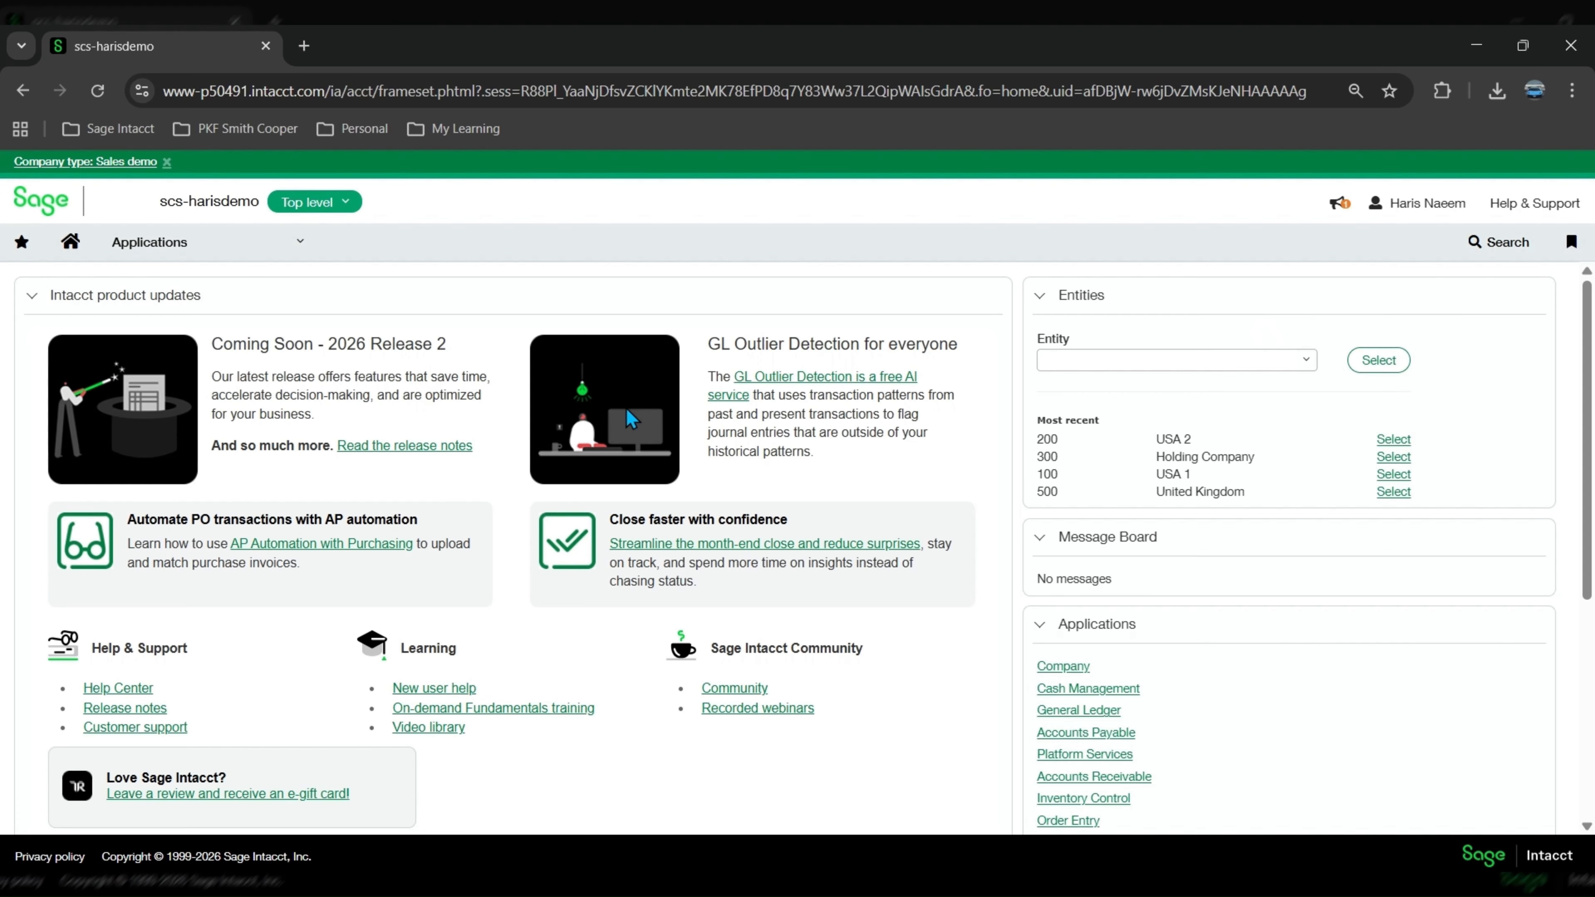
Open the AR sales invoices list in Accounts Receivable
click(245, 240)
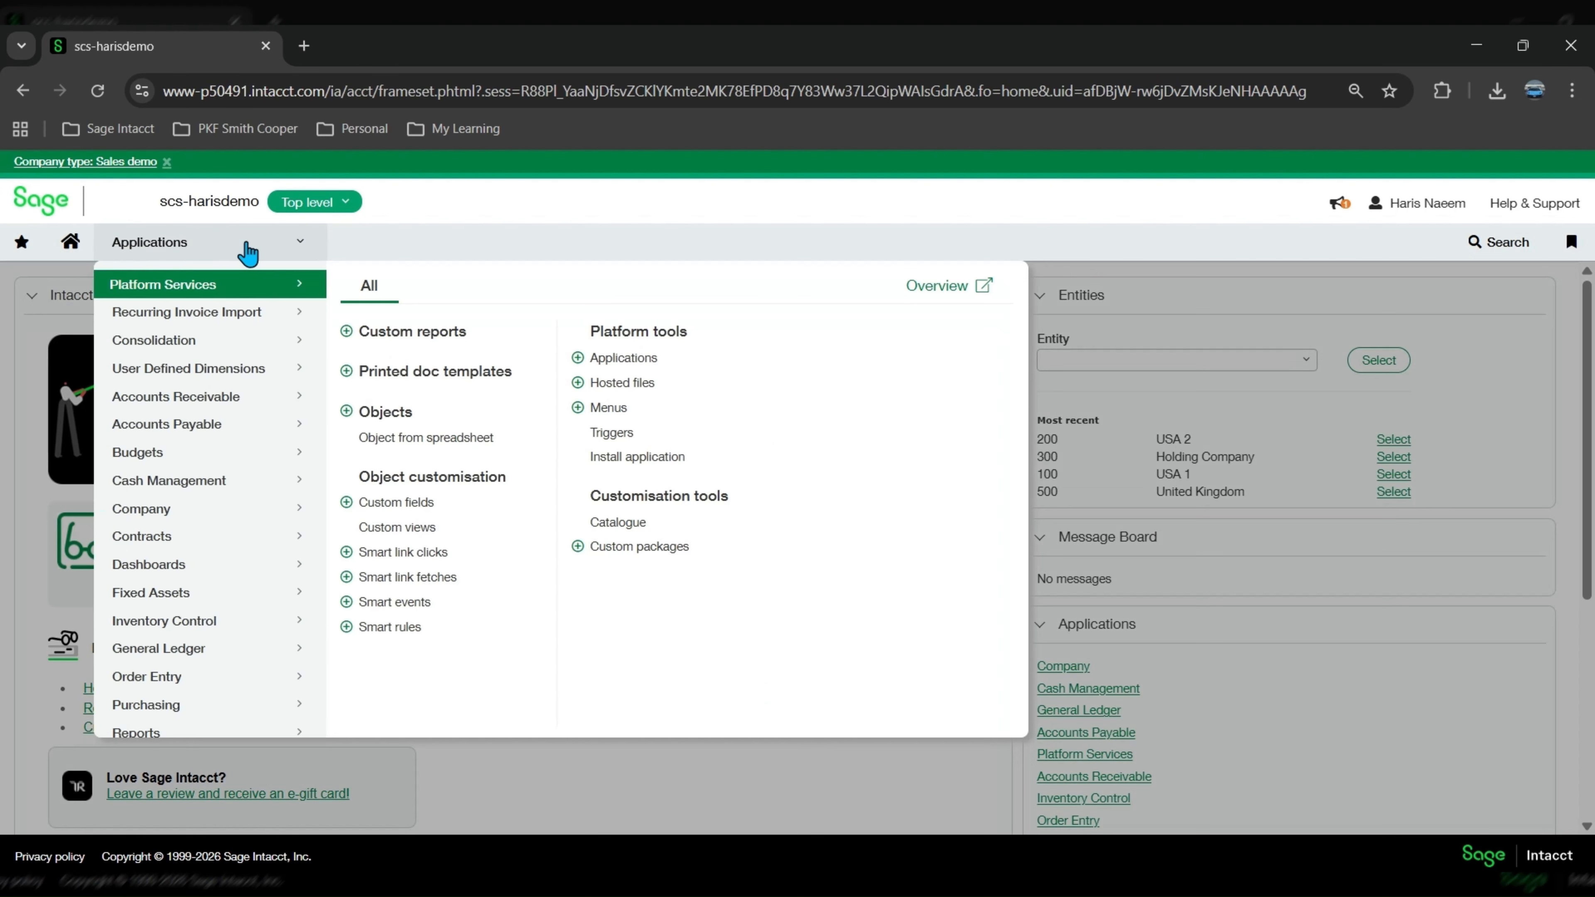
click(195, 399)
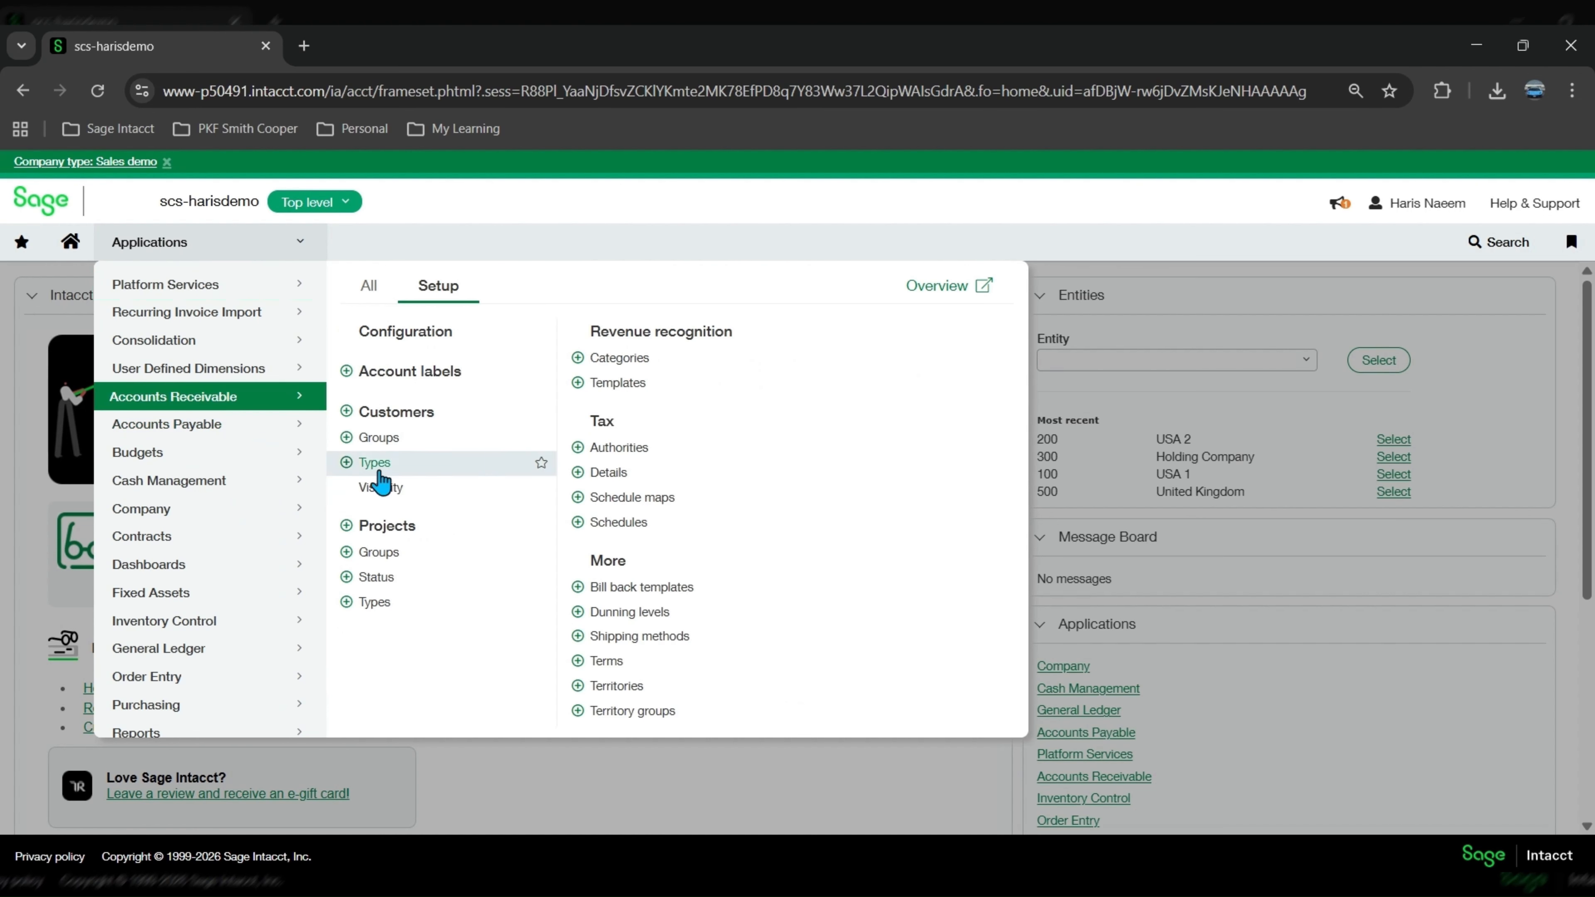
click(370, 292)
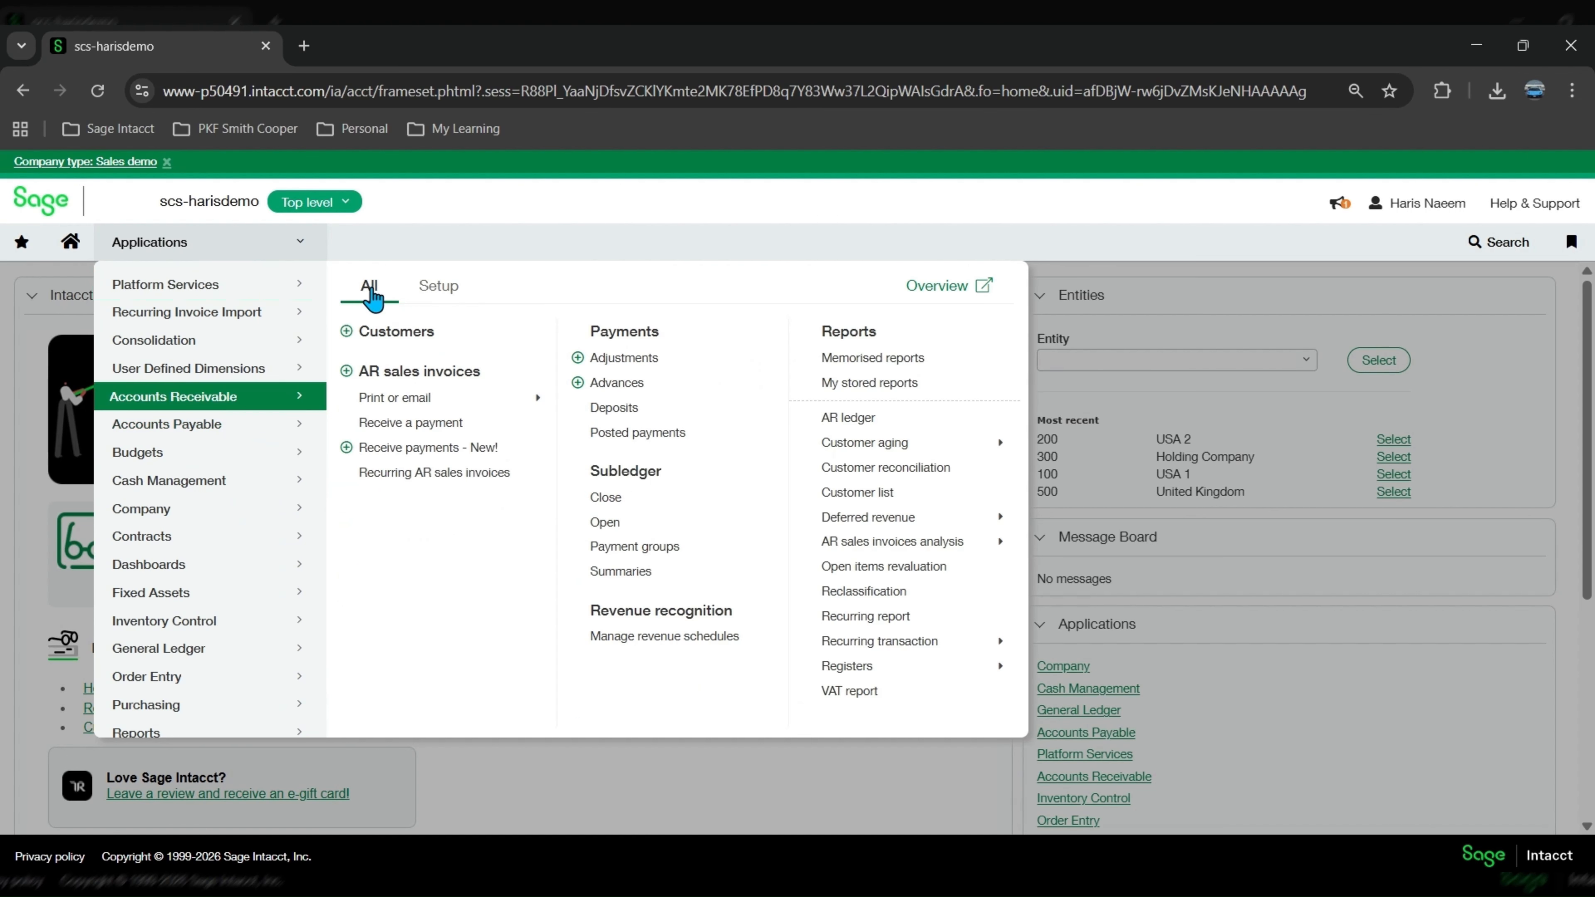
click(419, 377)
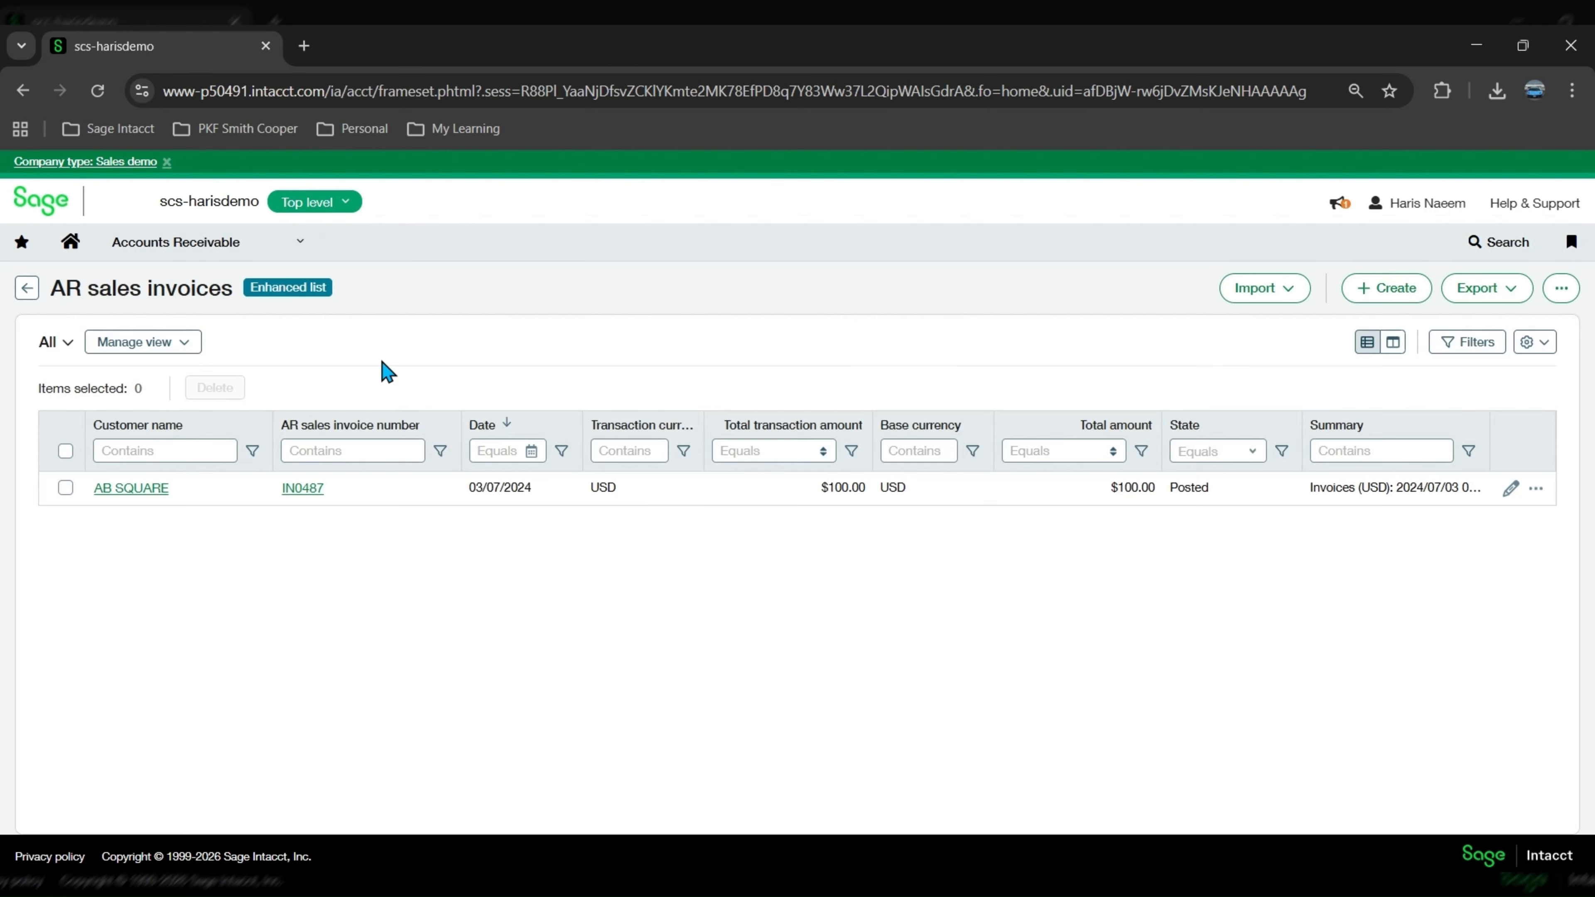
Open the new Receive payments list in Accounts Receivable and start adding a payment
mouse_move(234, 241)
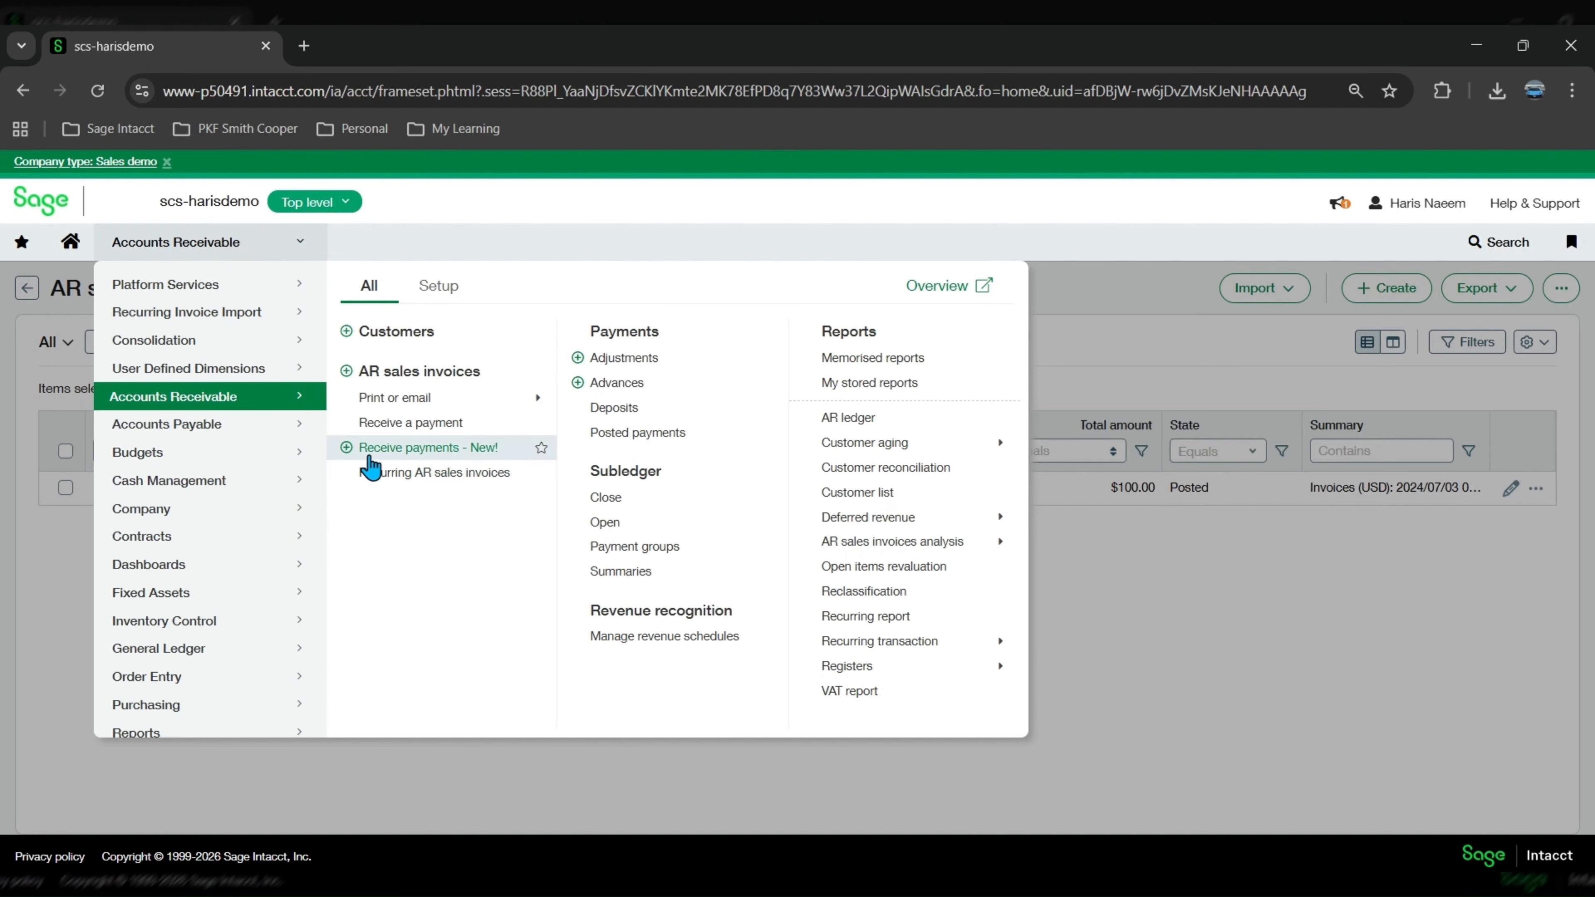
click(459, 450)
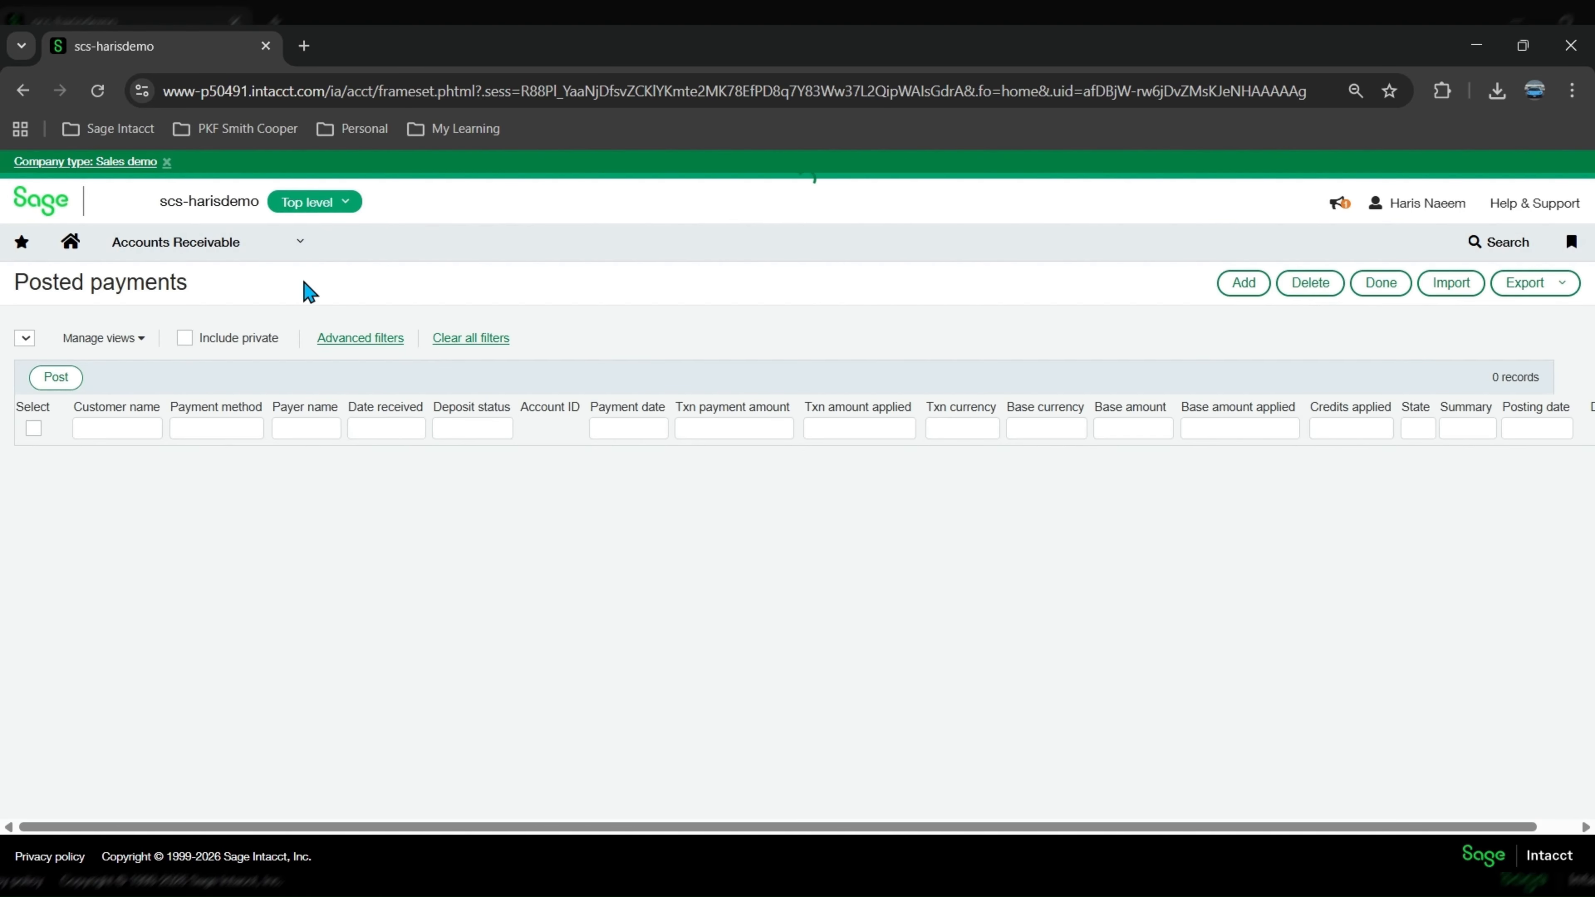
click(249, 250)
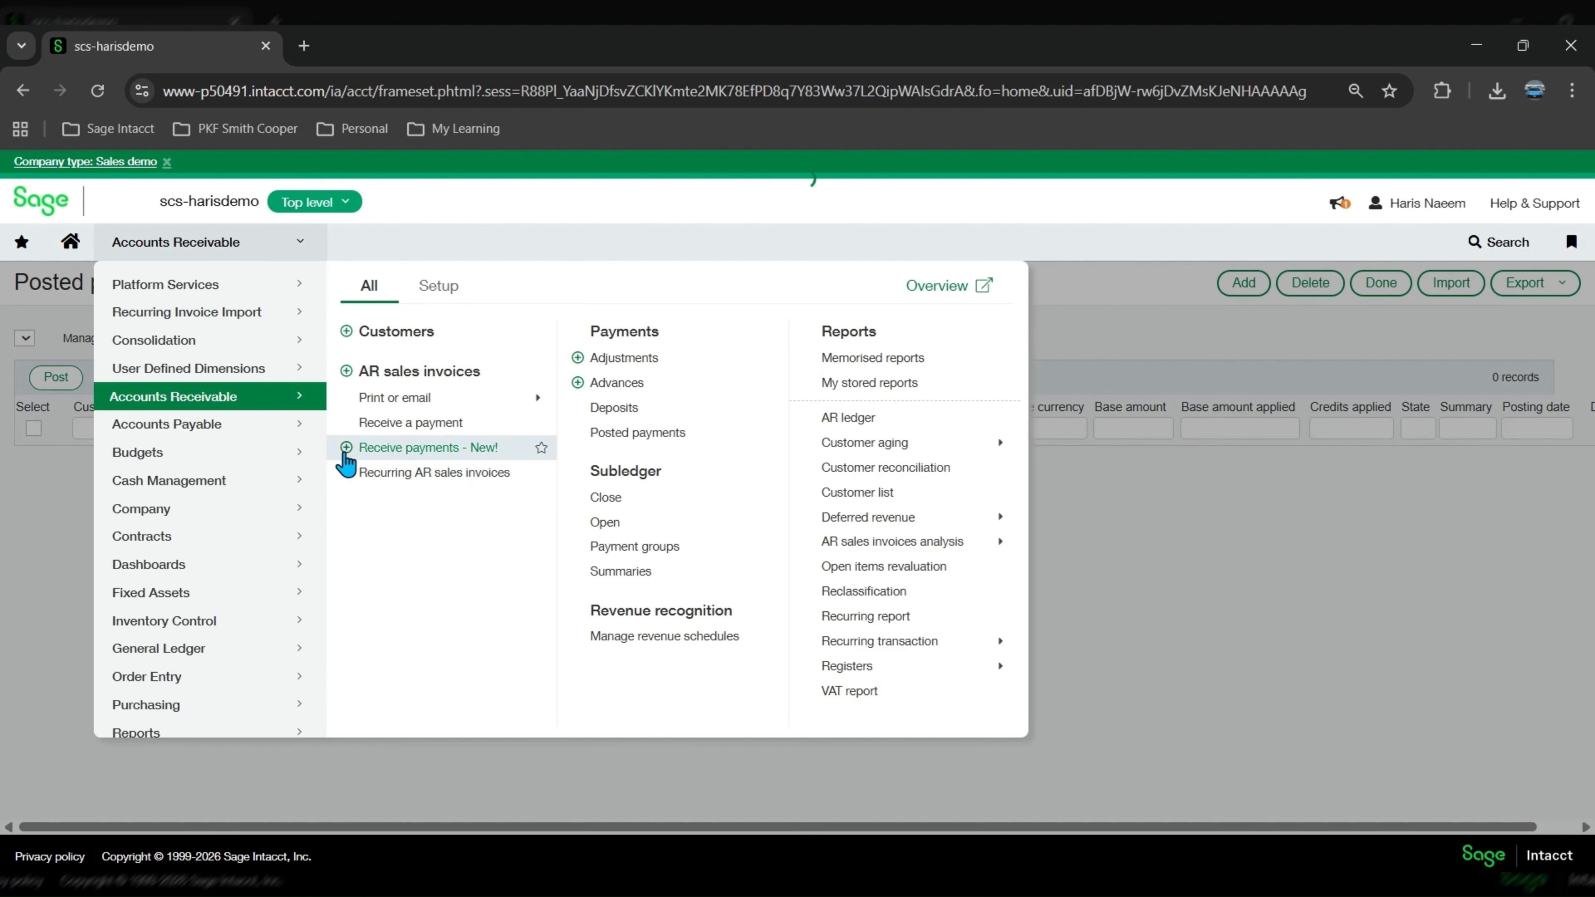
click(1295, 584)
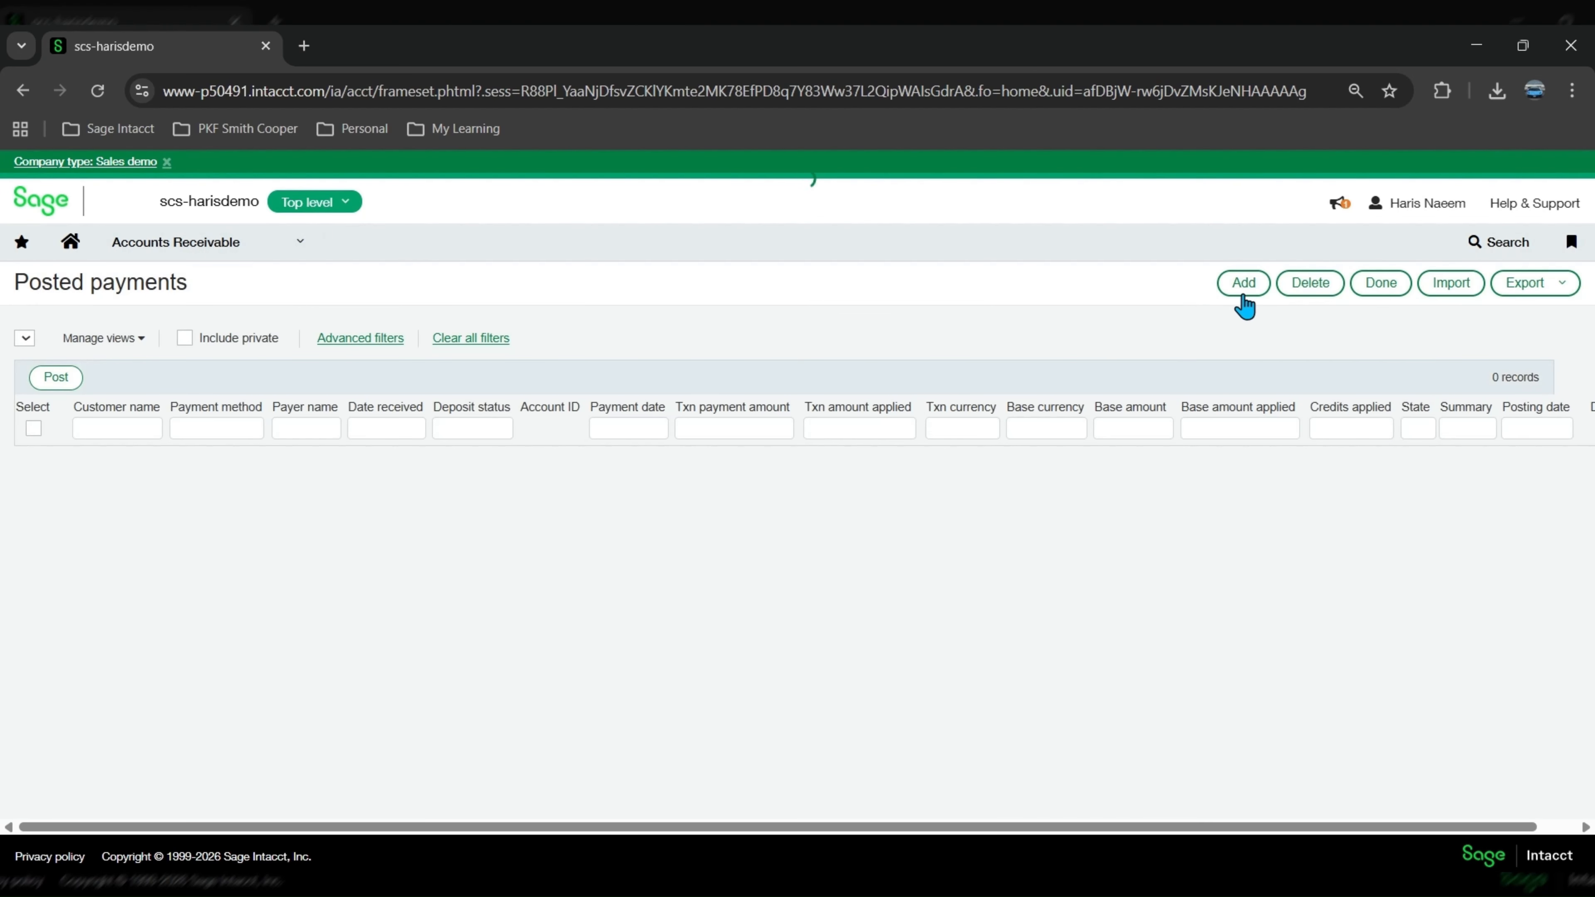
click(1243, 296)
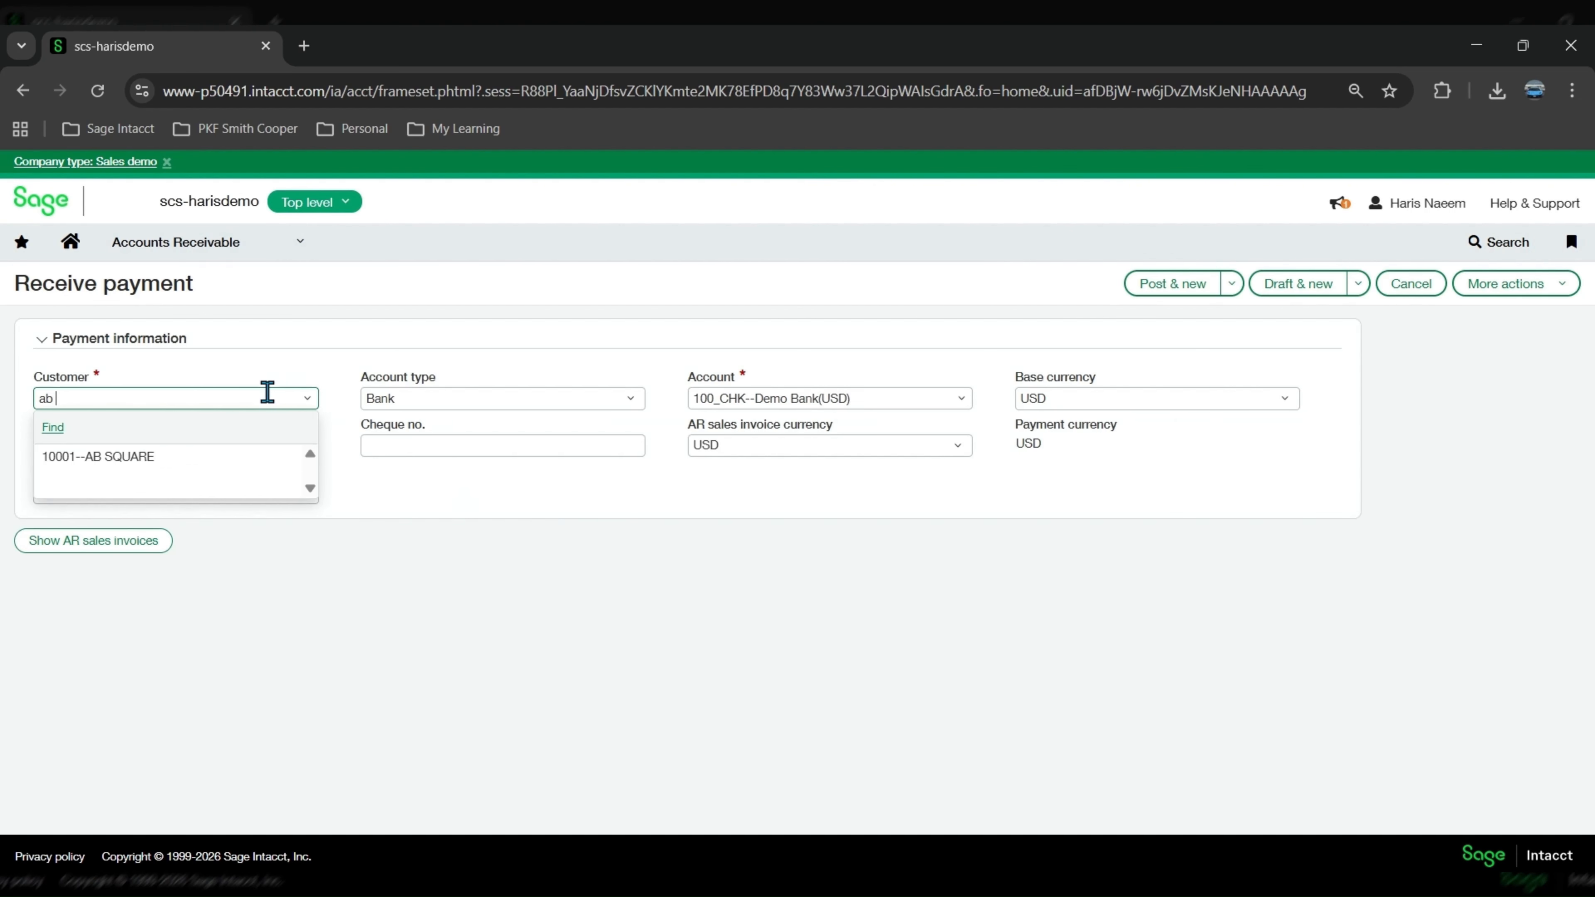
Select AB SQUARE as the paying customer with the Record transfer method and show its AR sales invoices
click(191, 463)
click(292, 450)
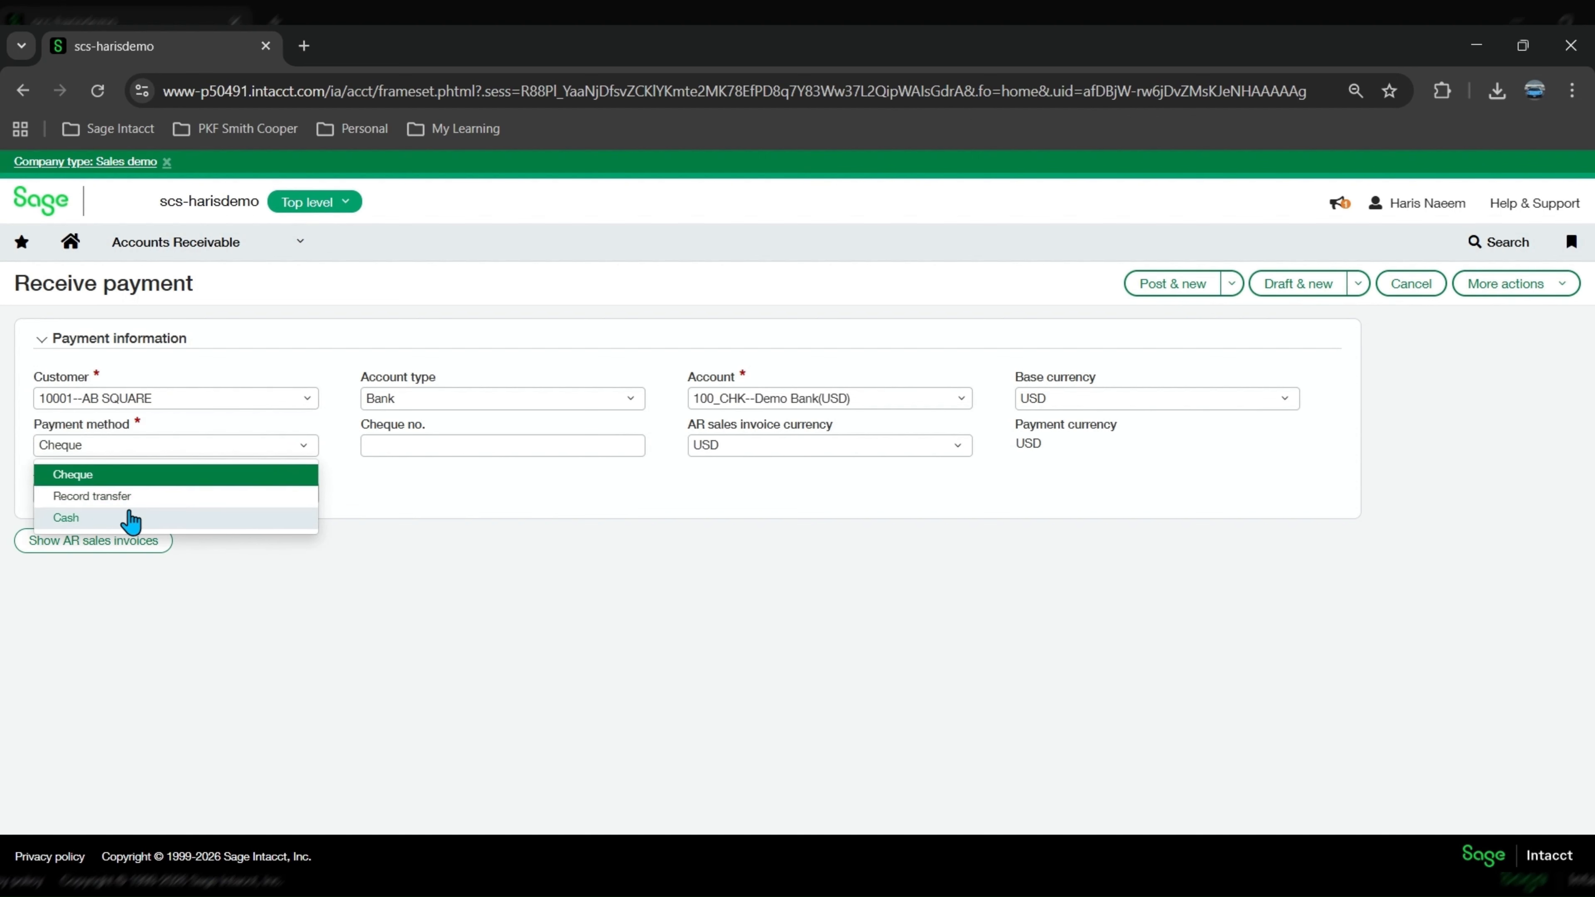
click(157, 498)
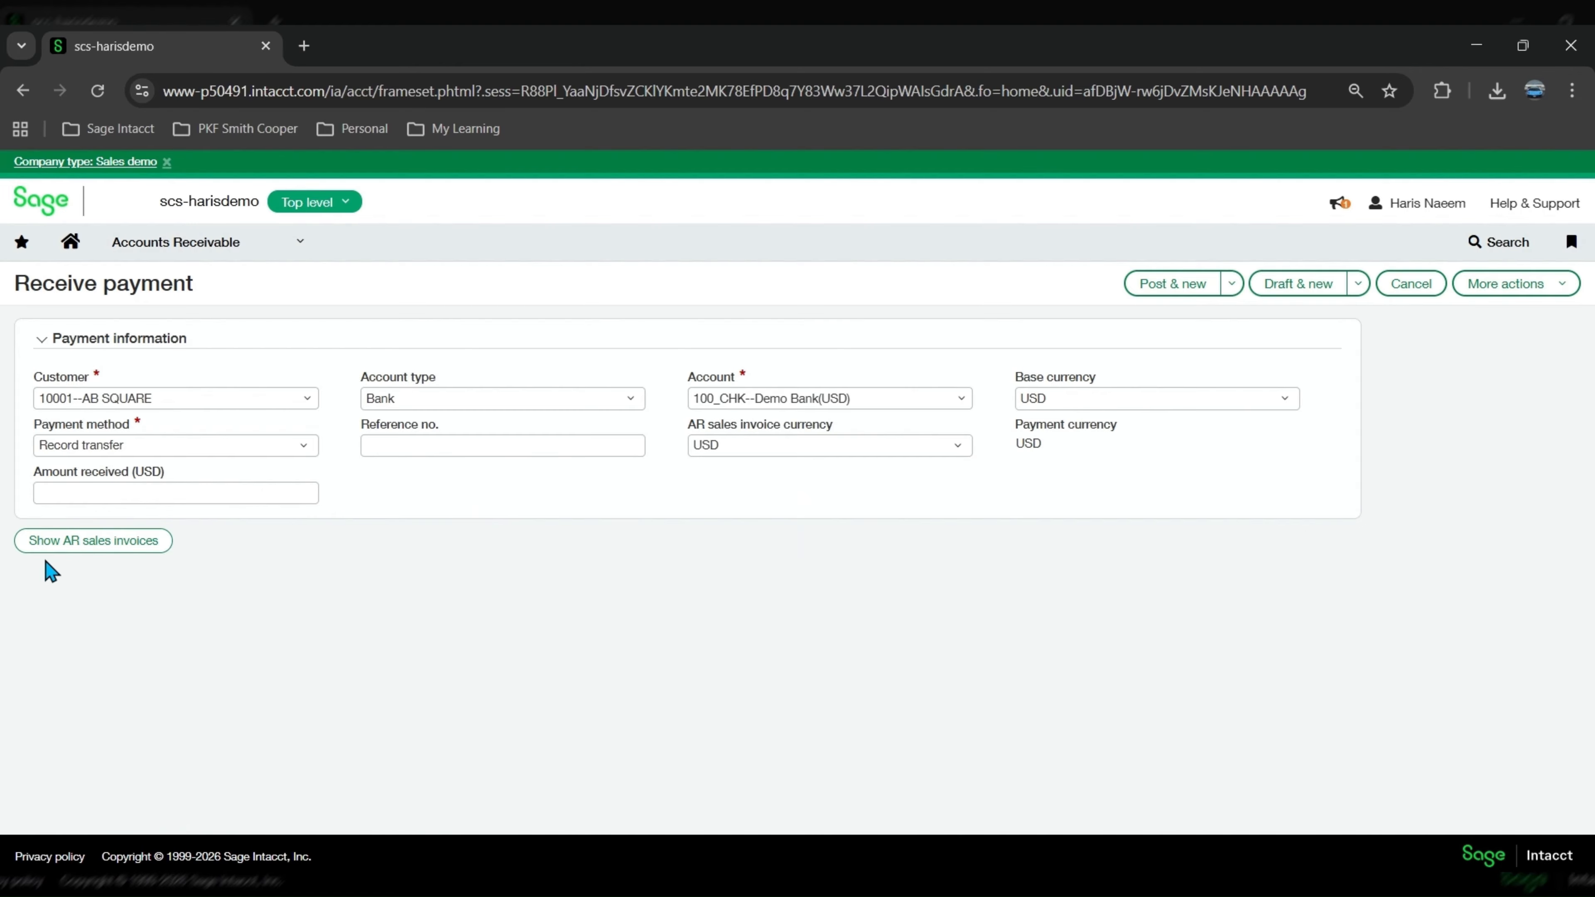
click(154, 494)
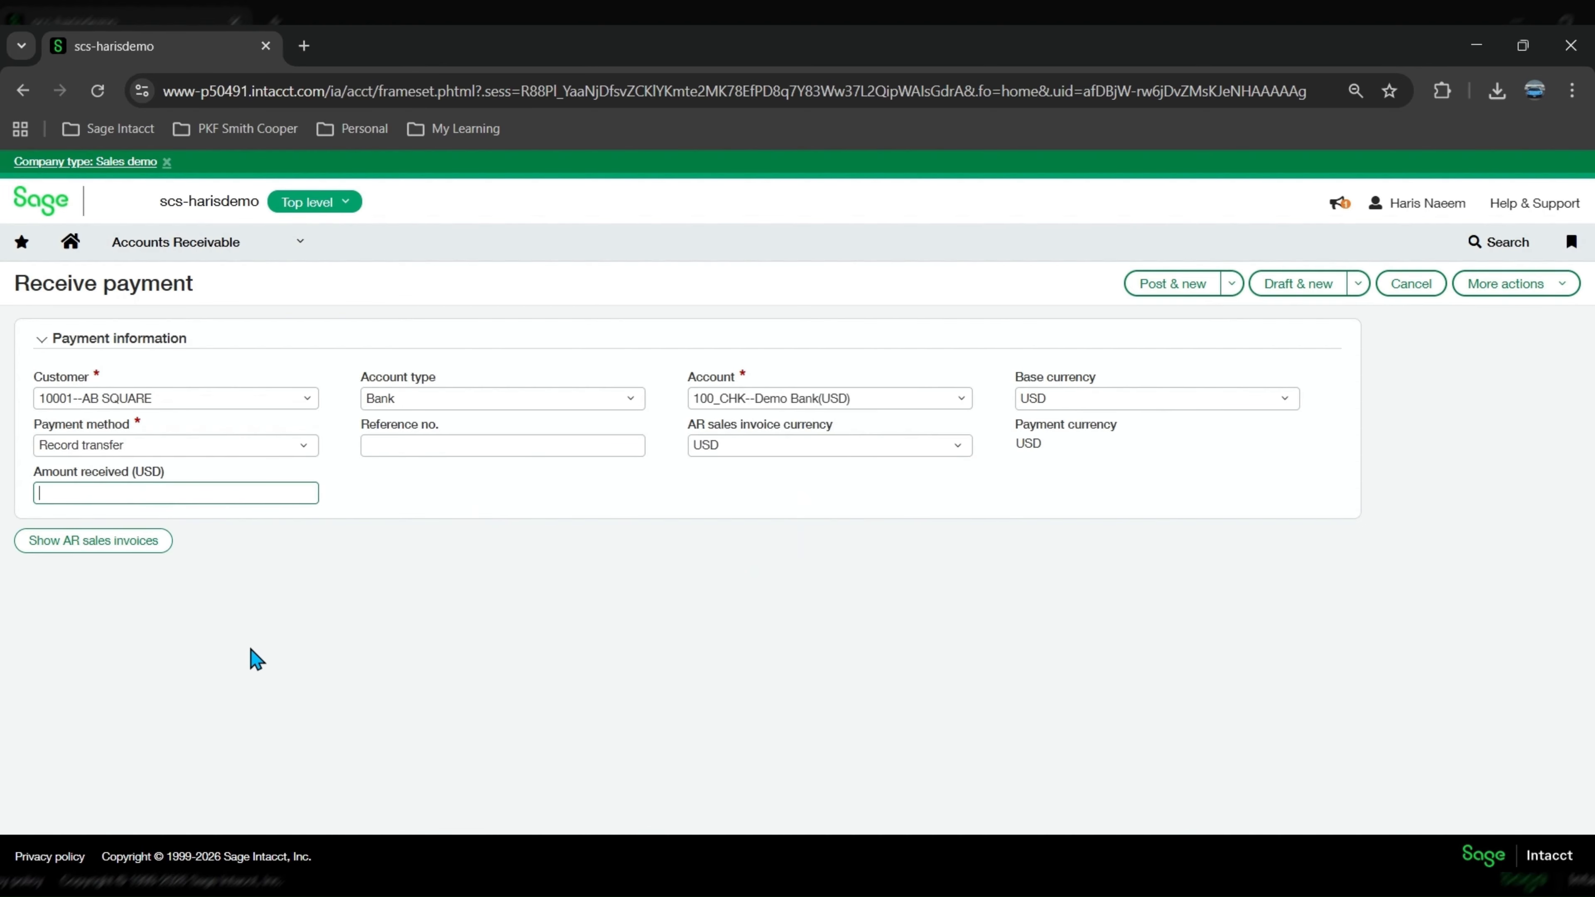
click(93, 541)
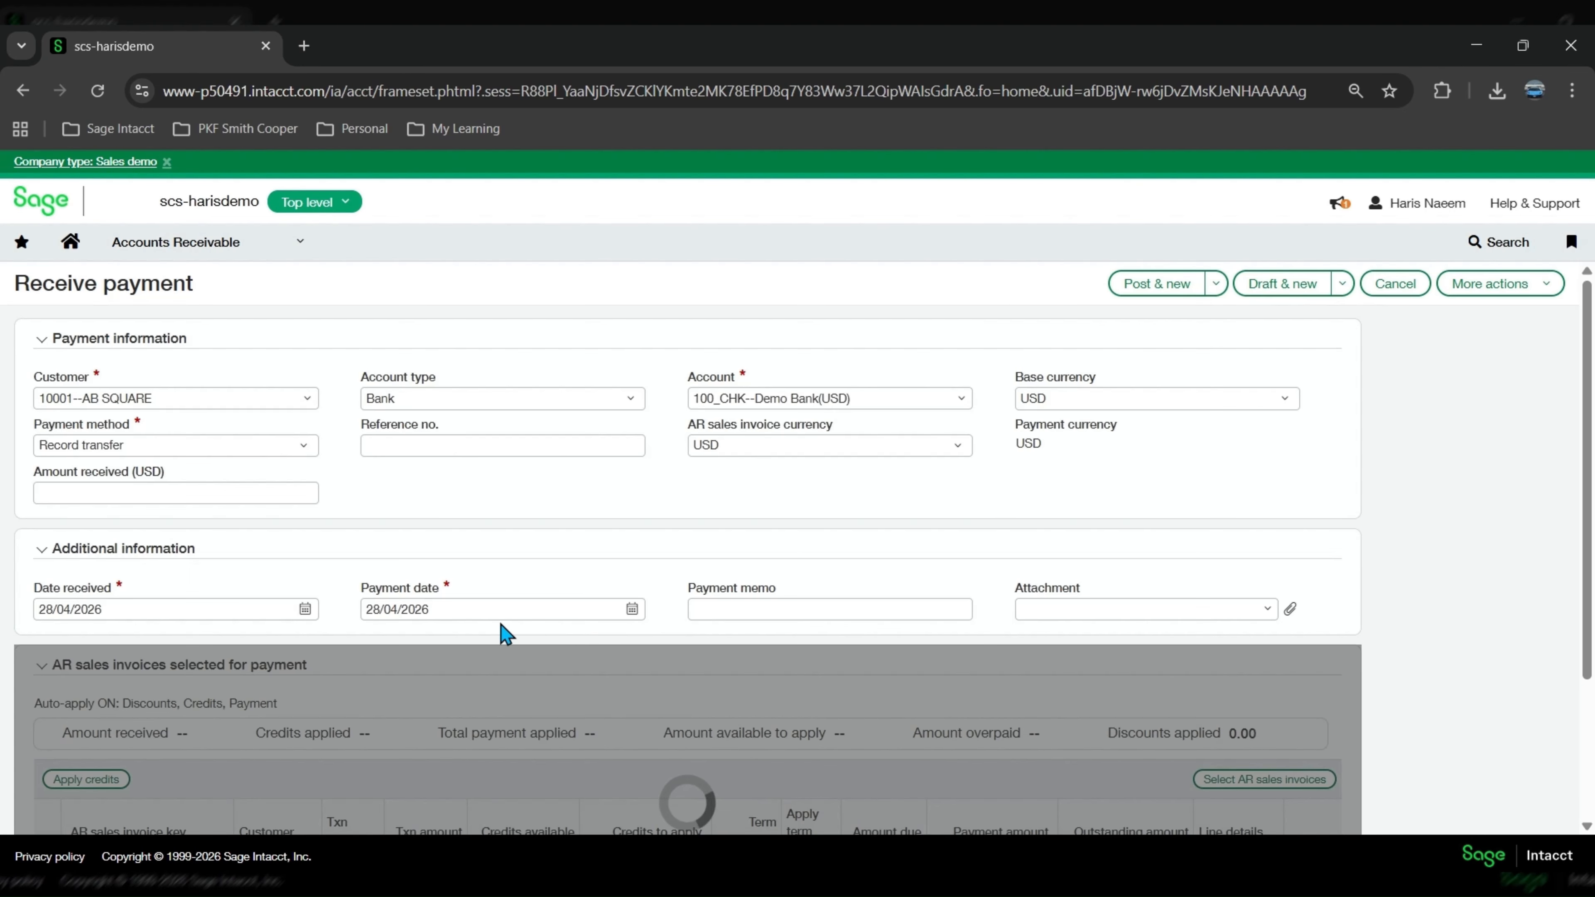
Enter 100 USD as the amount received and apply 100.00 to the AB SQUARE invoice line
scroll(500, 625, down, 3)
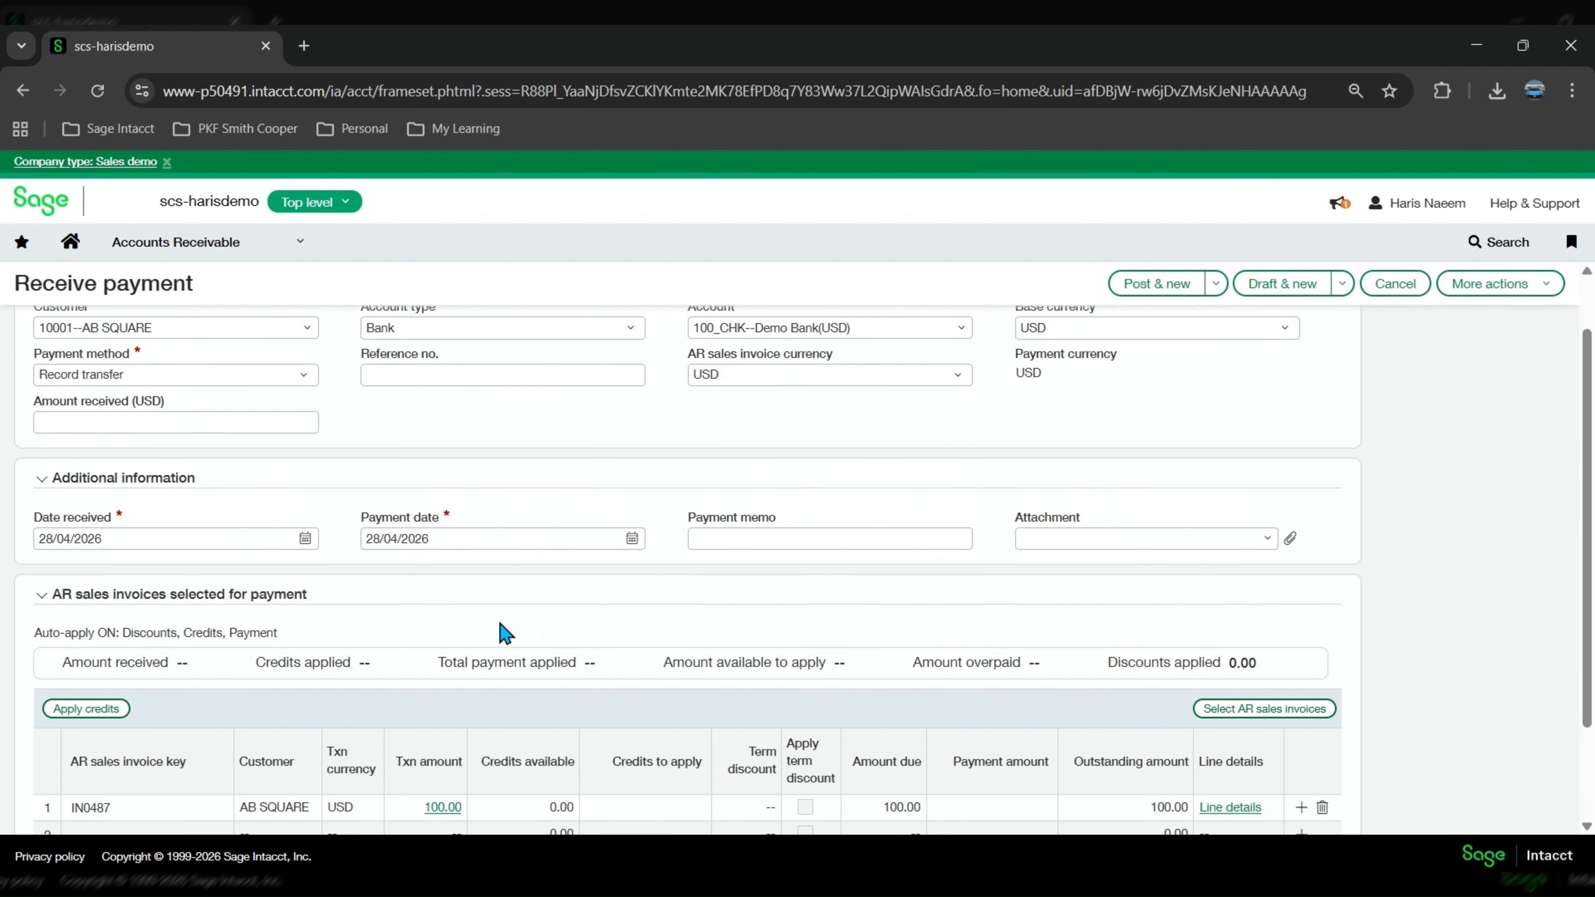
scroll(499, 655, up, 1)
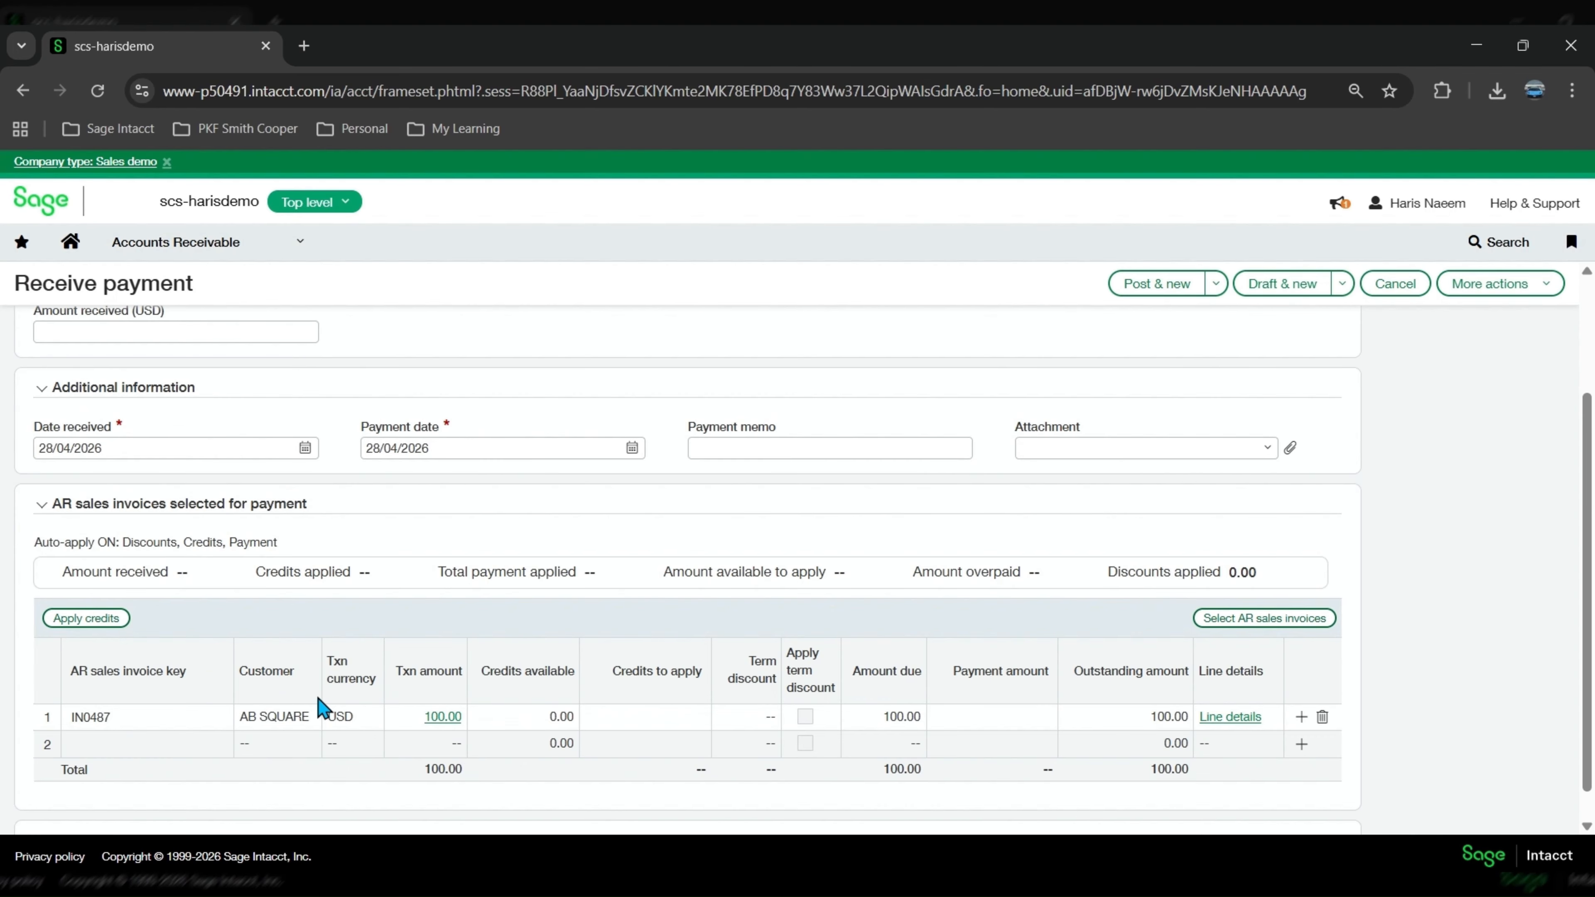
scroll(318, 699, up, 1)
scroll(323, 702, down, 2)
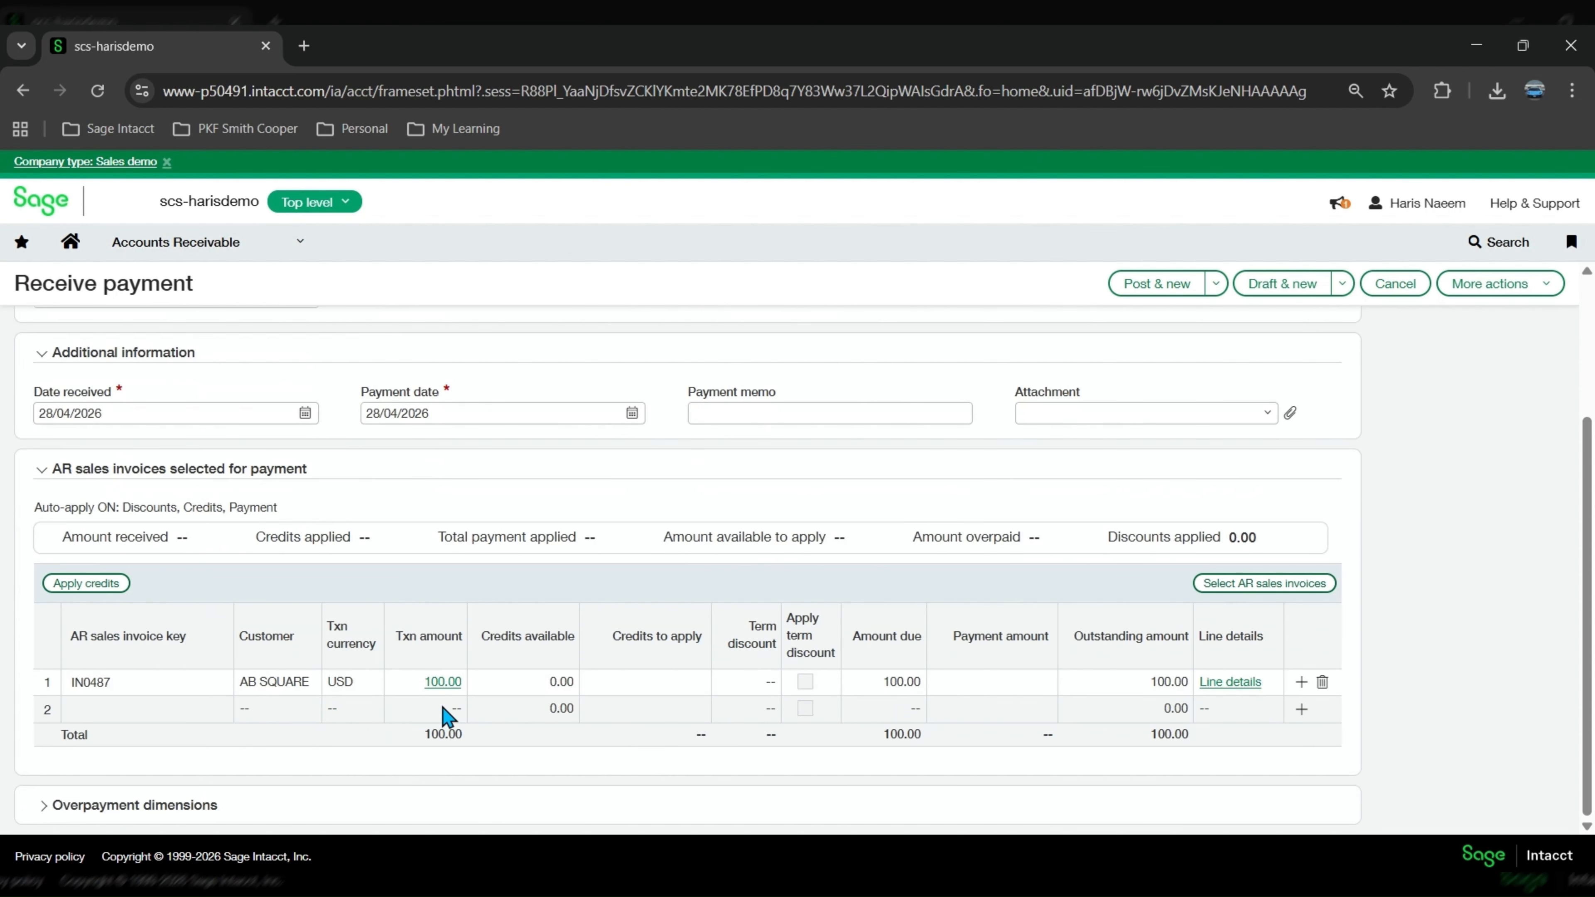
scroll(447, 716, up, 5)
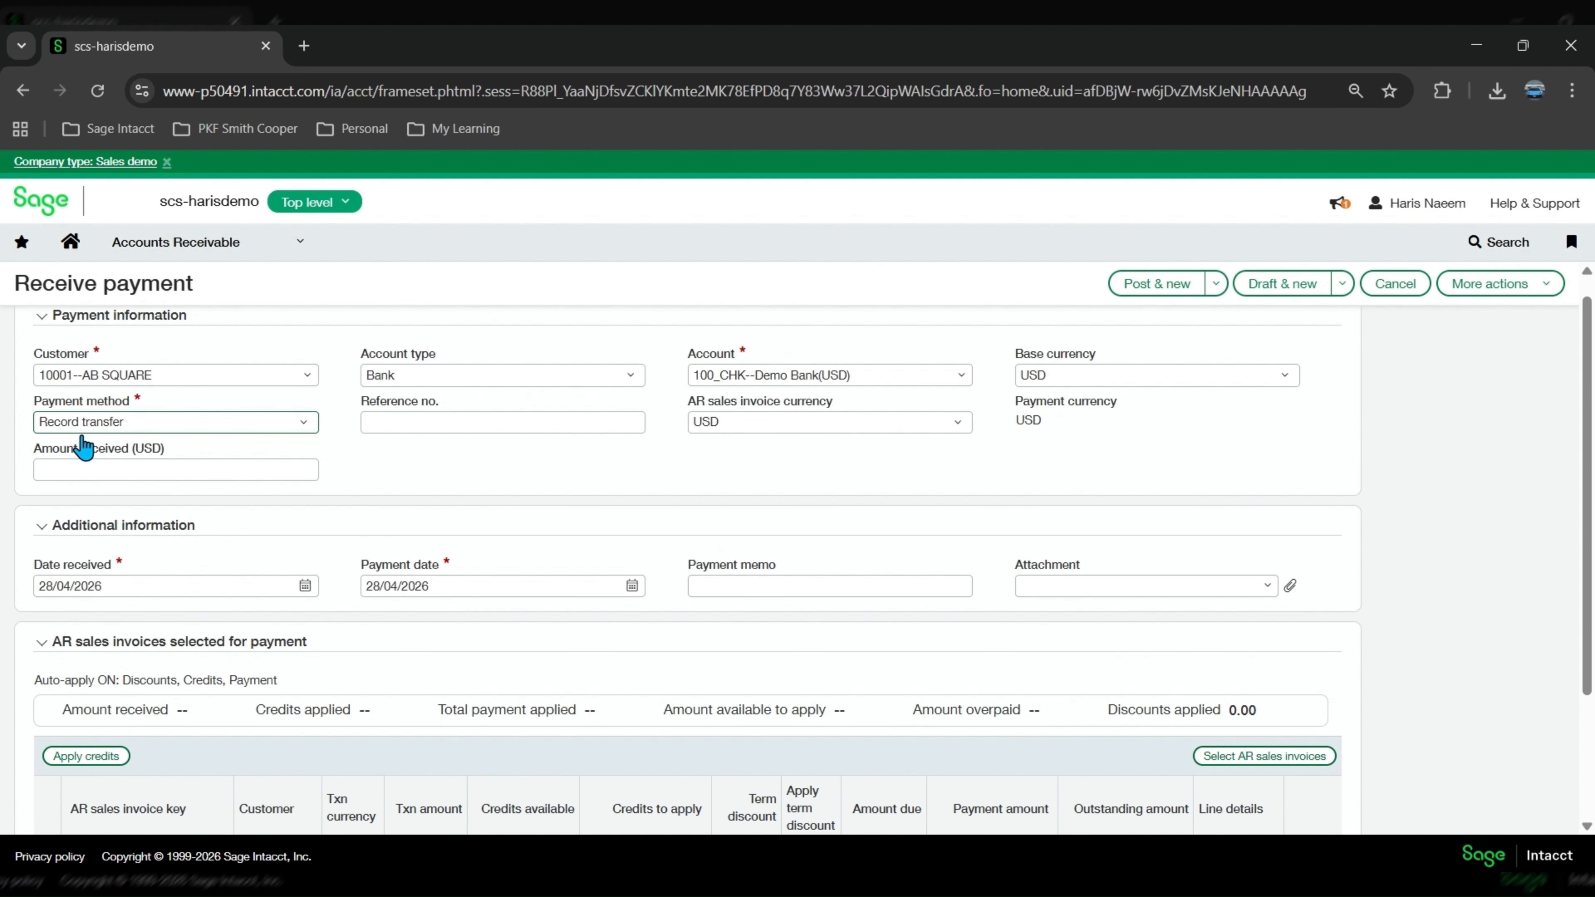
click(78, 465)
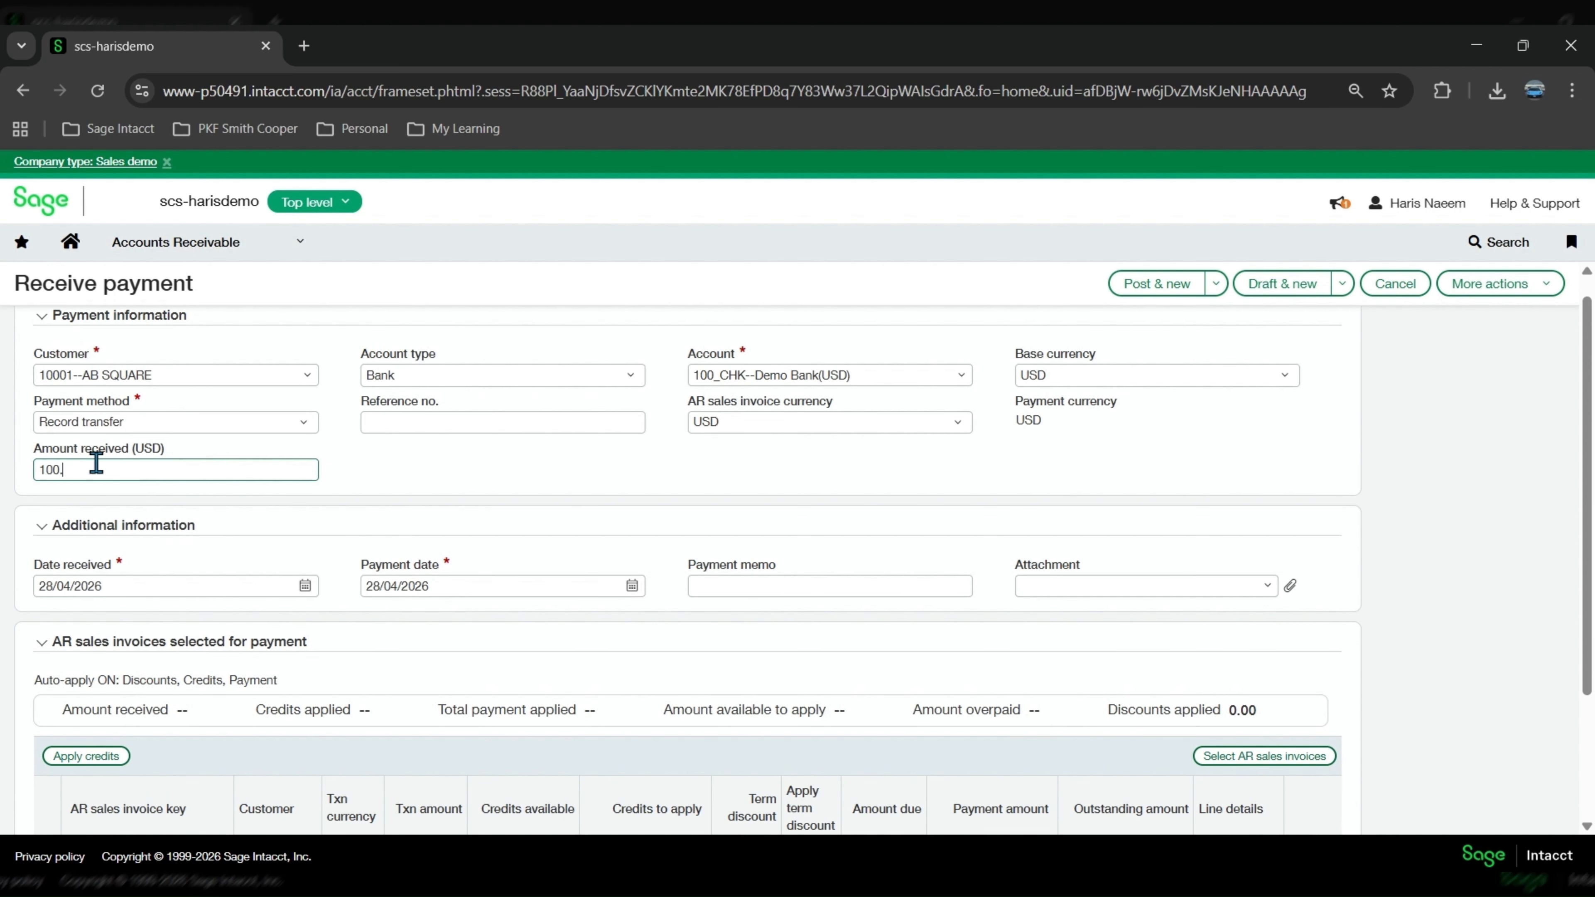
scroll(513, 480, down, 3)
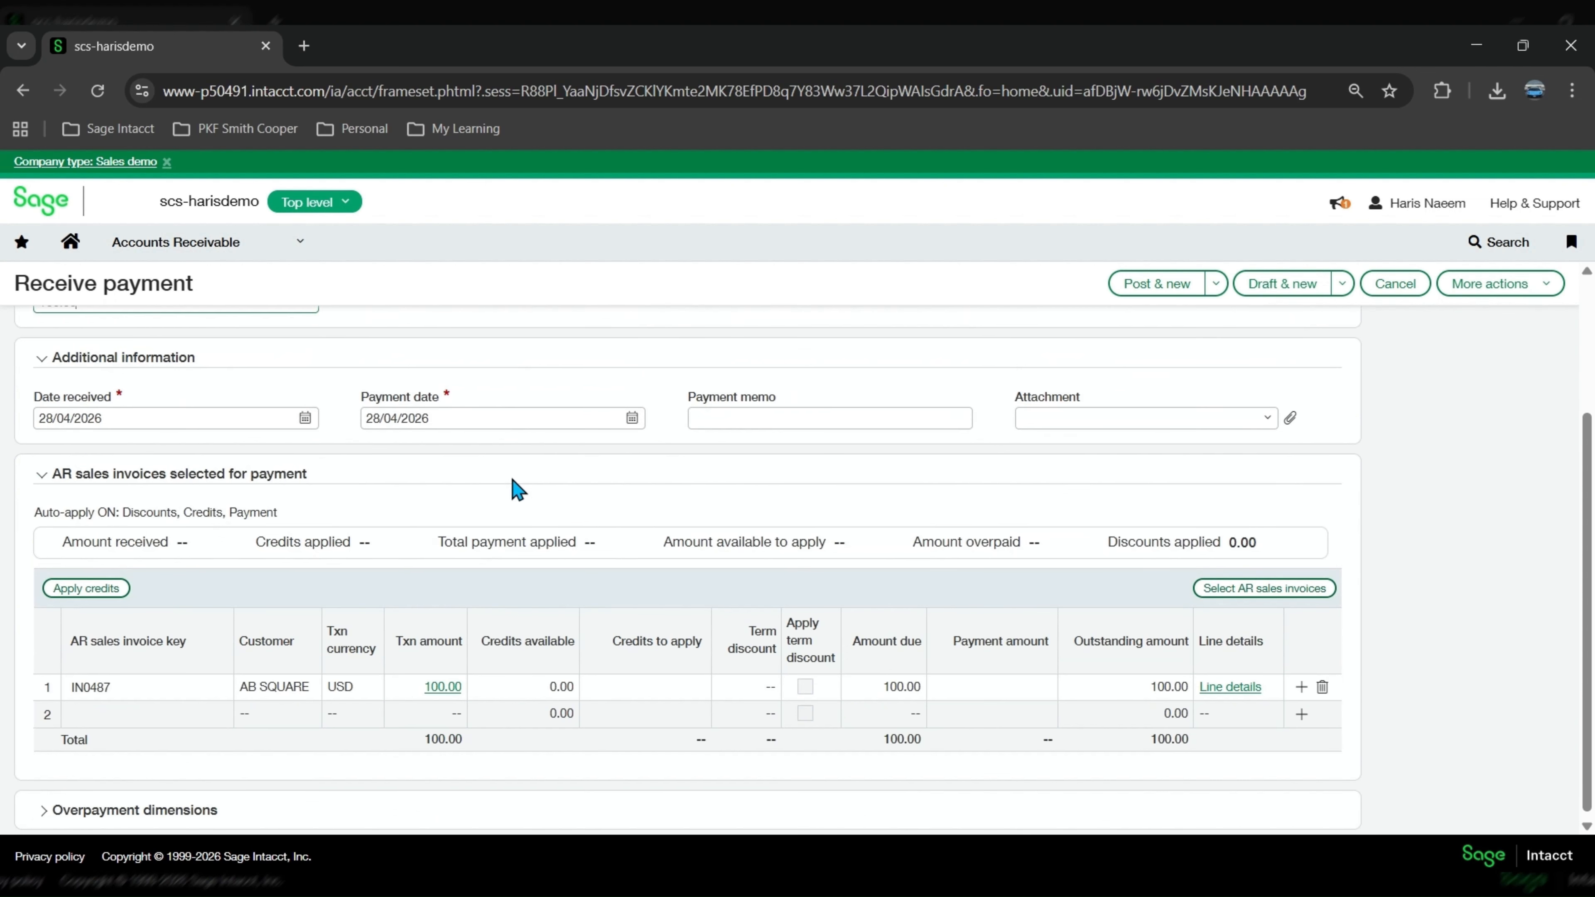
click(975, 690)
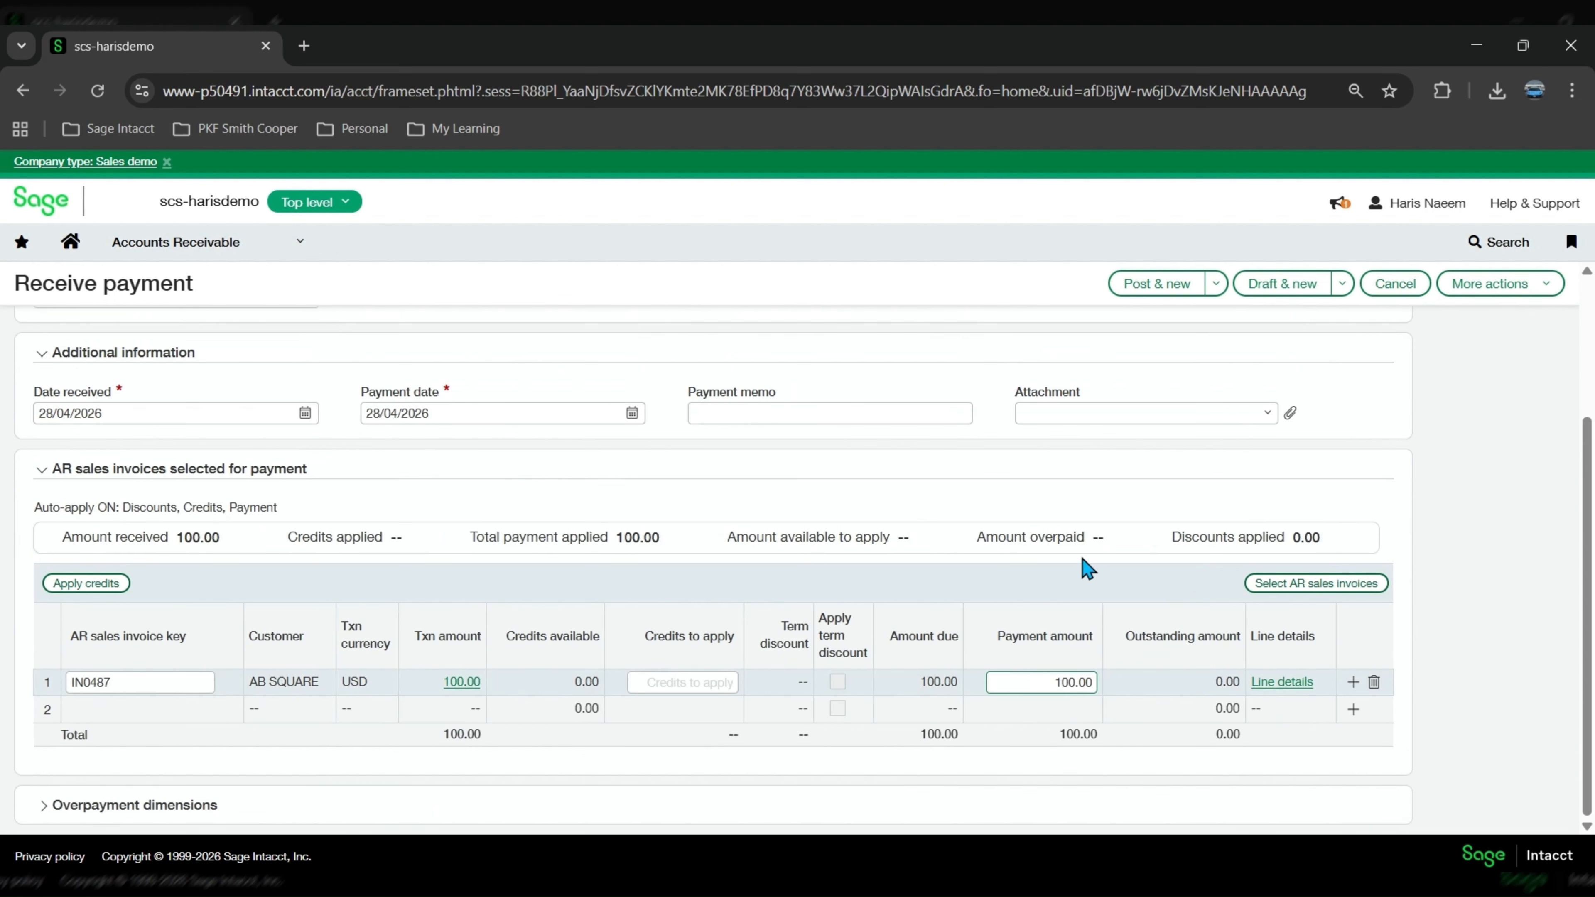
Examine the payment memo and attachment fields and the posting options for the received payment
scroll(740, 517, up, 1)
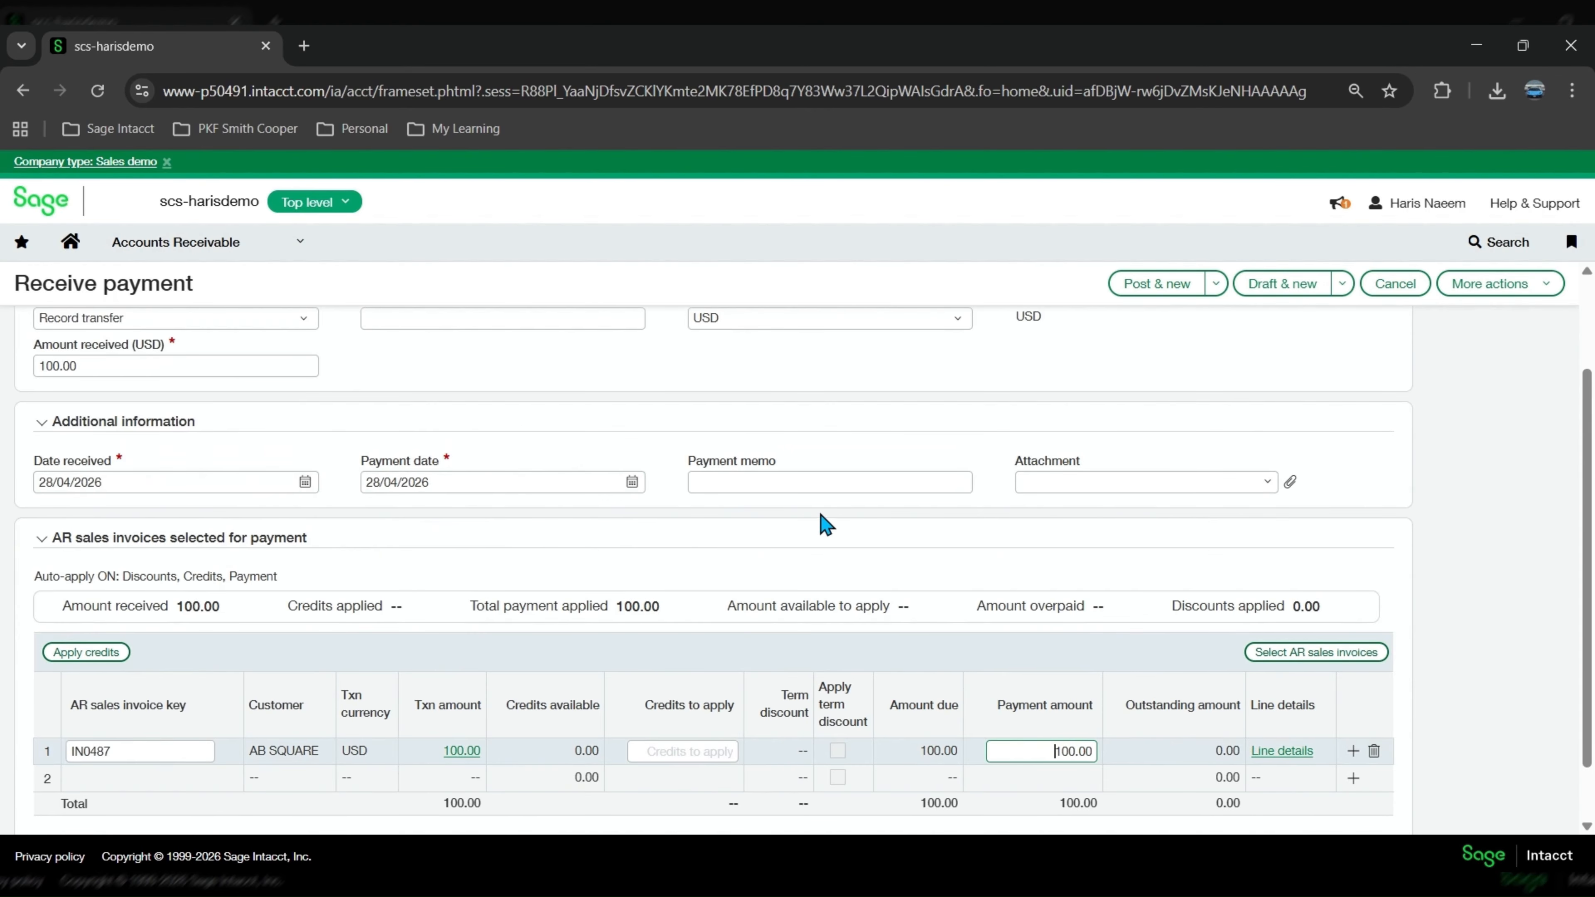
click(807, 475)
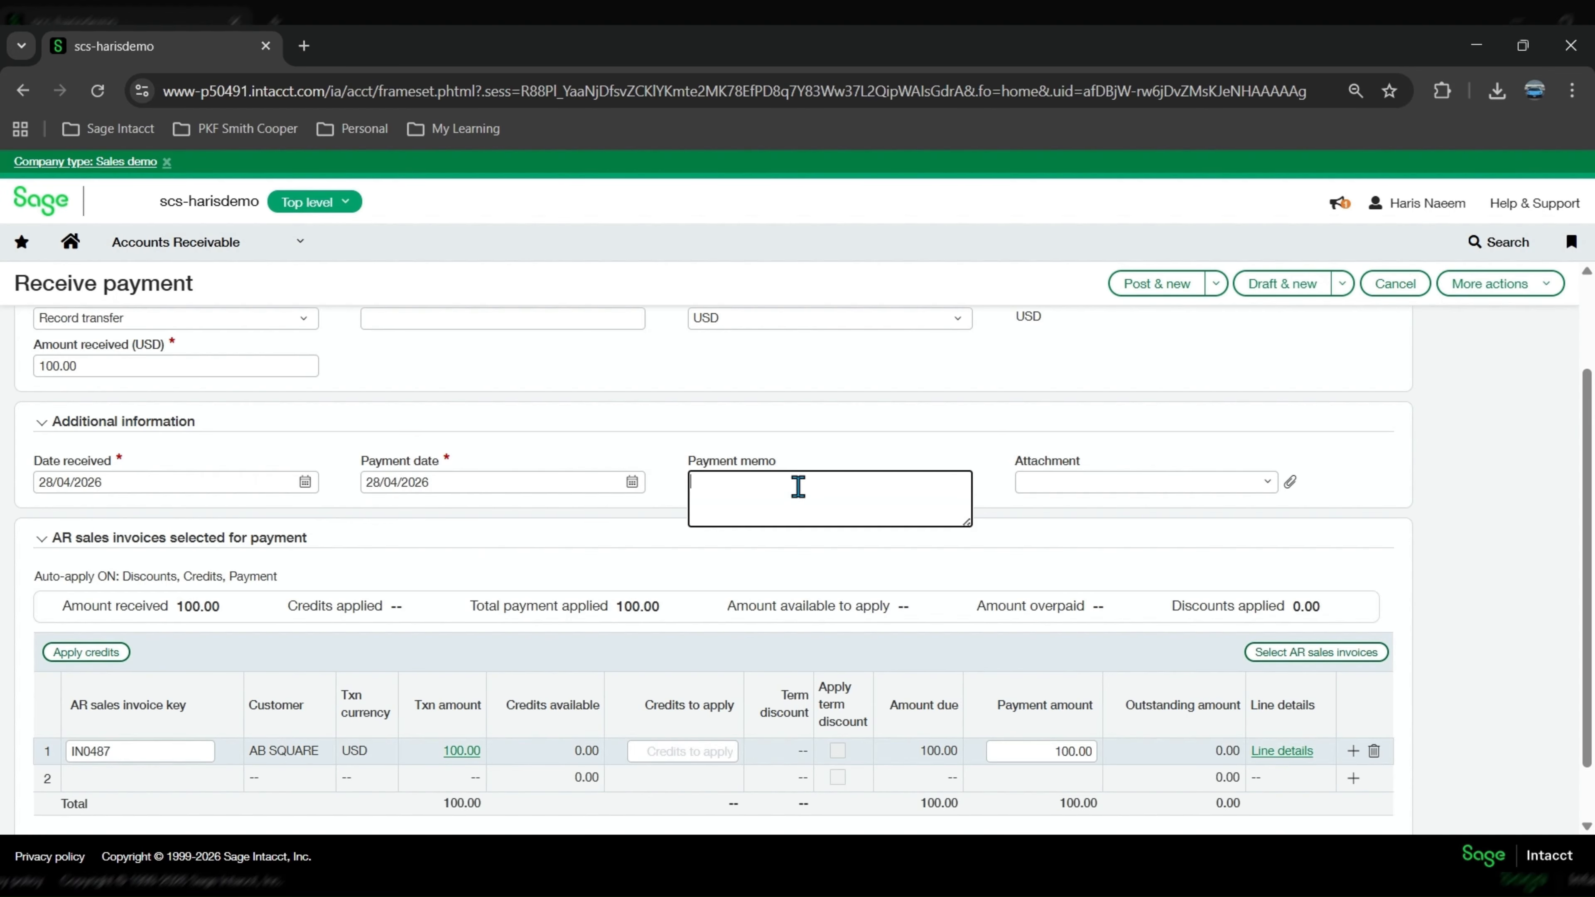
click(1124, 481)
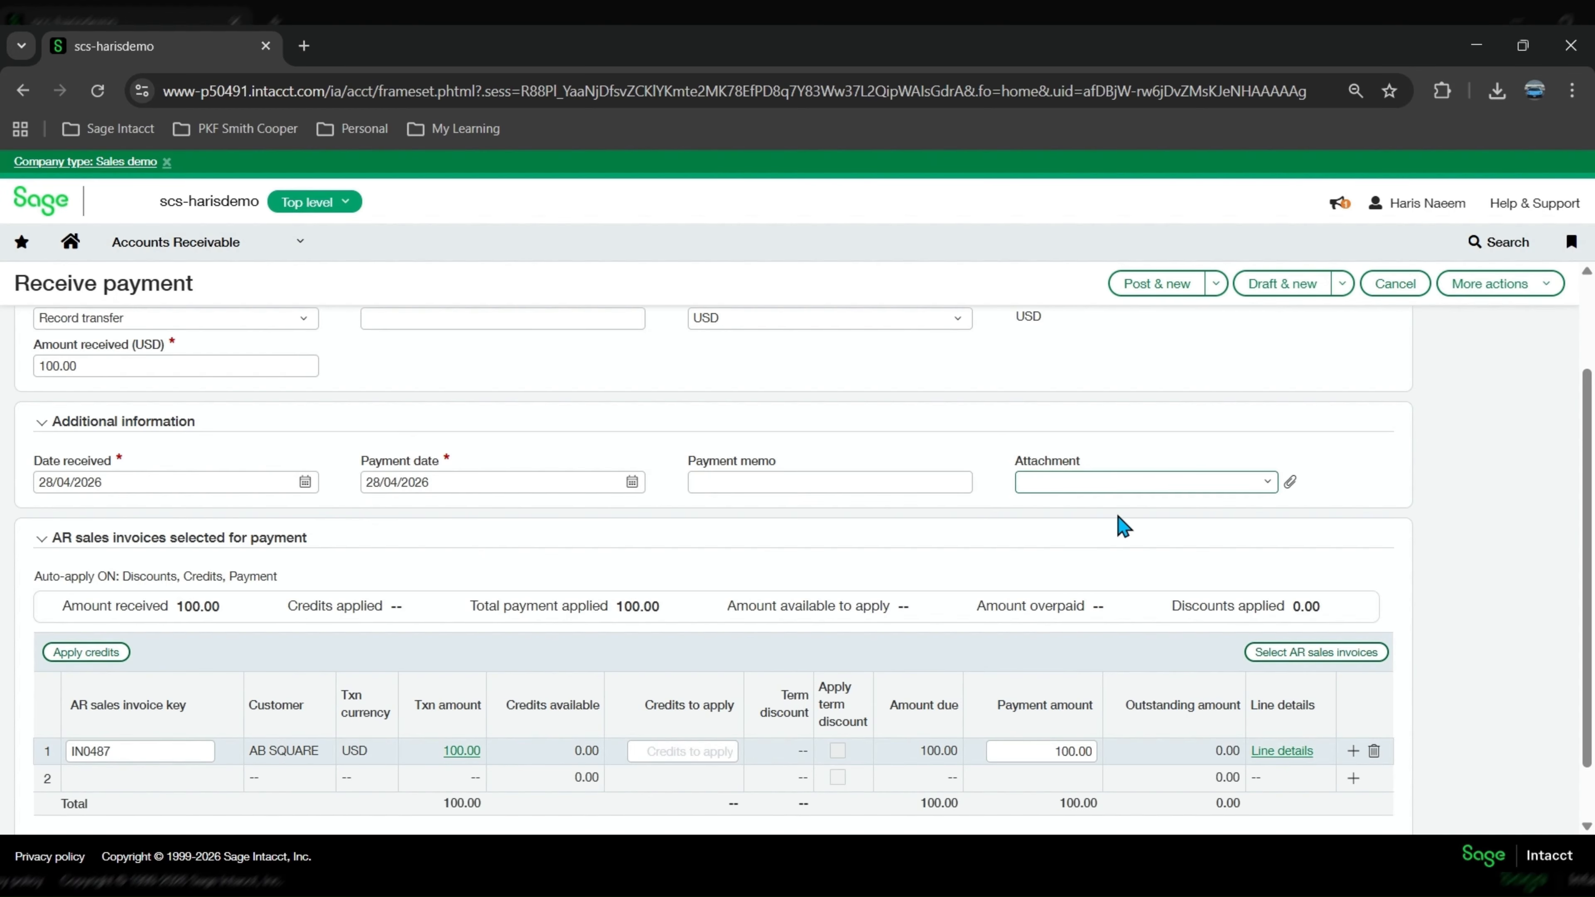
scroll(1109, 550, up, 2)
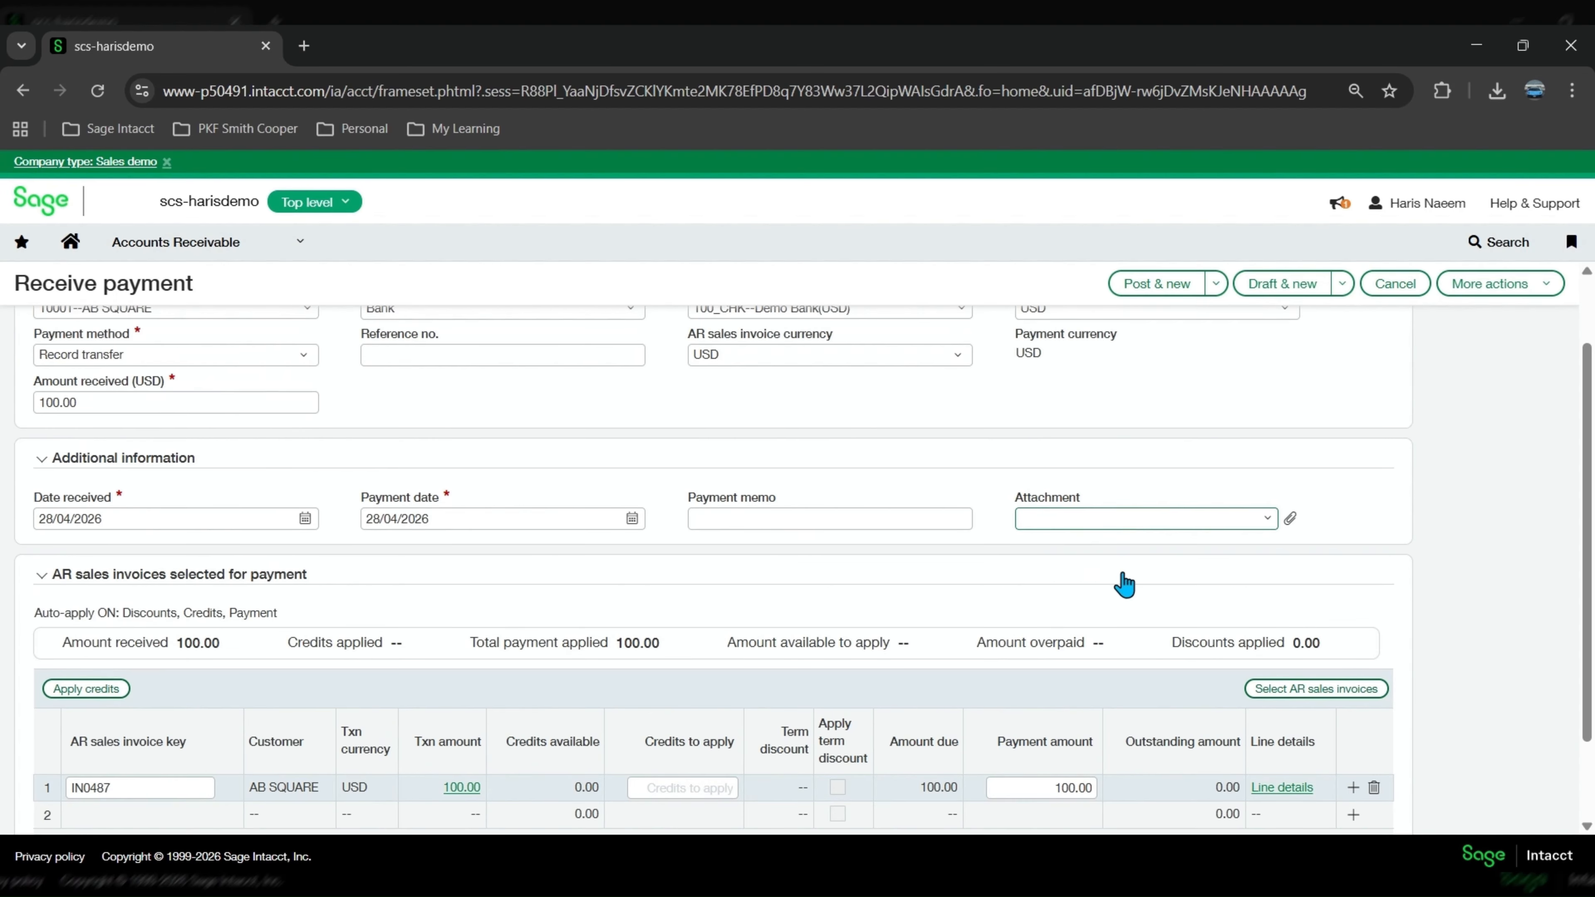
click(1216, 283)
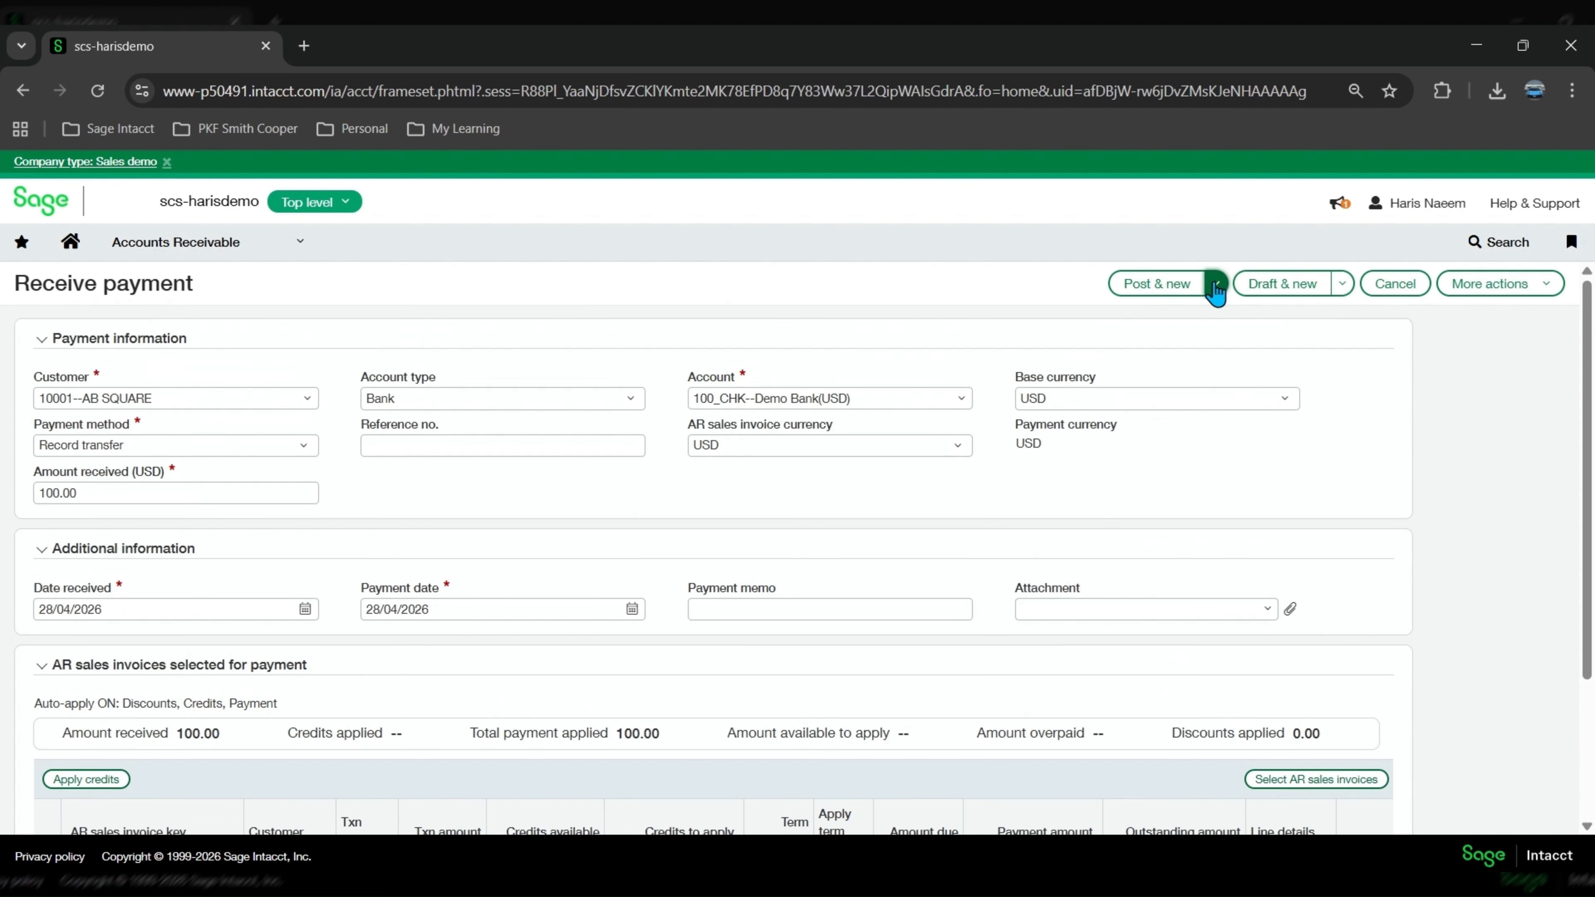
click(1262, 513)
Set the payment amount on the AB SQUARE invoice line to 50
scroll(599, 534, down, 2)
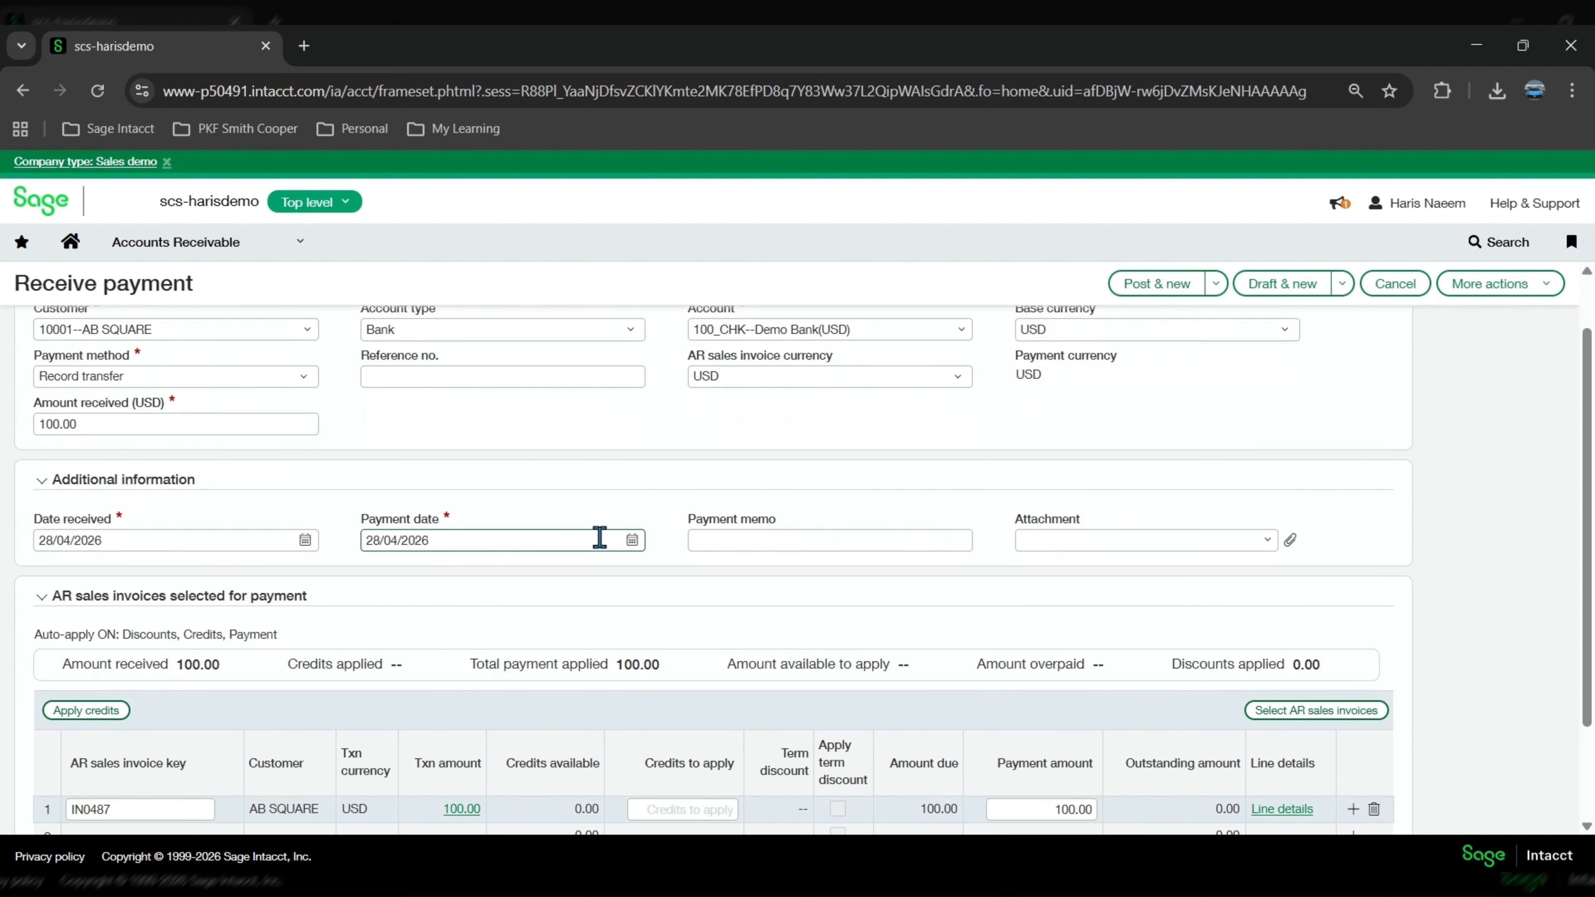
scroll(600, 538, down, 1)
scroll(599, 539, up, 1)
scroll(588, 577, down, 1)
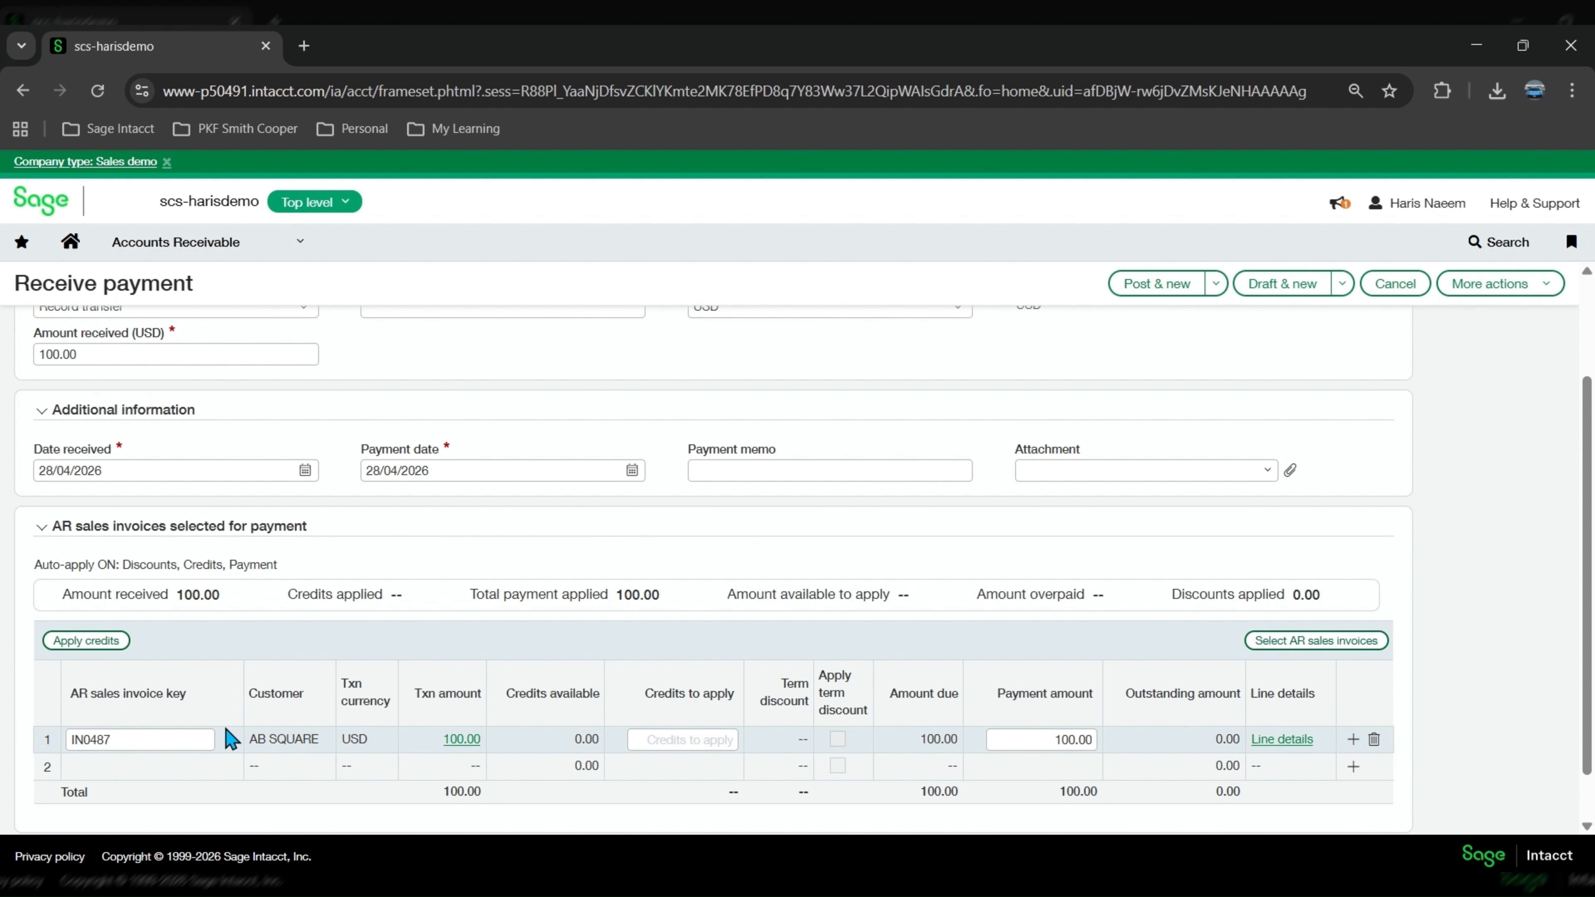
scroll(224, 735, up, 2)
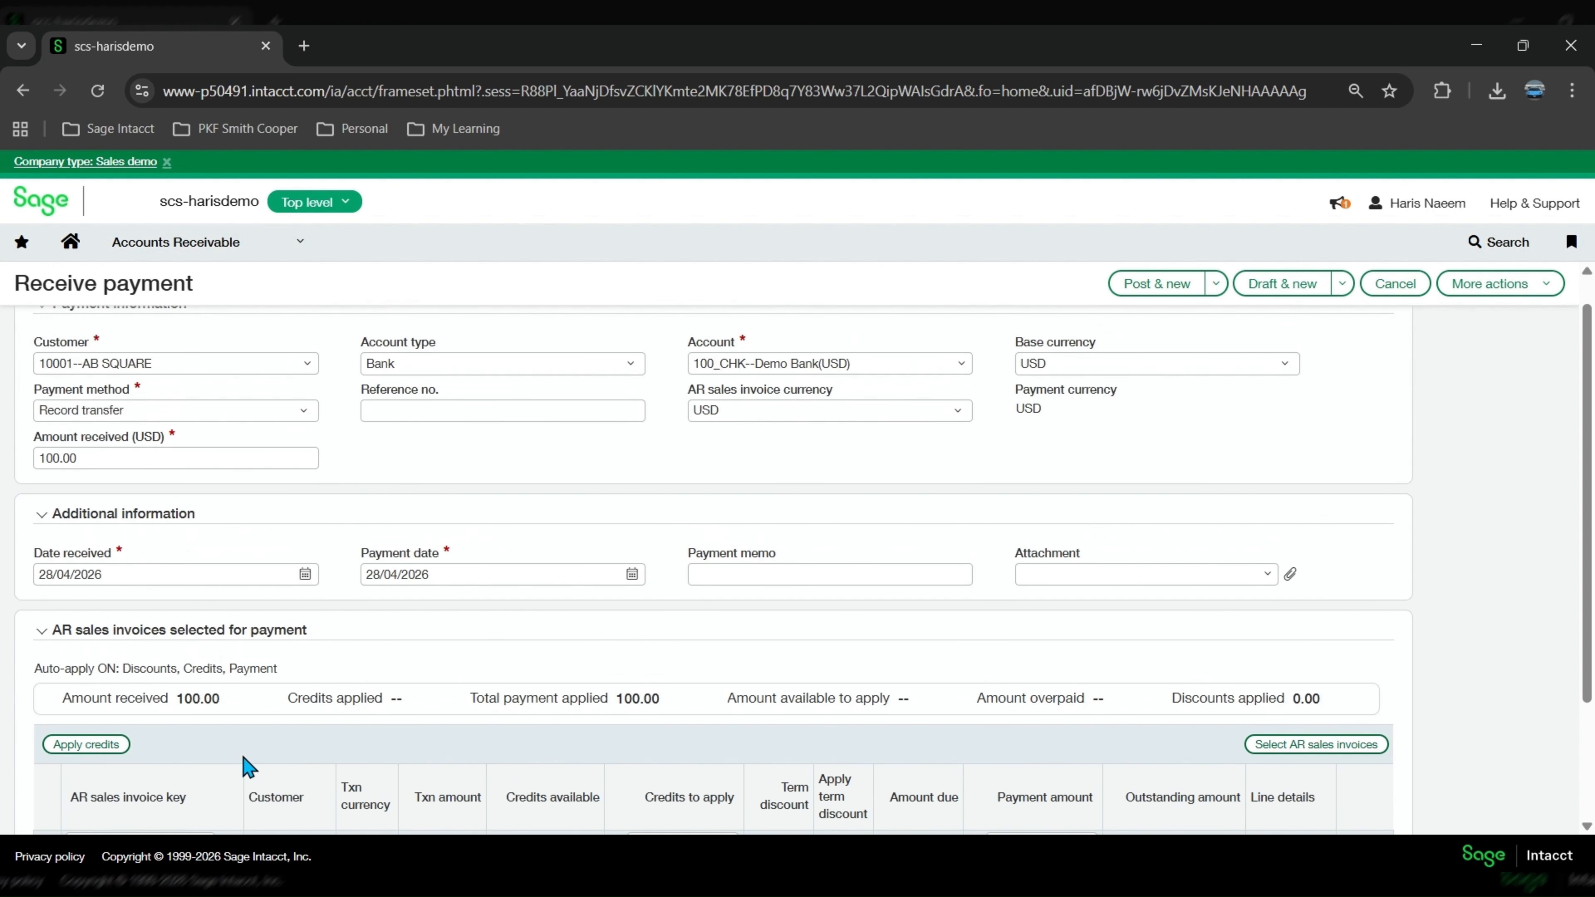
scroll(243, 757, down, 1)
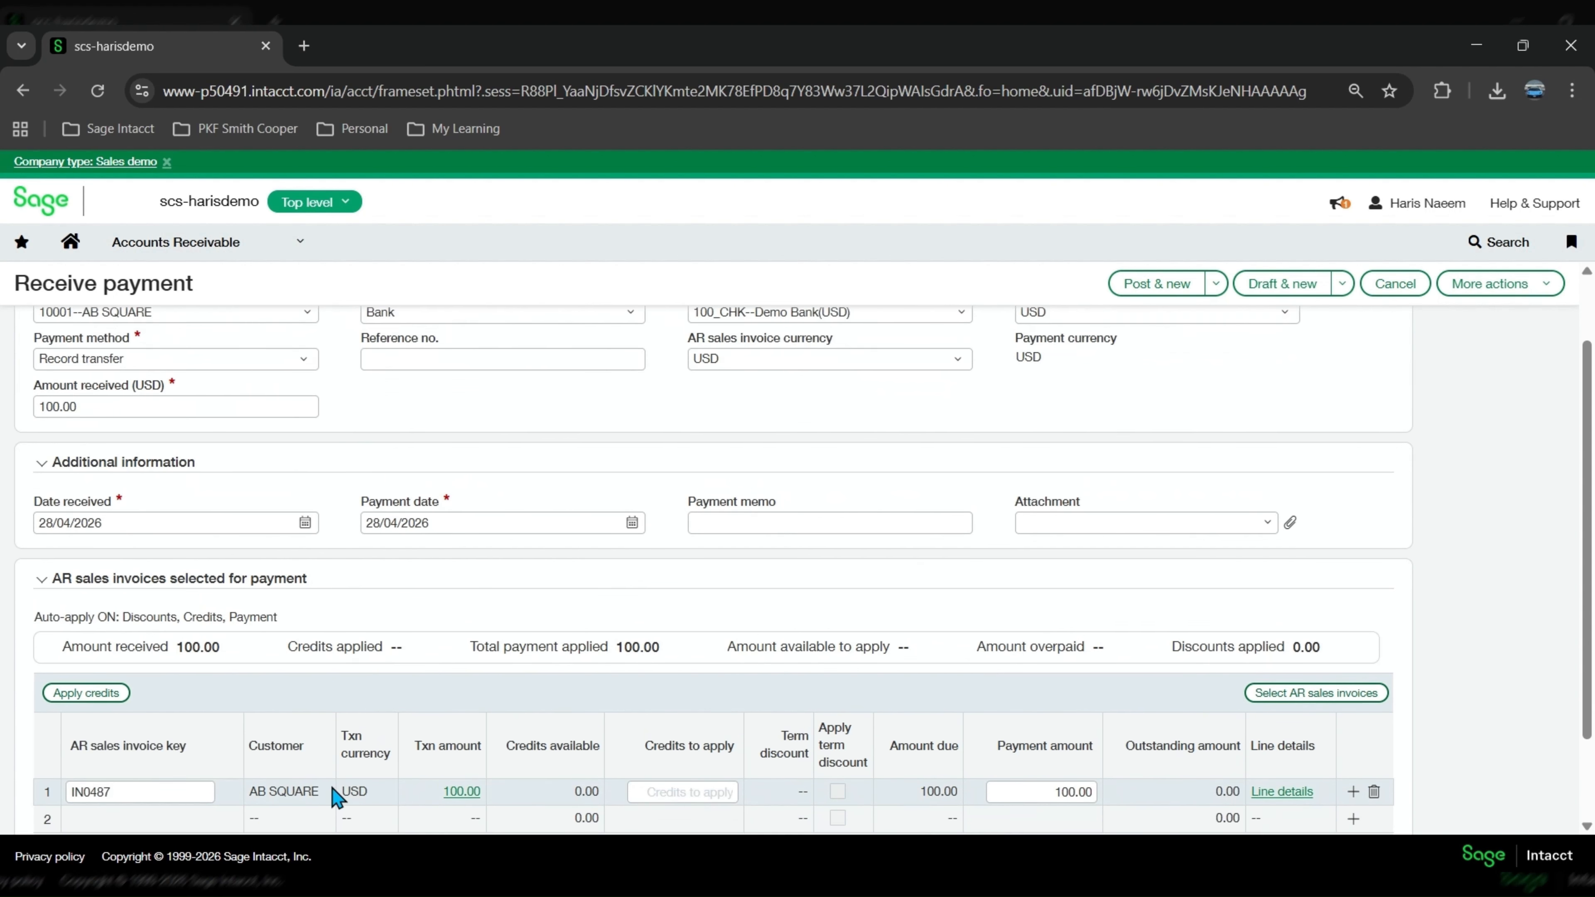
scroll(337, 797, down, 2)
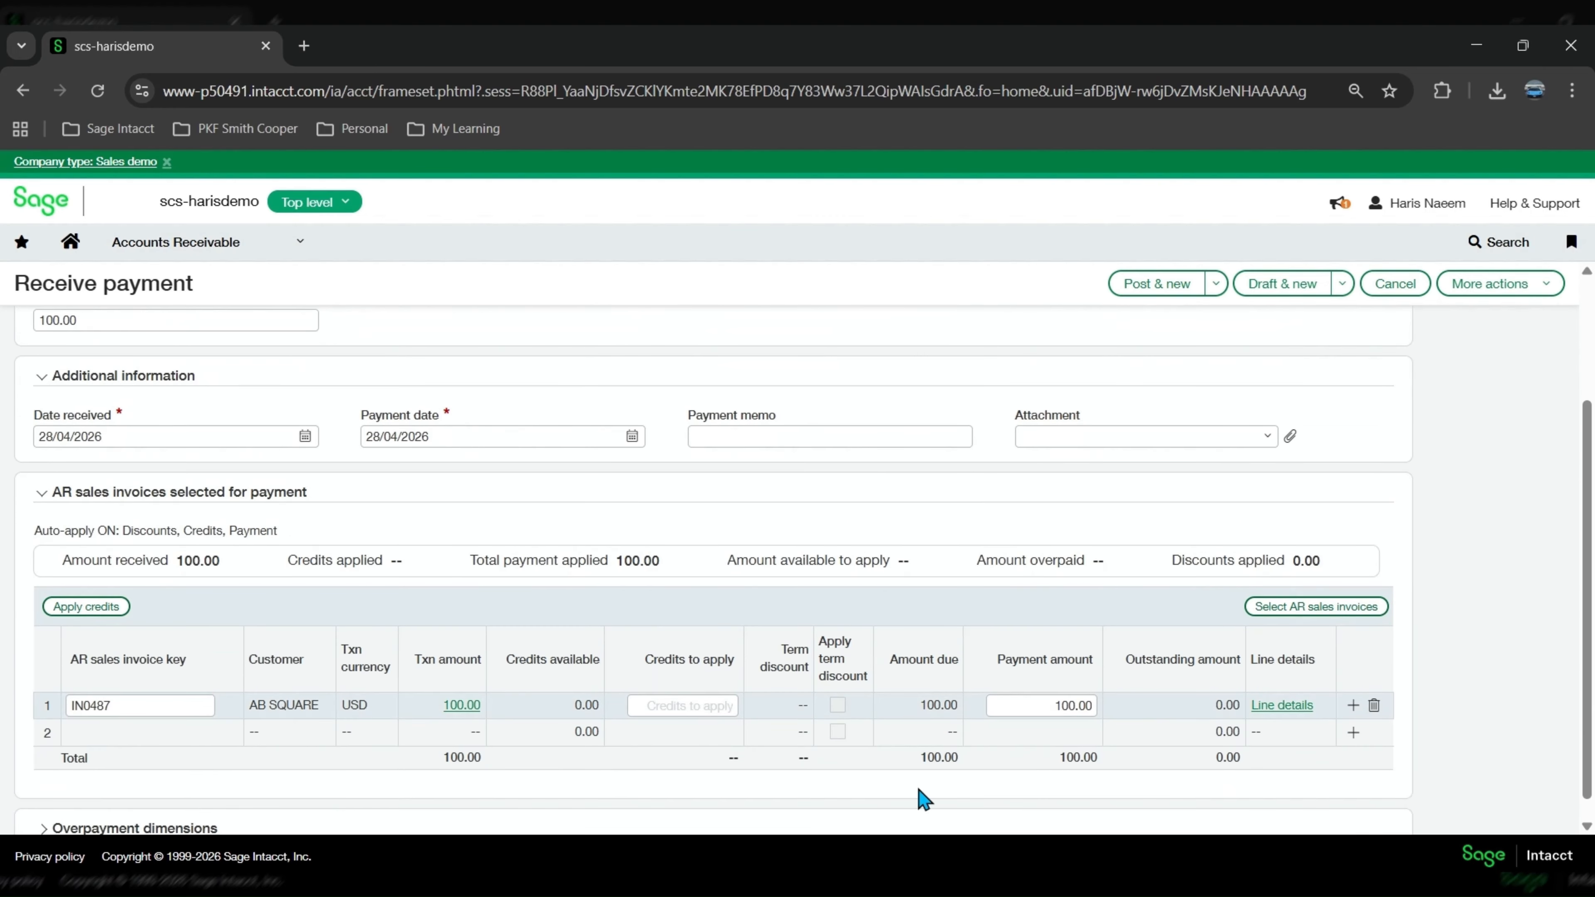
drag(1055, 705, 1114, 716)
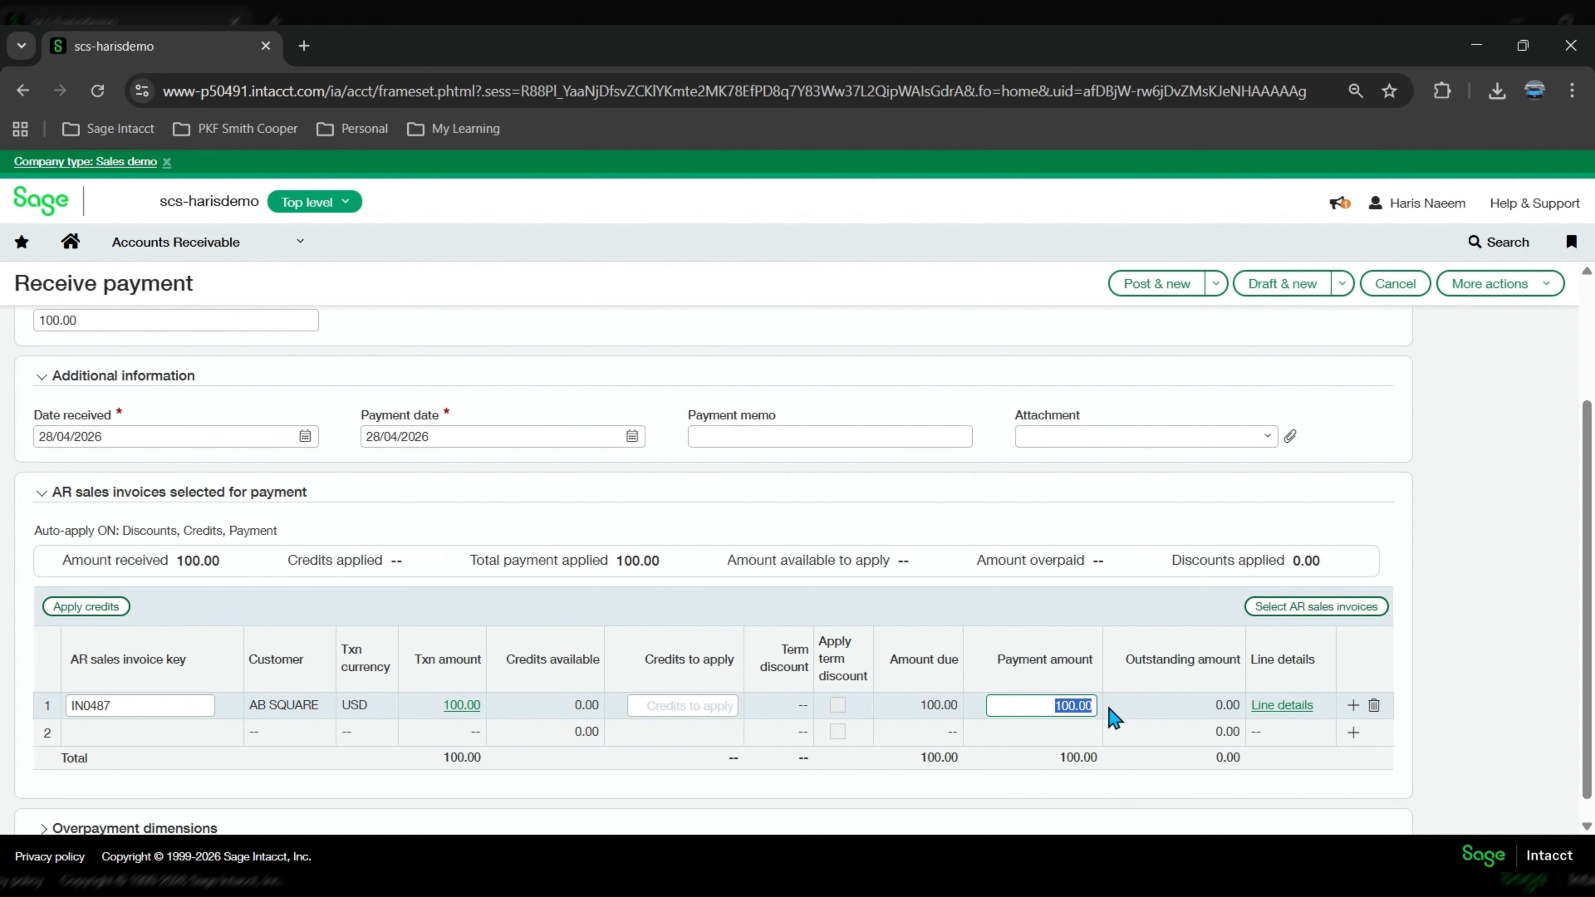
text(50)
click(1118, 529)
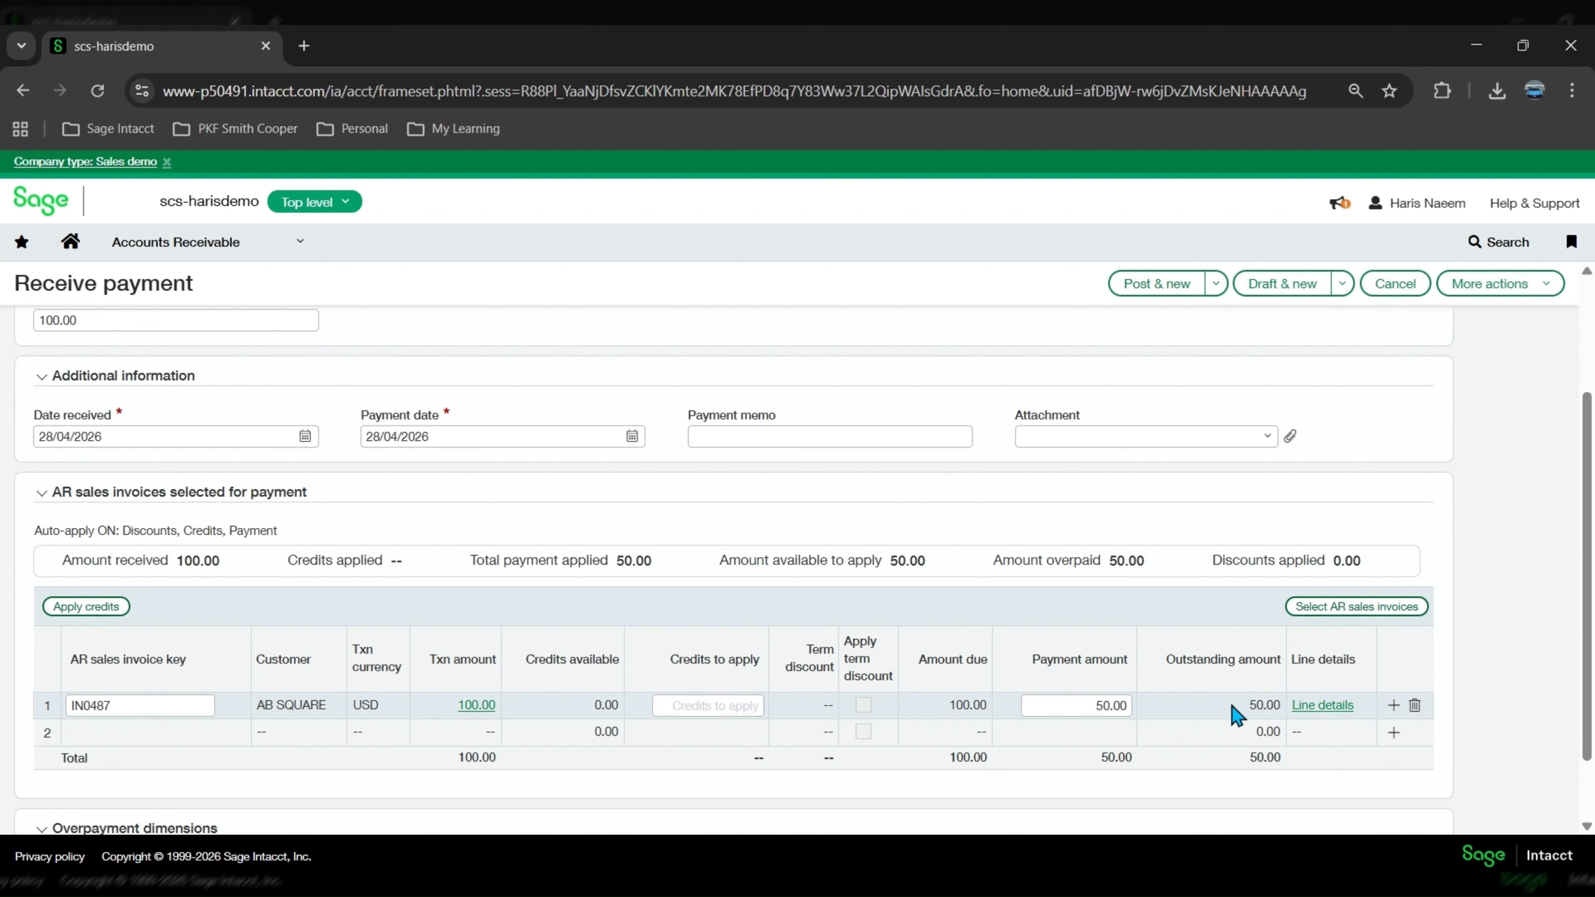
Cancel the received payment entry without posting it
scroll(1228, 707, up, 1)
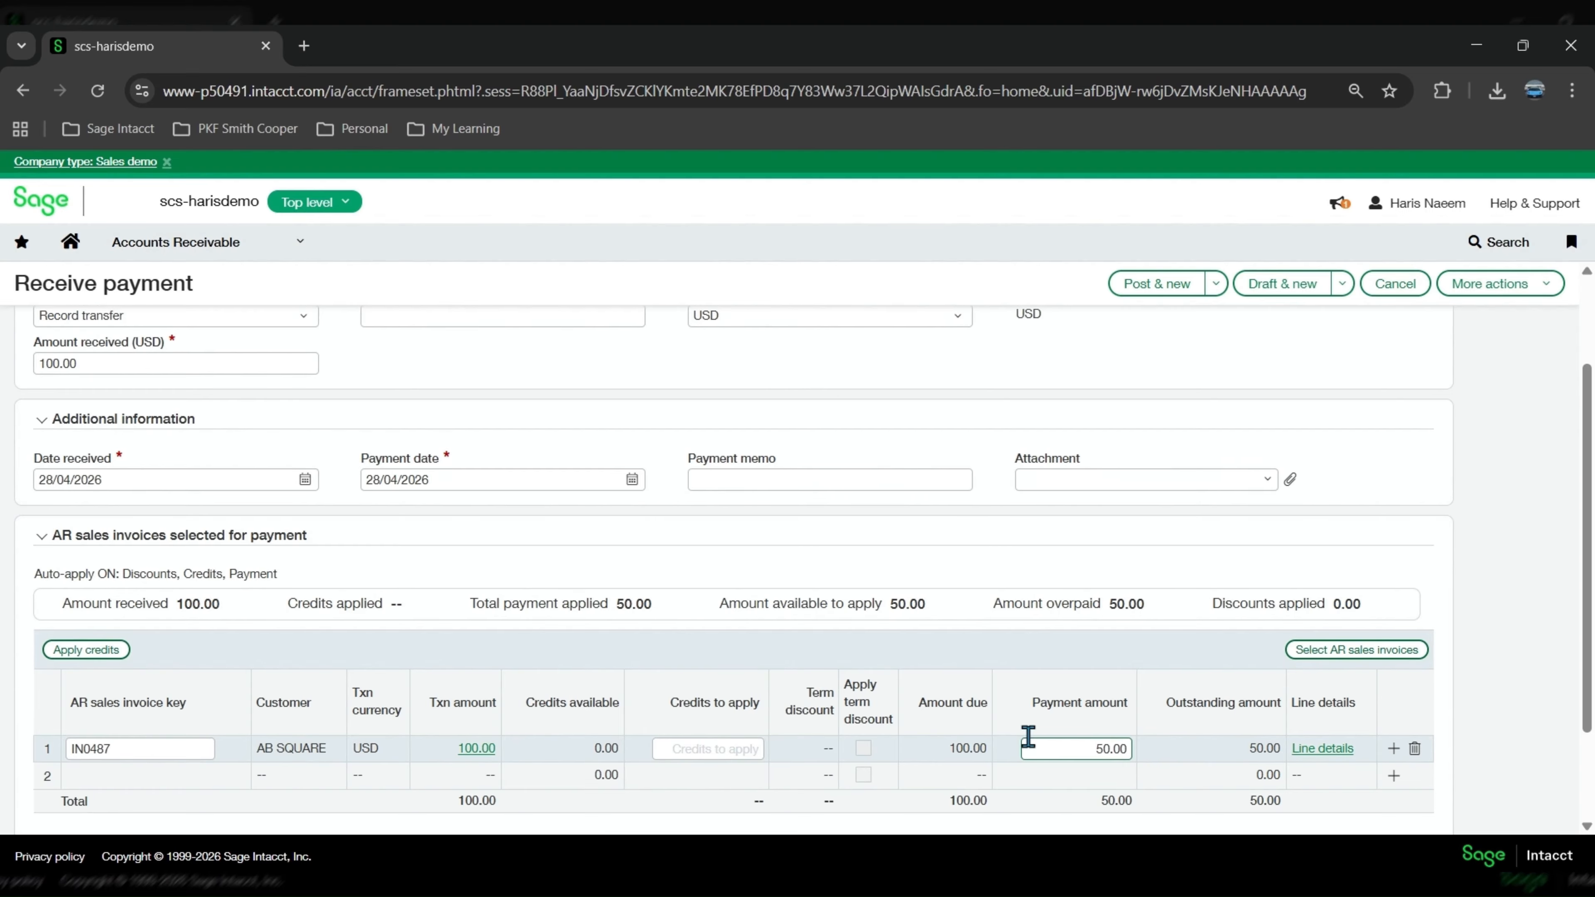
scroll(1036, 730, up, 2)
click(718, 574)
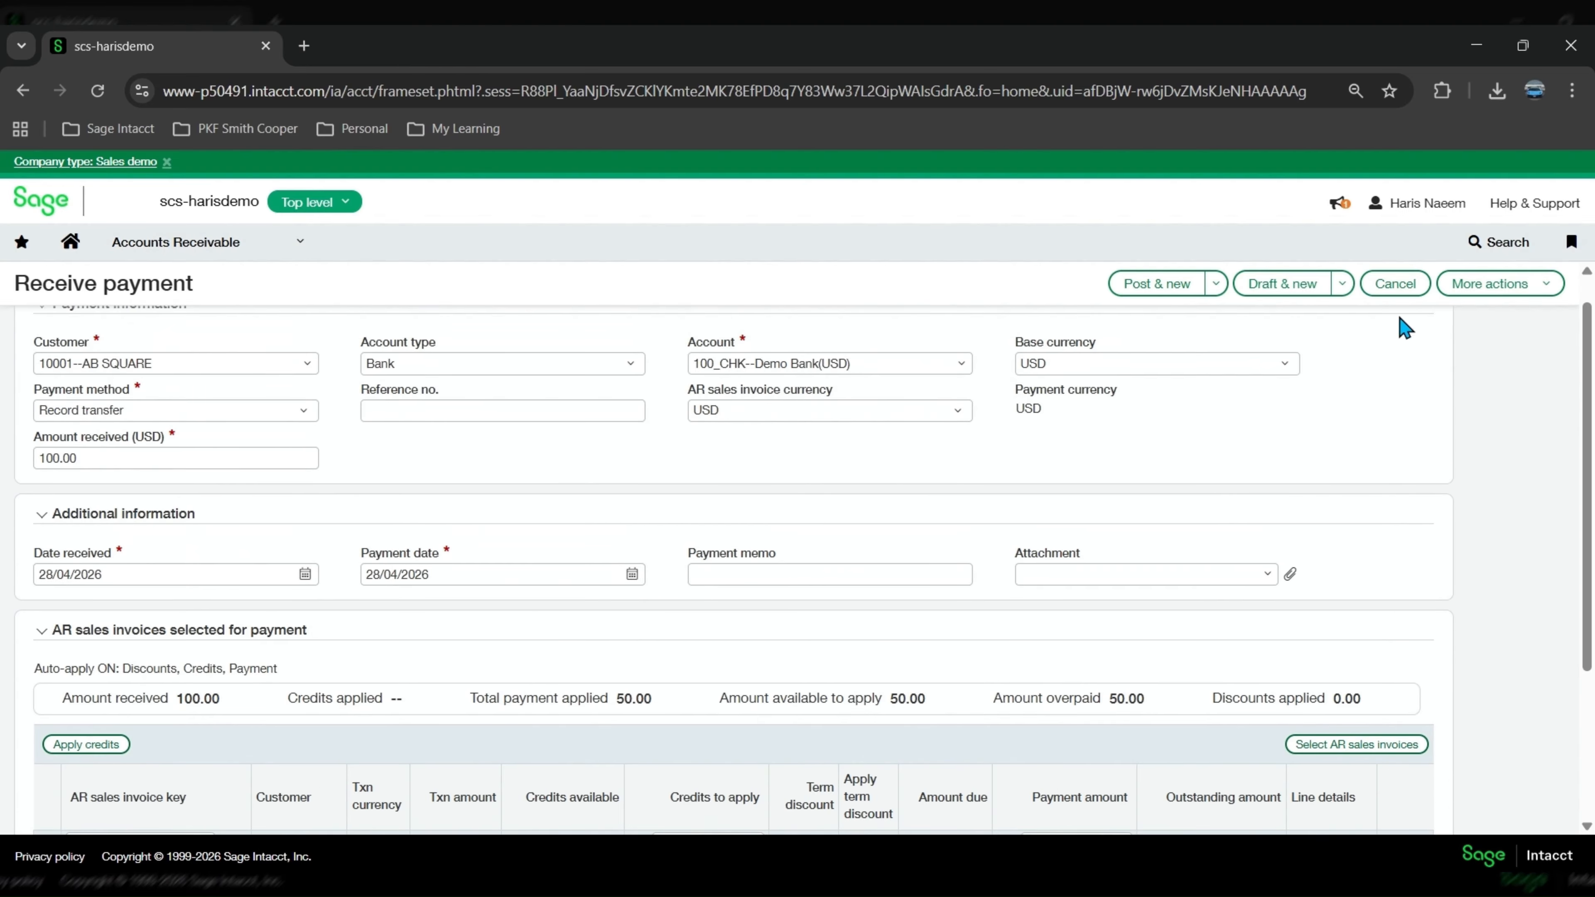
click(1395, 284)
Open the Cash Management bank reconciliation for account 100_CHK--Demo Bank (USD), keeping the suggested statement details
click(204, 252)
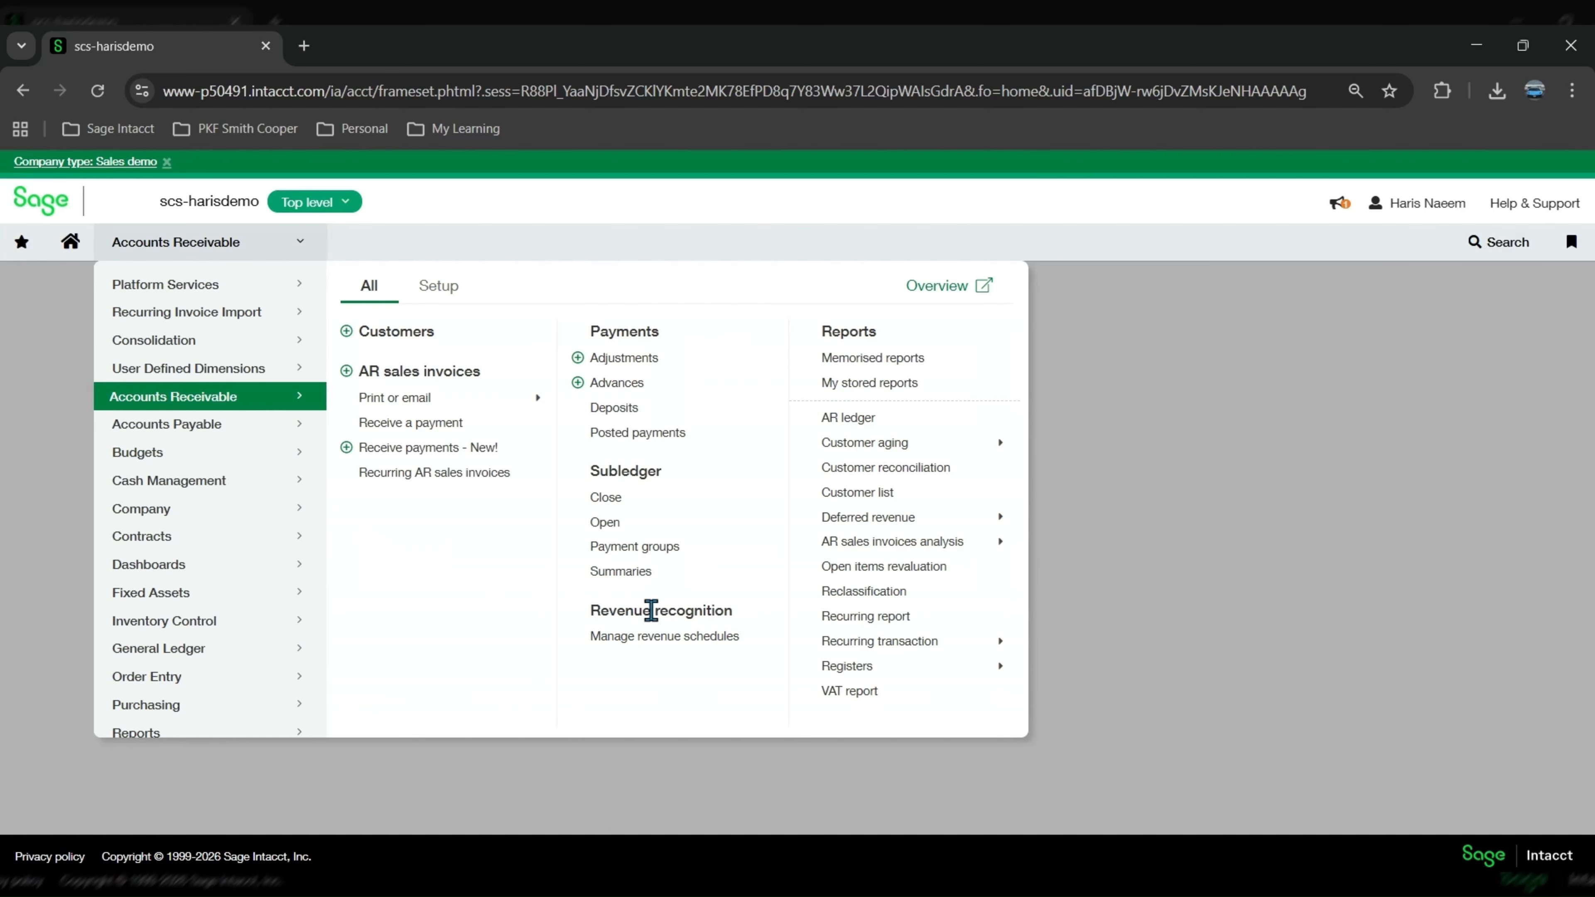
click(183, 490)
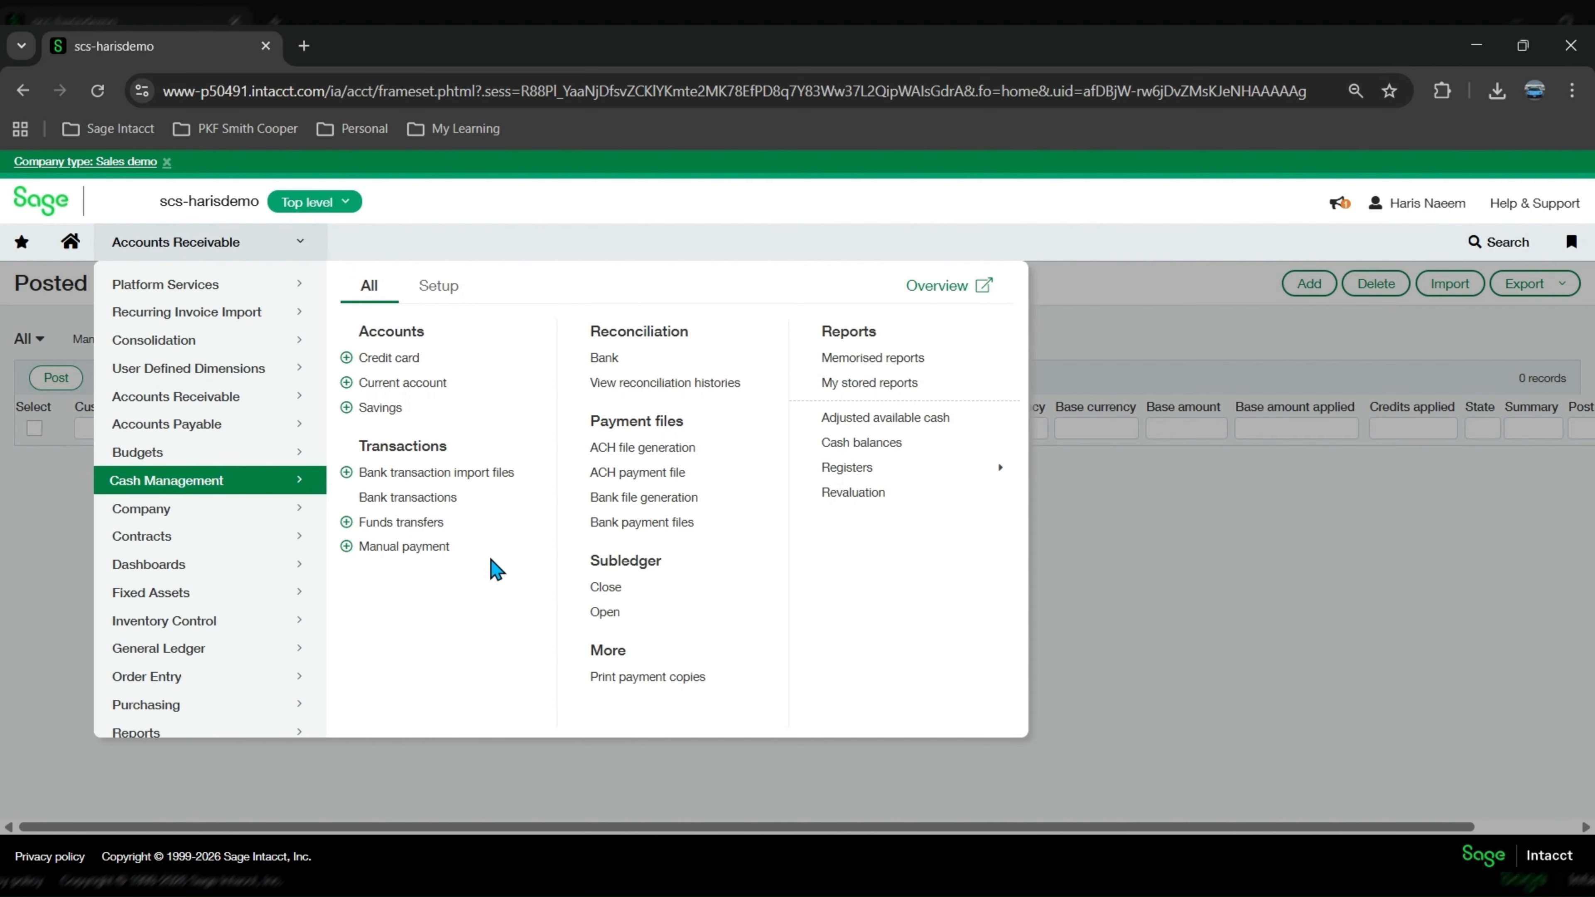
click(647, 357)
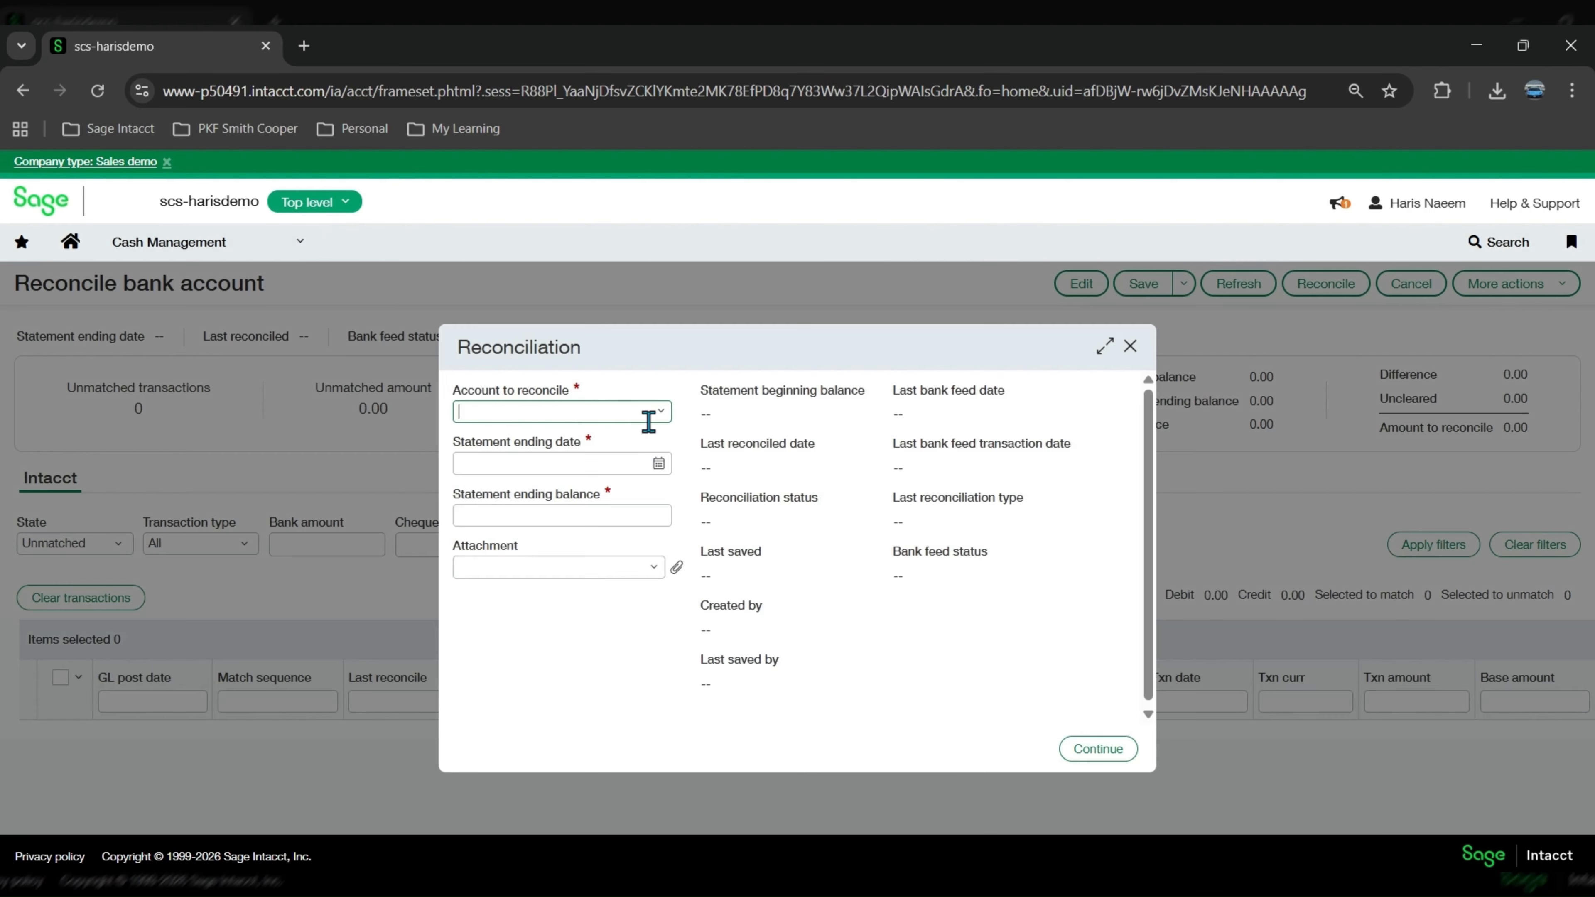
click(650, 416)
click(652, 438)
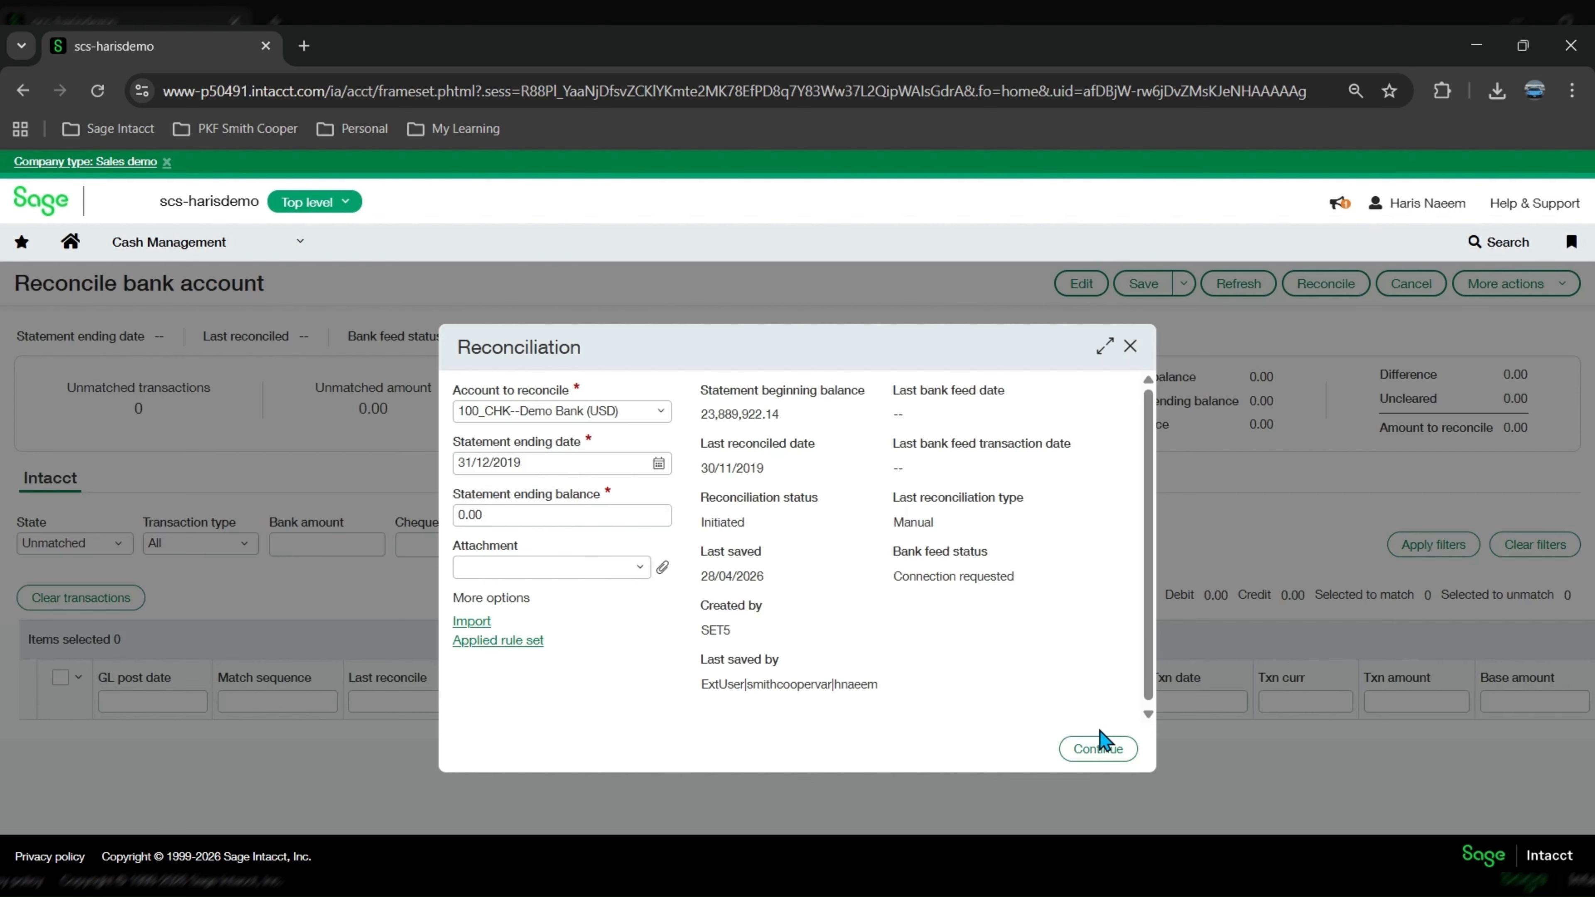
click(1099, 748)
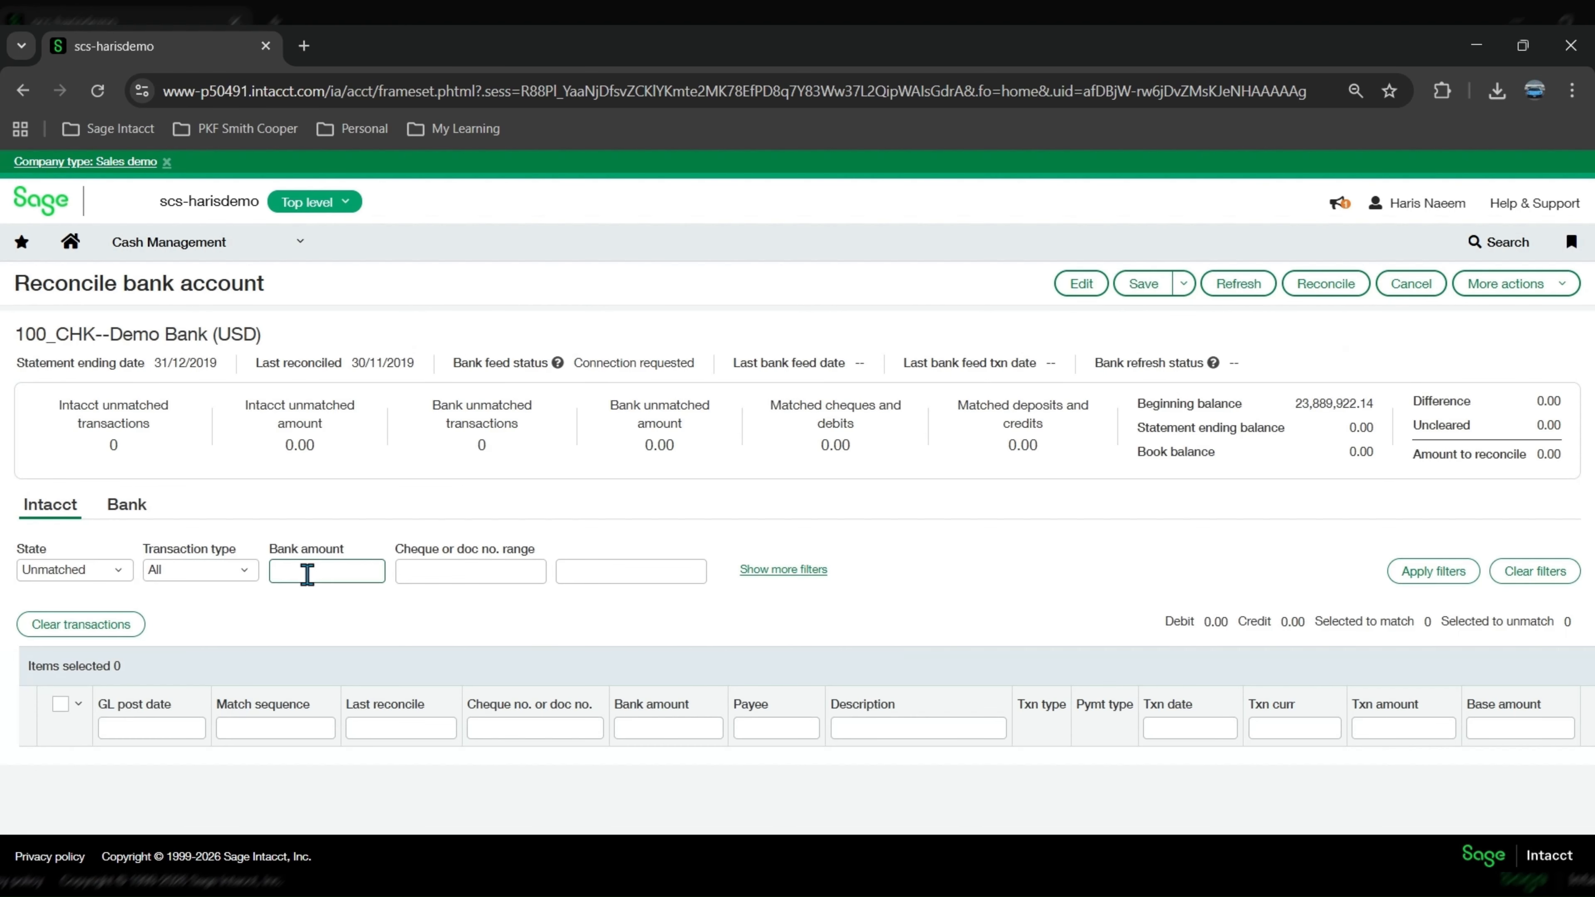
Show the bank-side transactions of the reconciliation with the State filter set to All
click(110, 508)
click(119, 573)
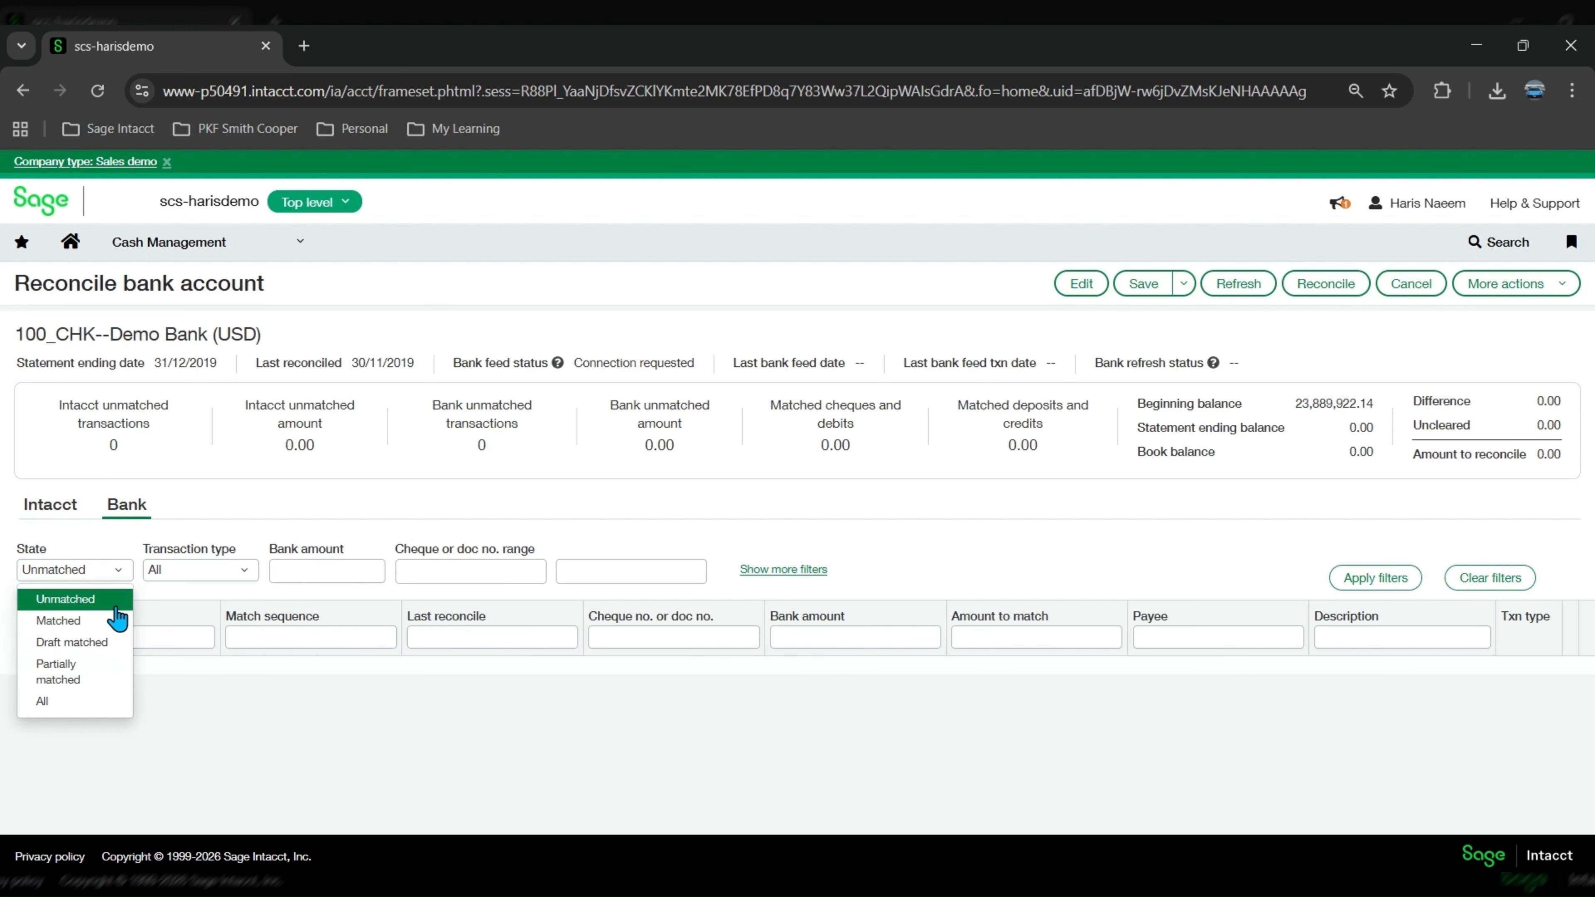
click(73, 699)
click(95, 573)
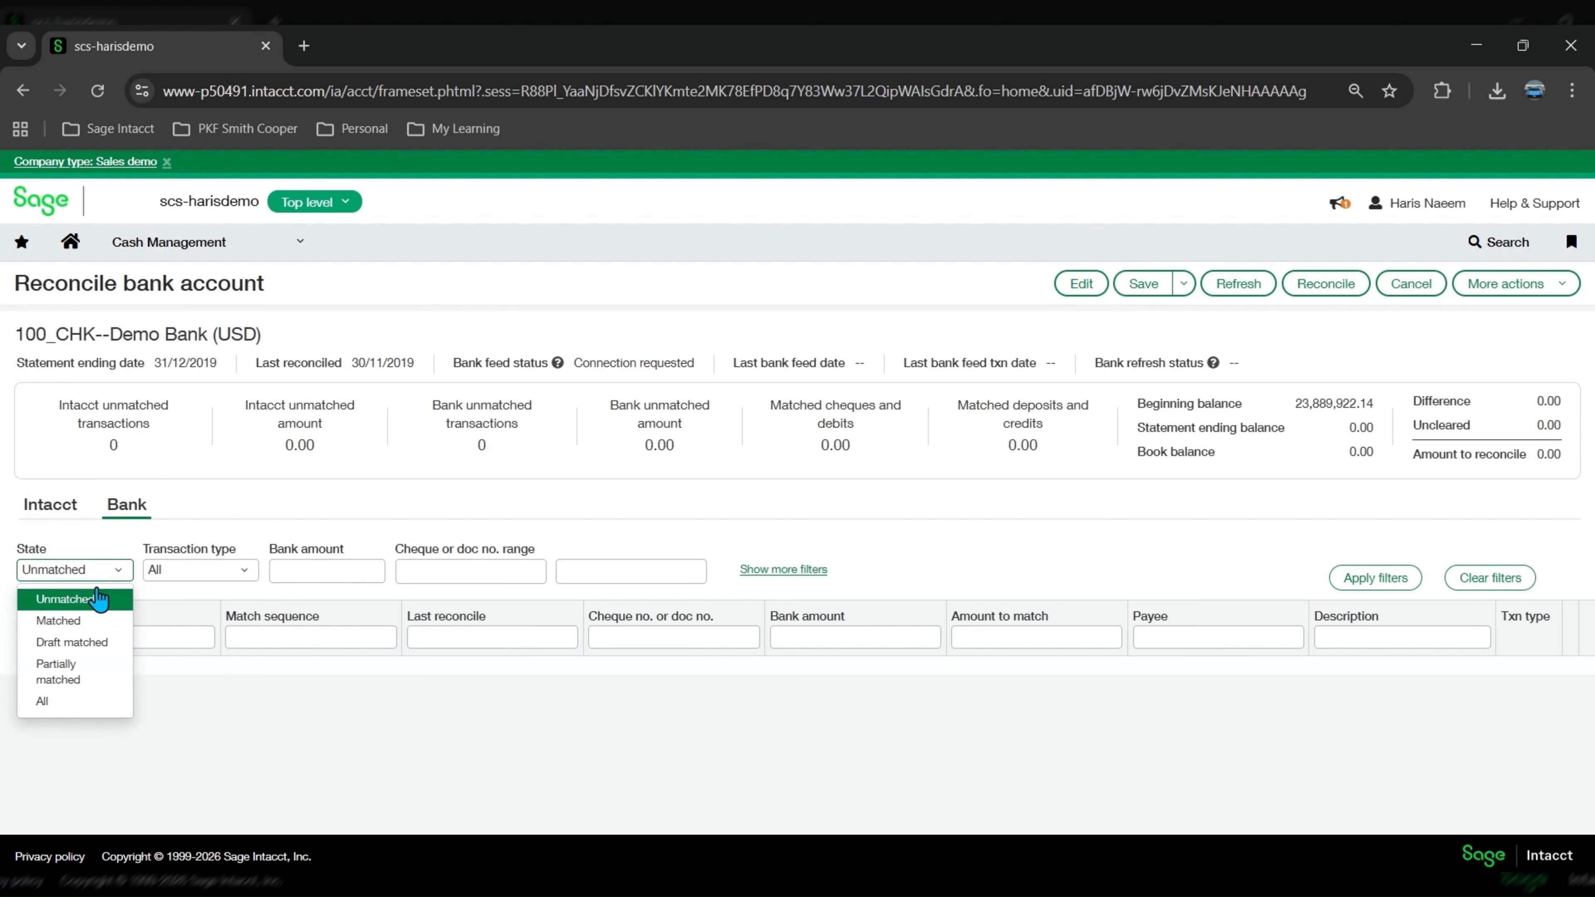
click(88, 703)
click(1376, 582)
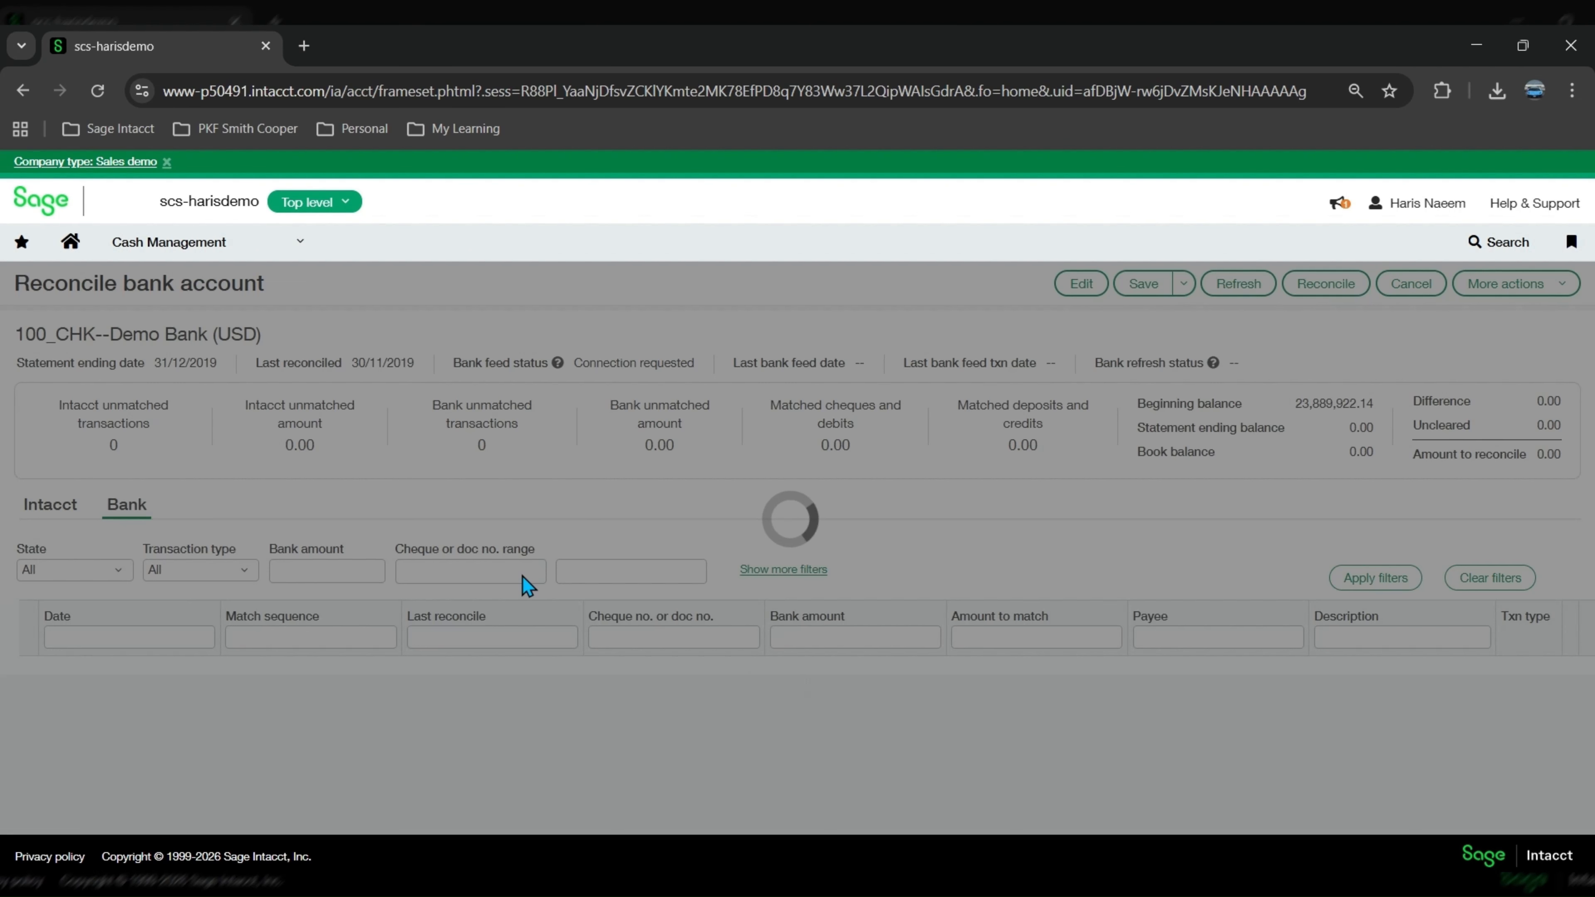
scroll(523, 574, down, 2)
scroll(523, 575, down, 3)
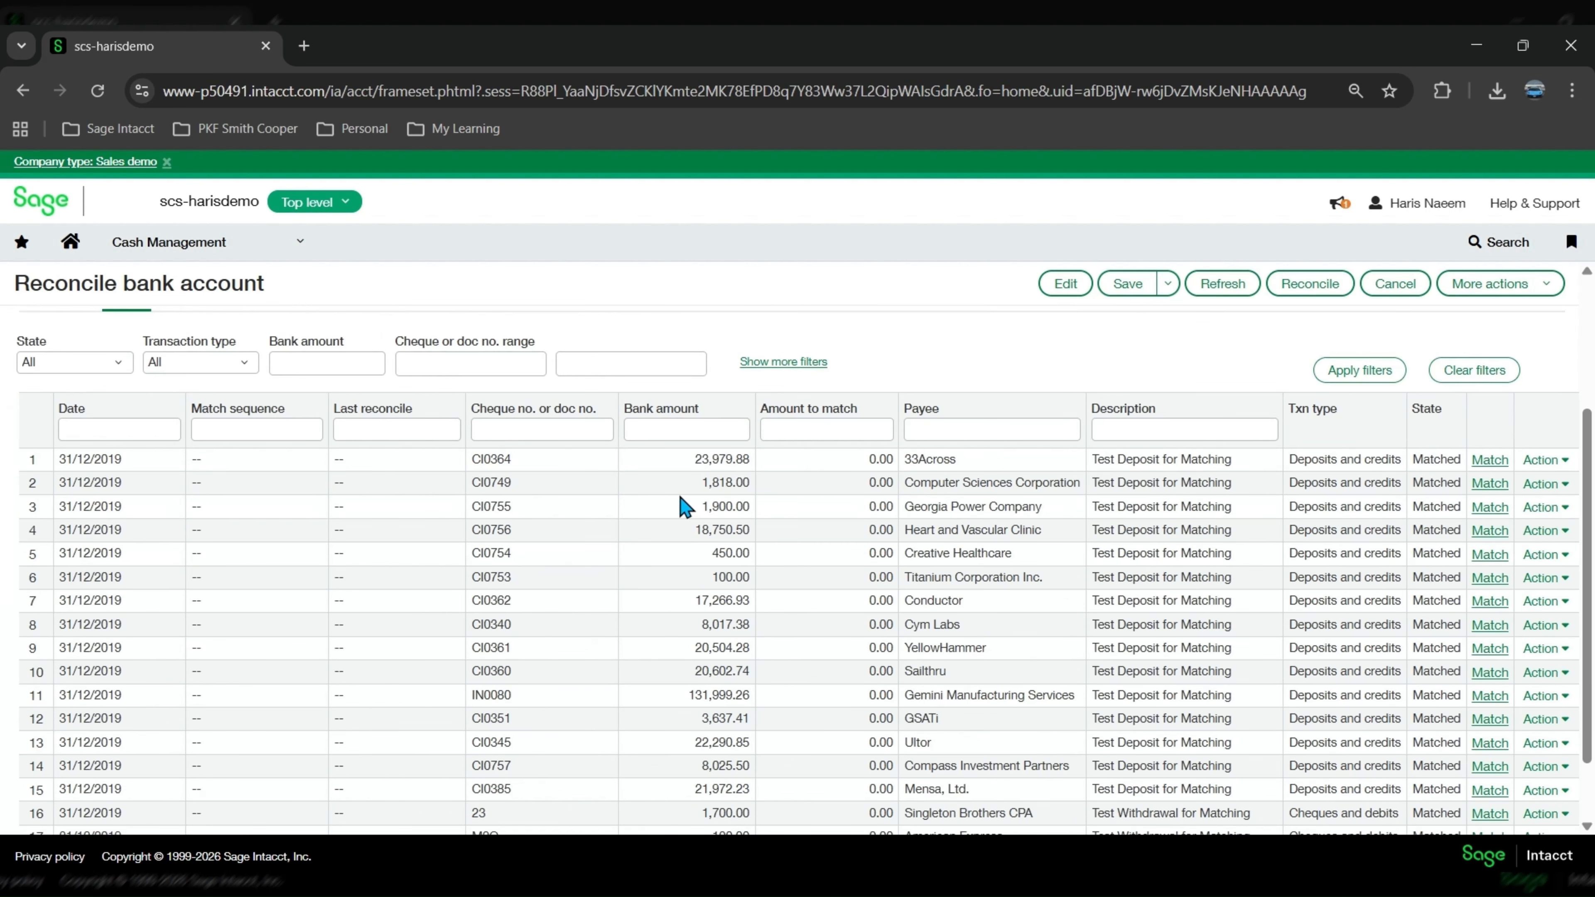
Examine the bank amount and the available actions for the 33Across deposit
drag(682, 460, 749, 468)
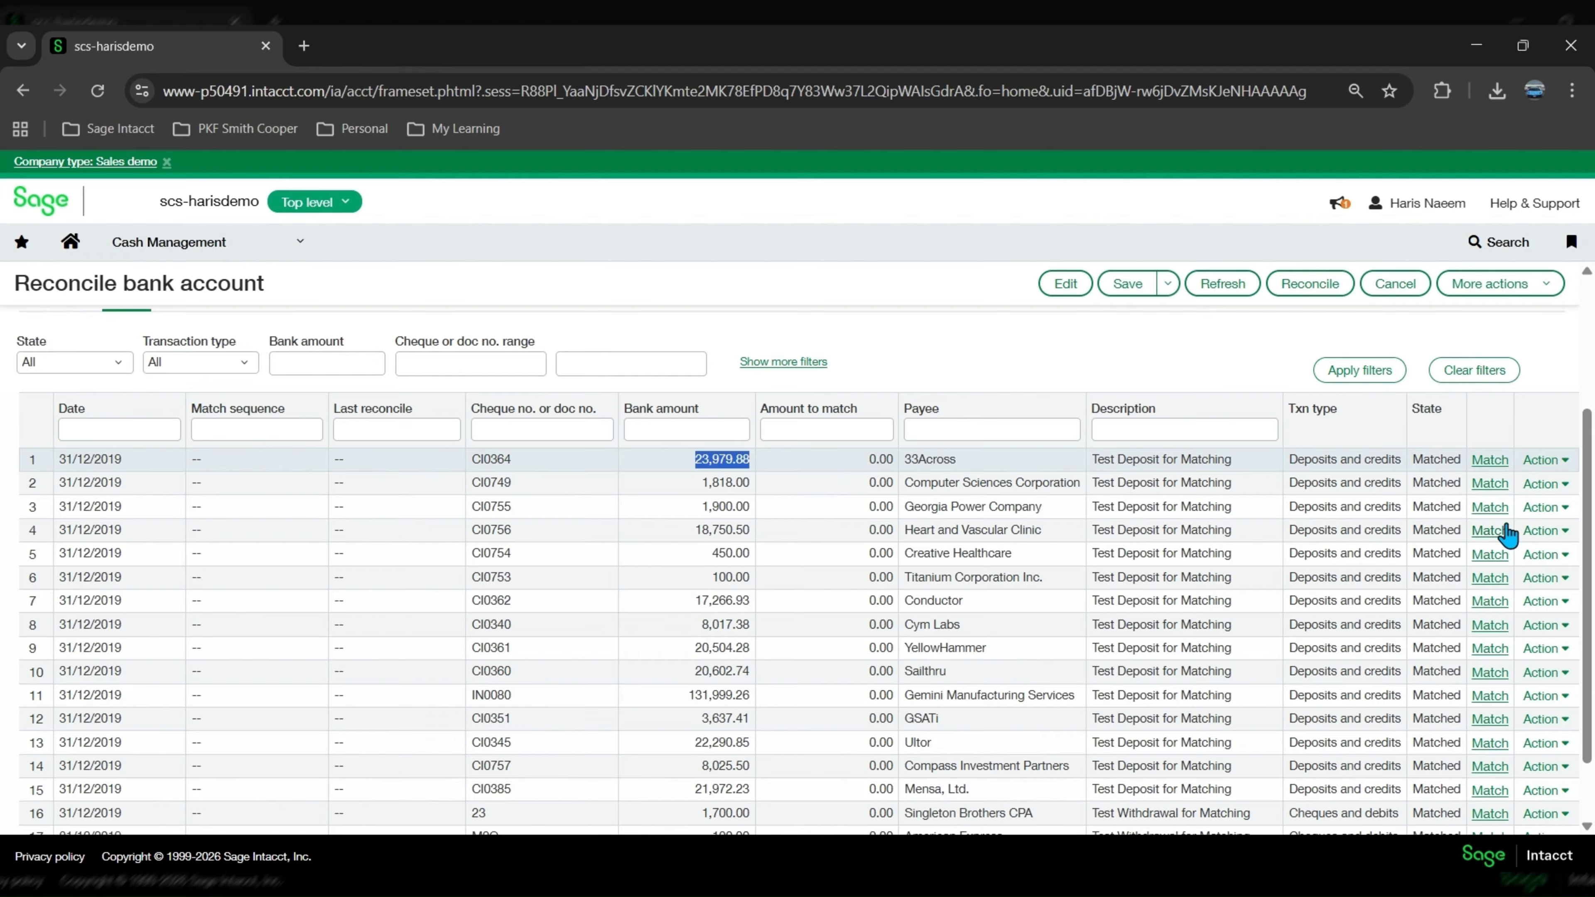
click(1551, 463)
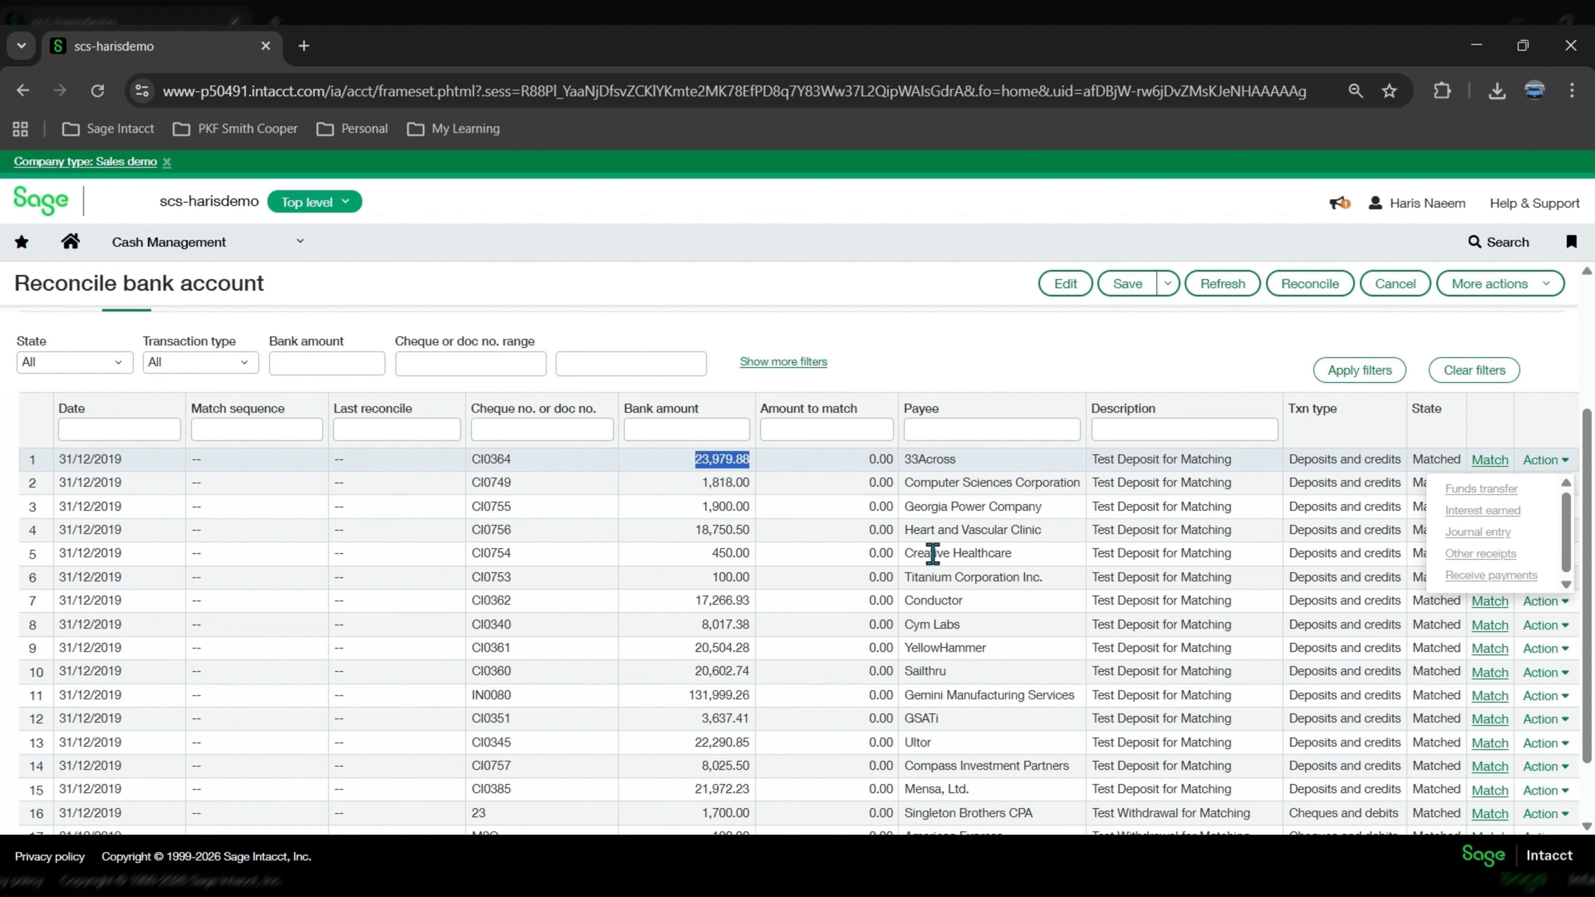
click(1254, 519)
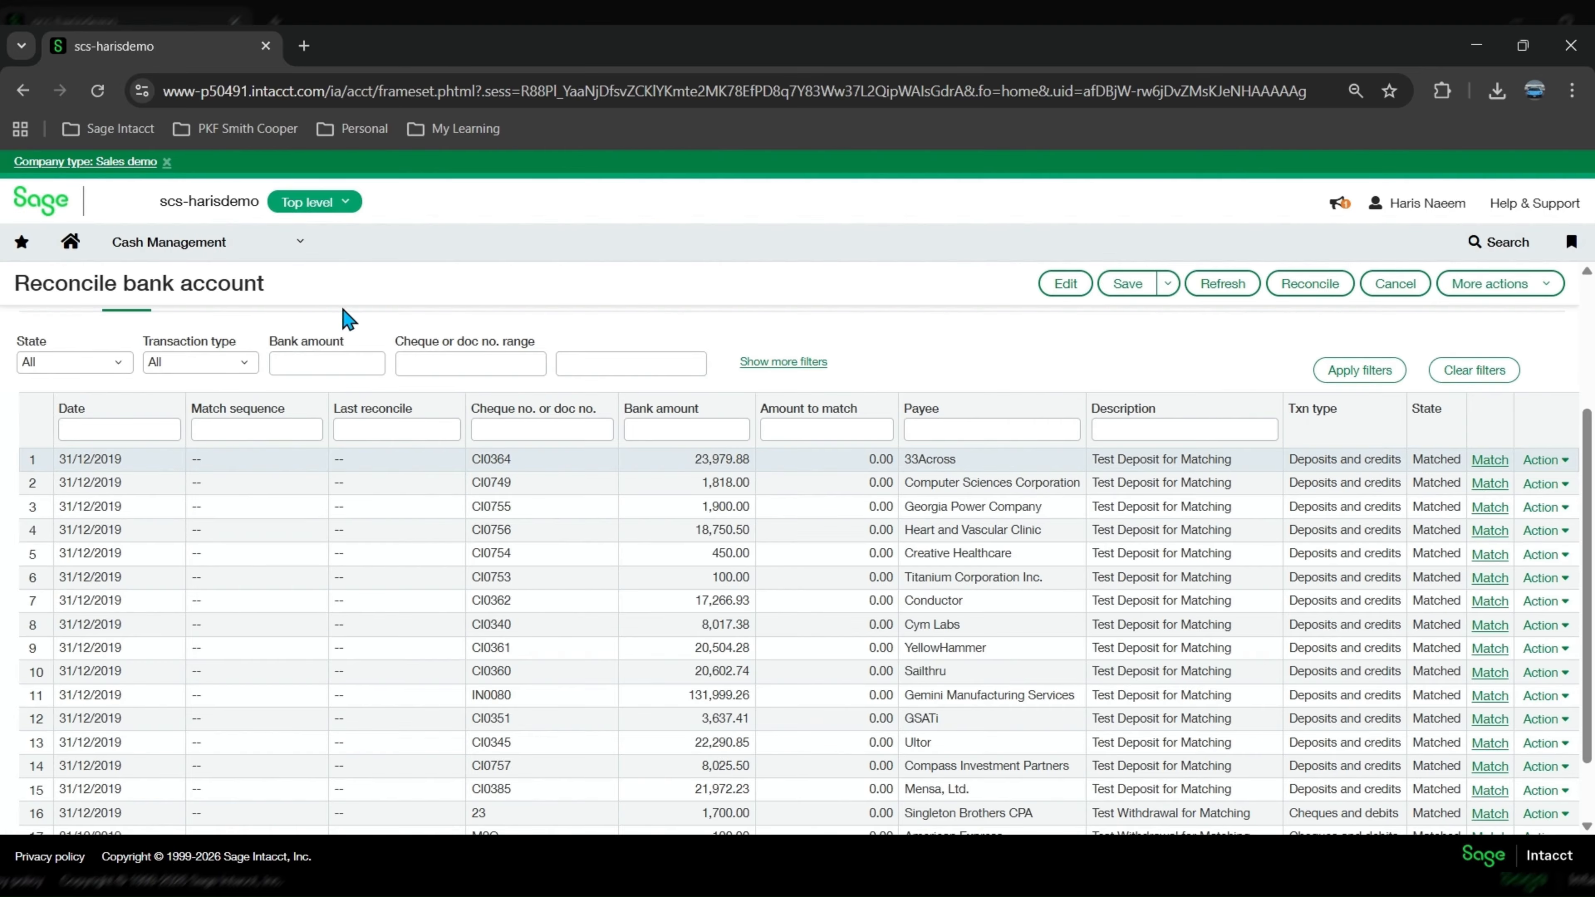
Open the Bank transactions list in Cash Management
click(271, 245)
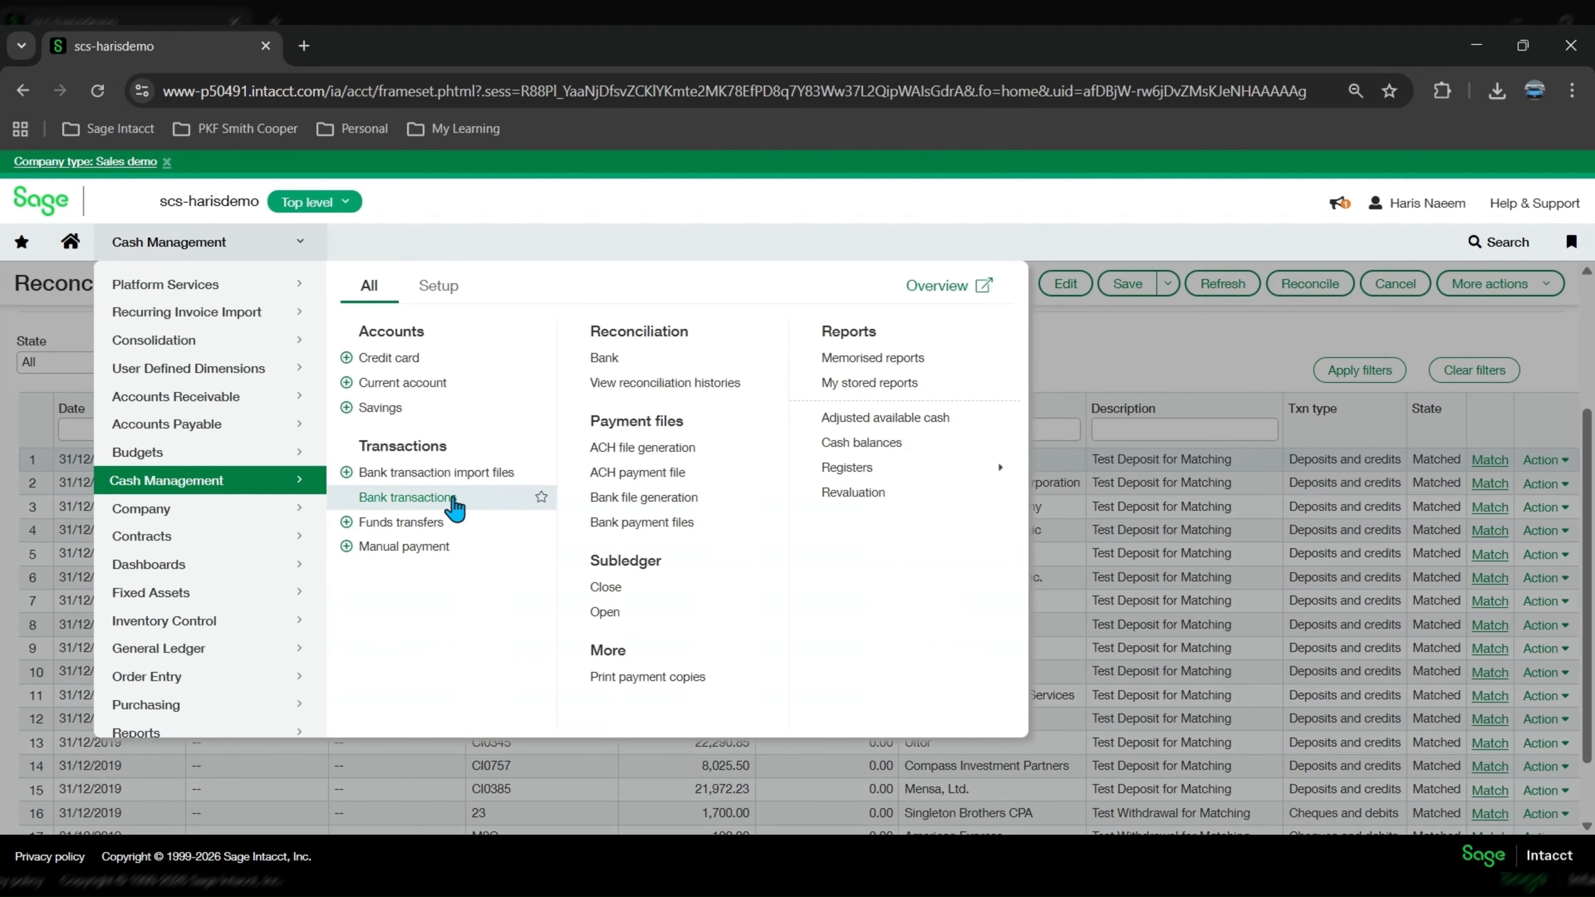
click(455, 501)
click(889, 239)
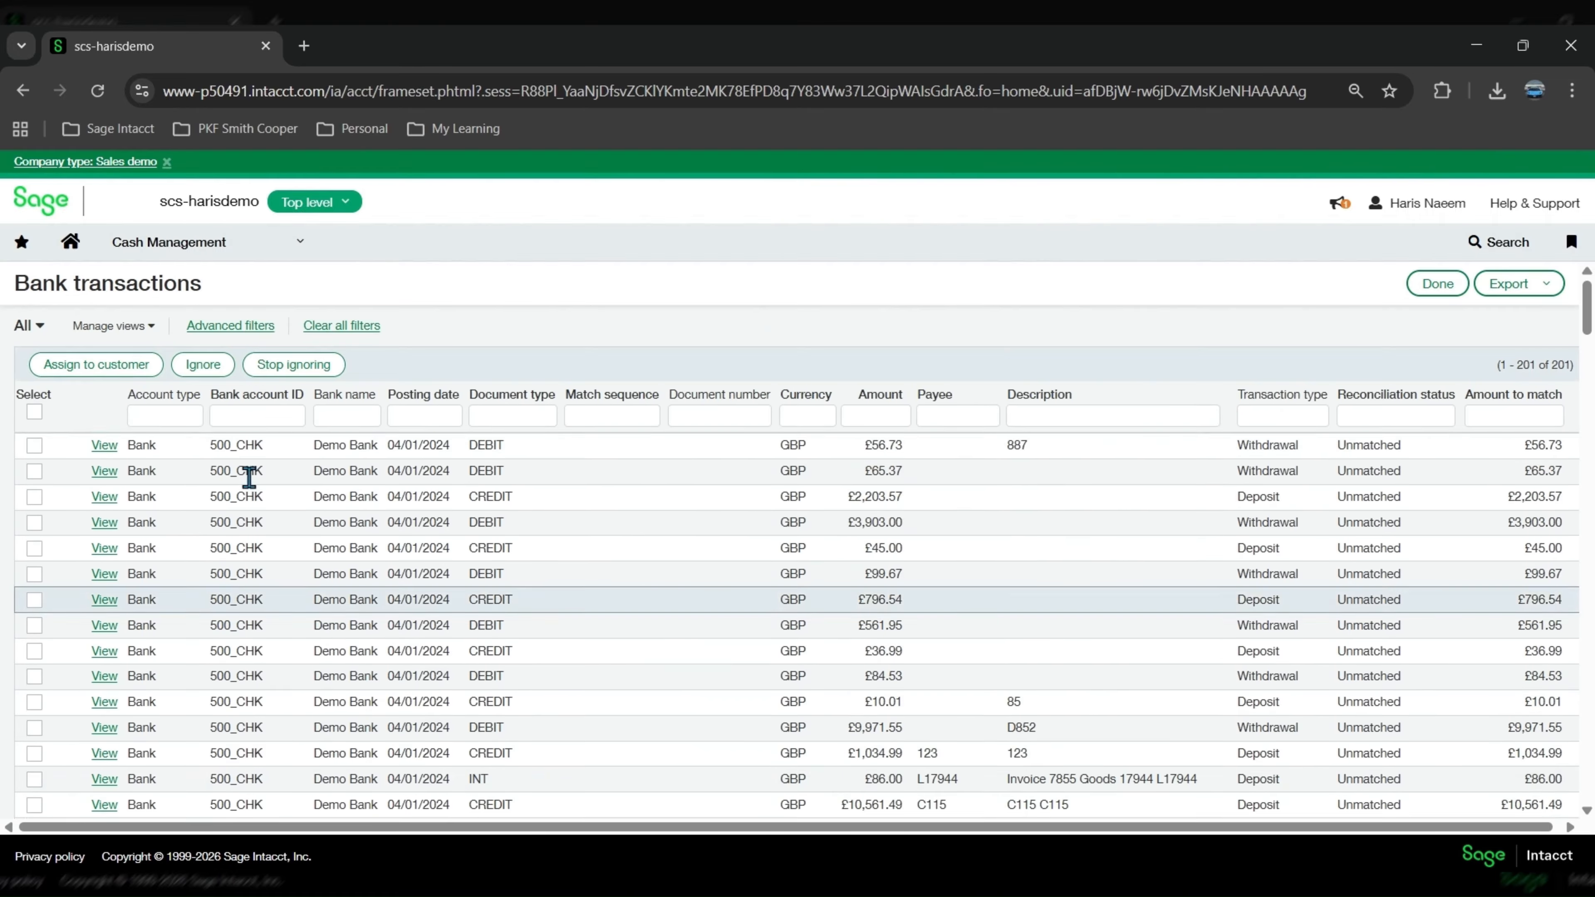
Try filtering the bank transactions by bank account ID 100, and again by 500
click(256, 426)
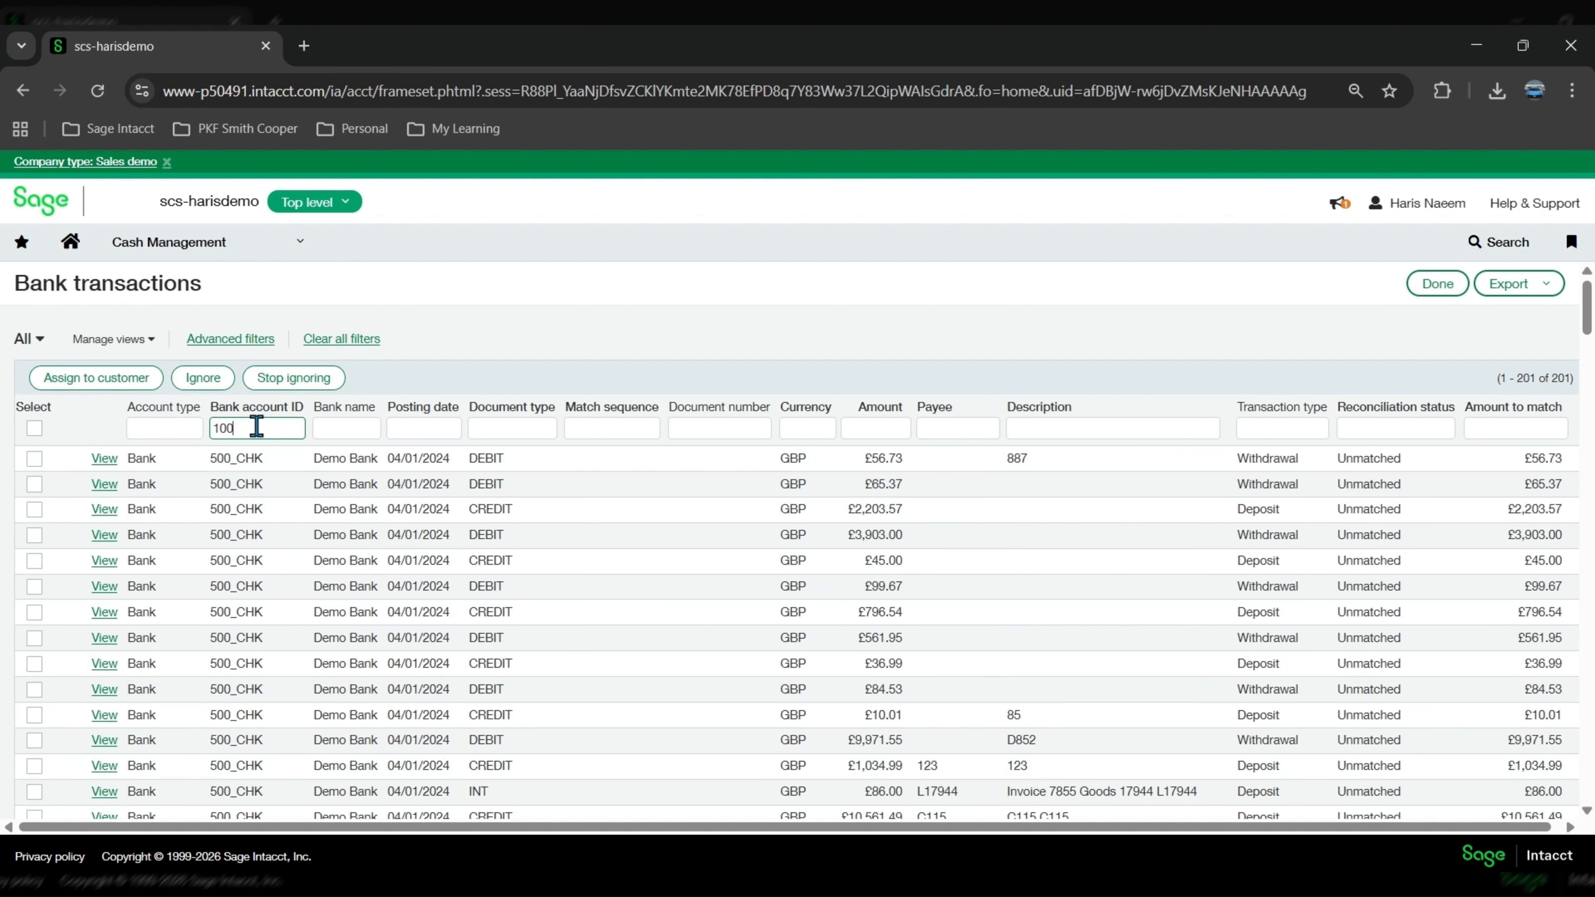
key(Return)
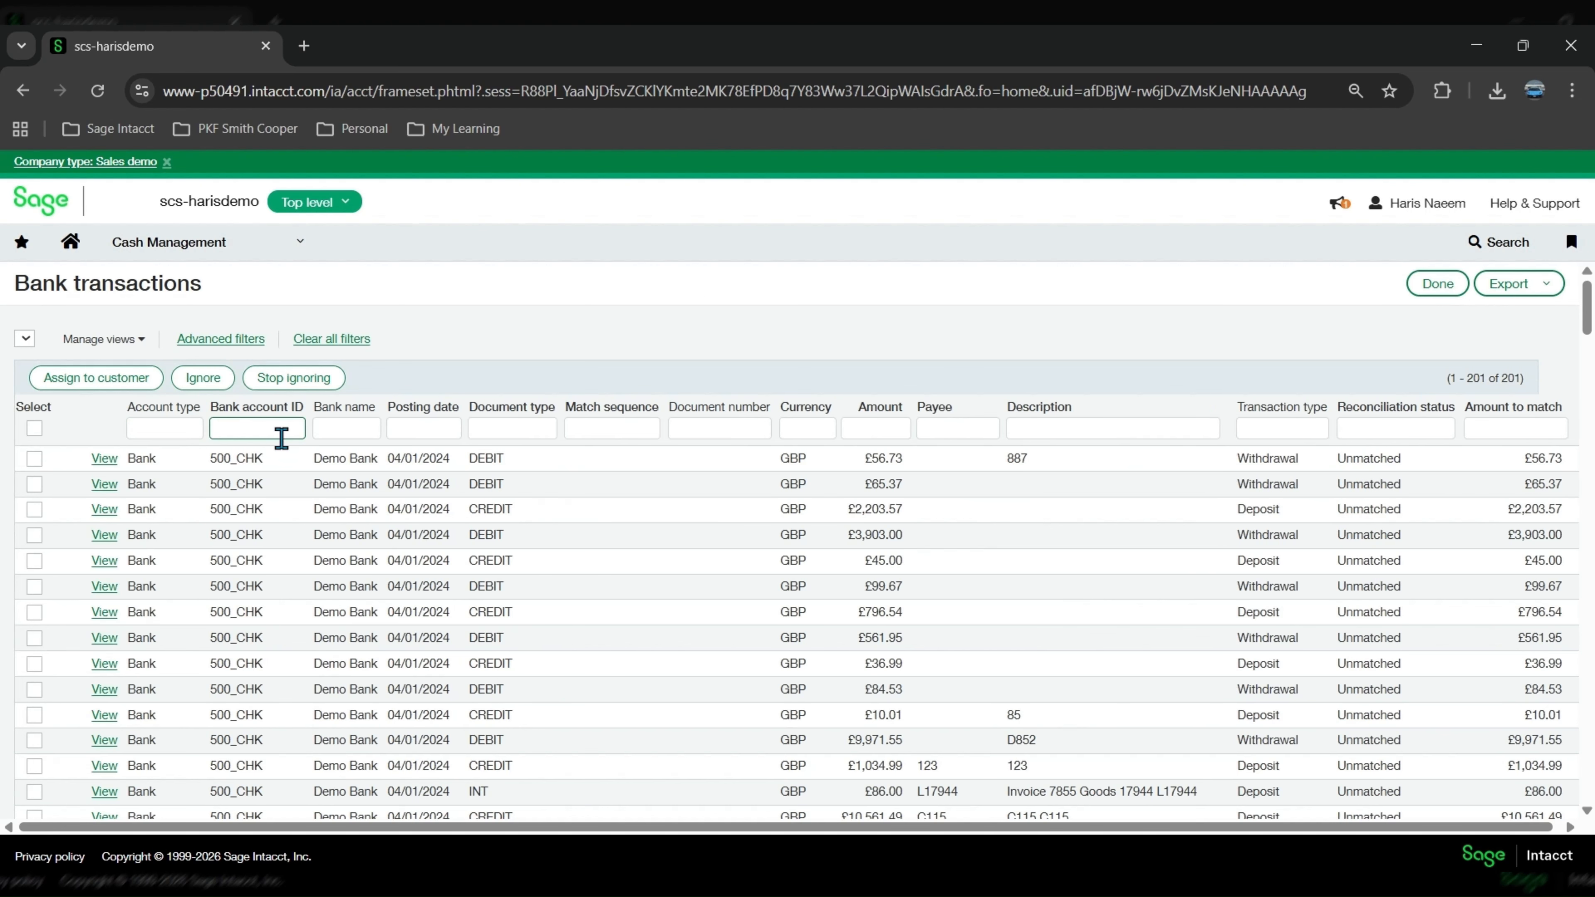
text(500)
key(Return)
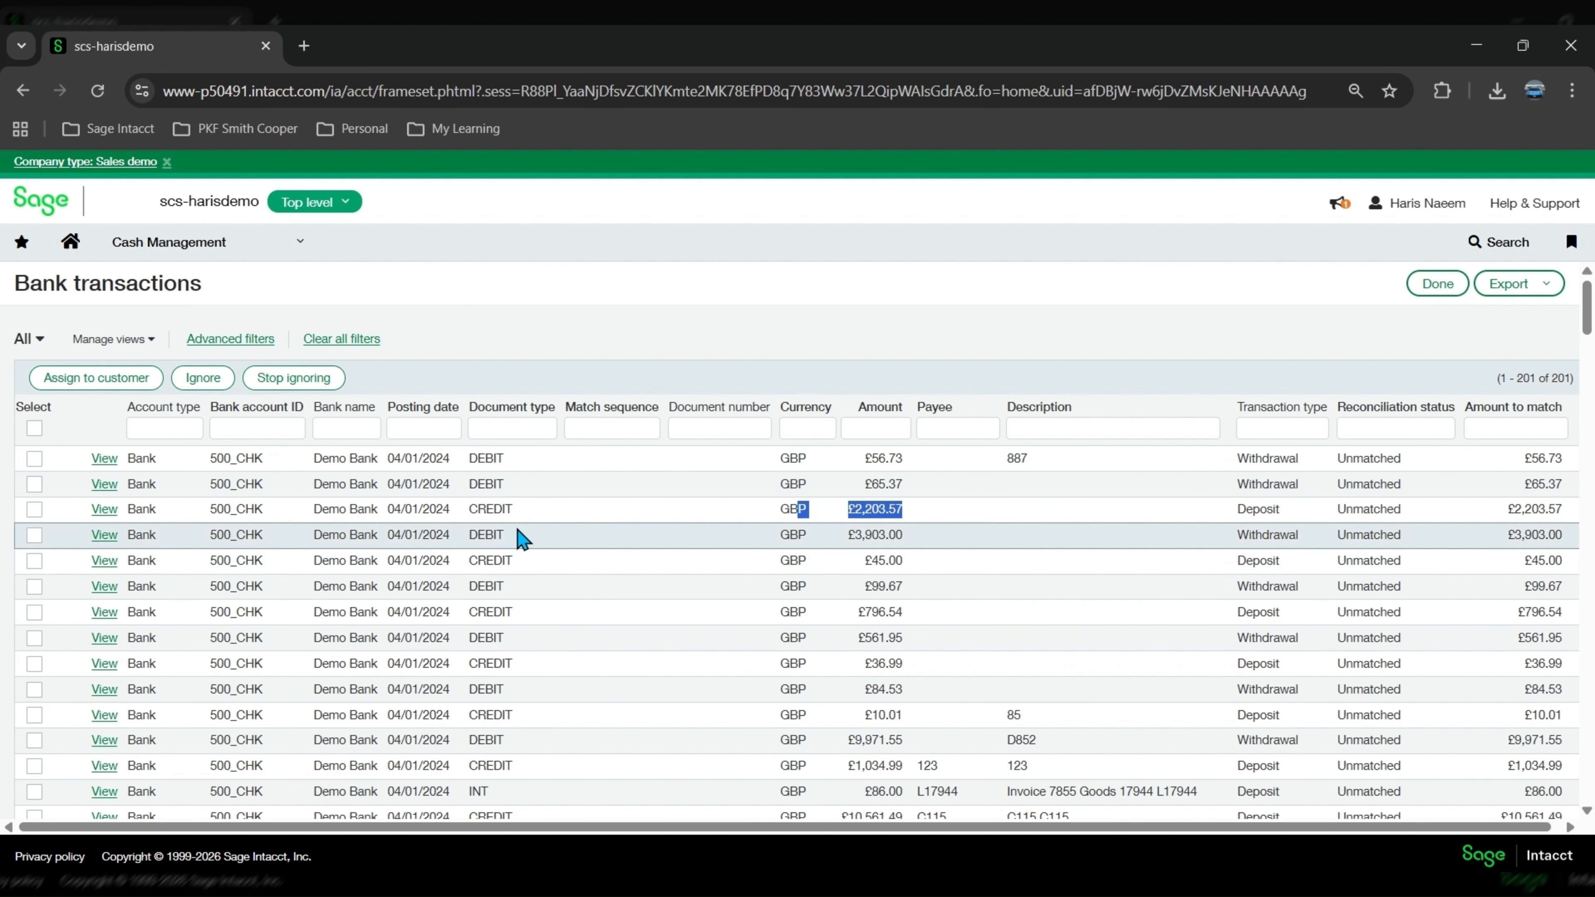
Open the £2,203.57 CREDIT deposit of account 500_CHK and examine its bank transaction details
drag(472, 509, 518, 509)
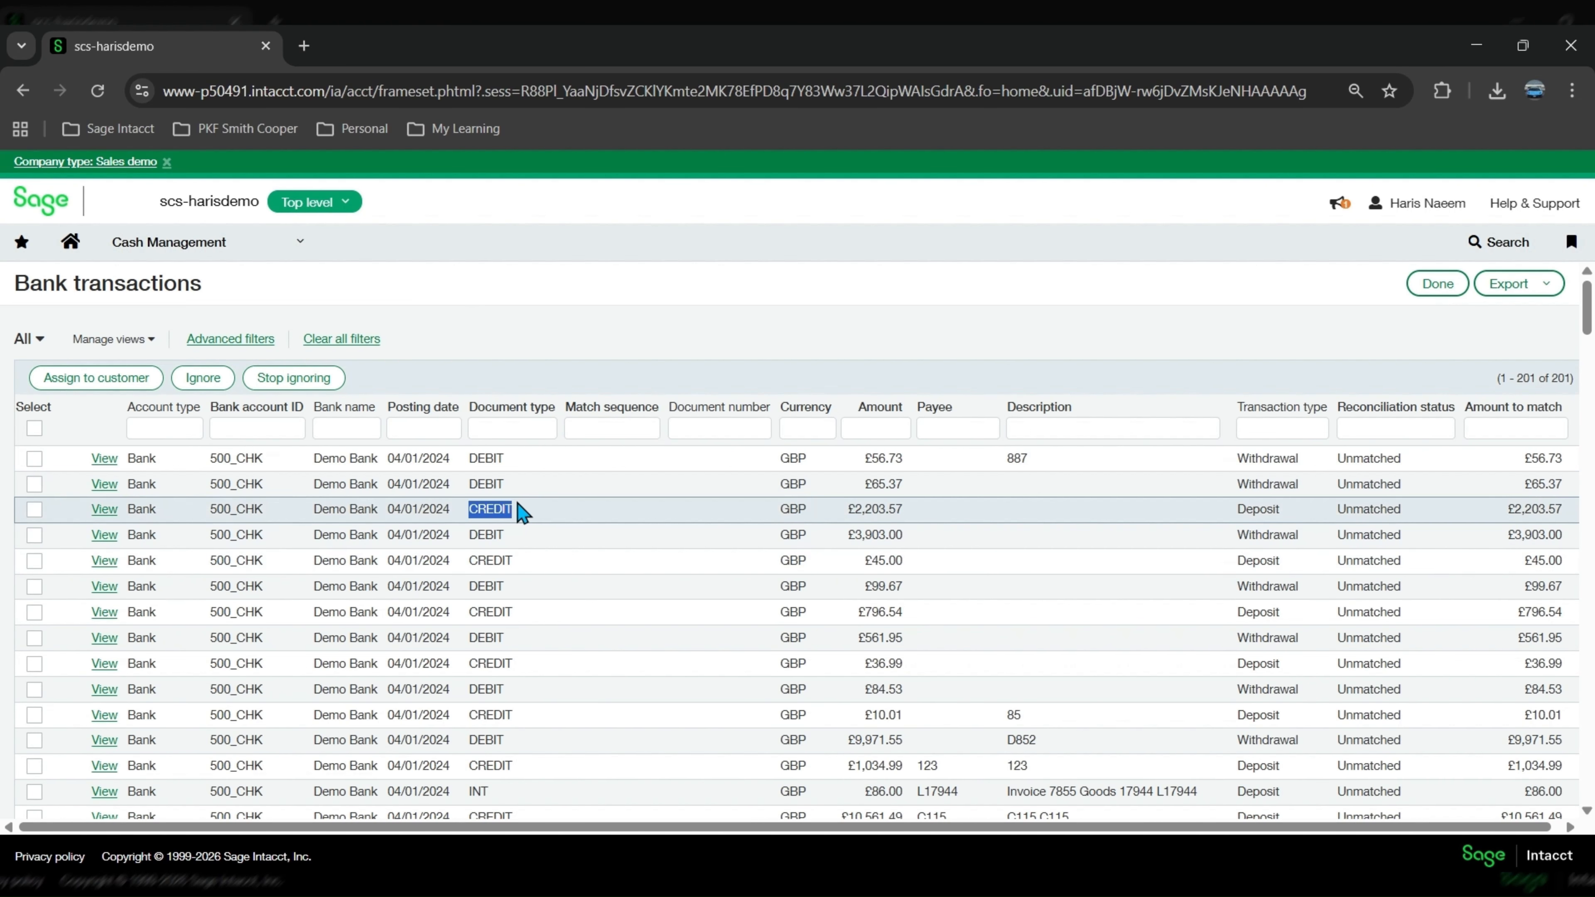
drag(1285, 509, 1199, 516)
click(104, 520)
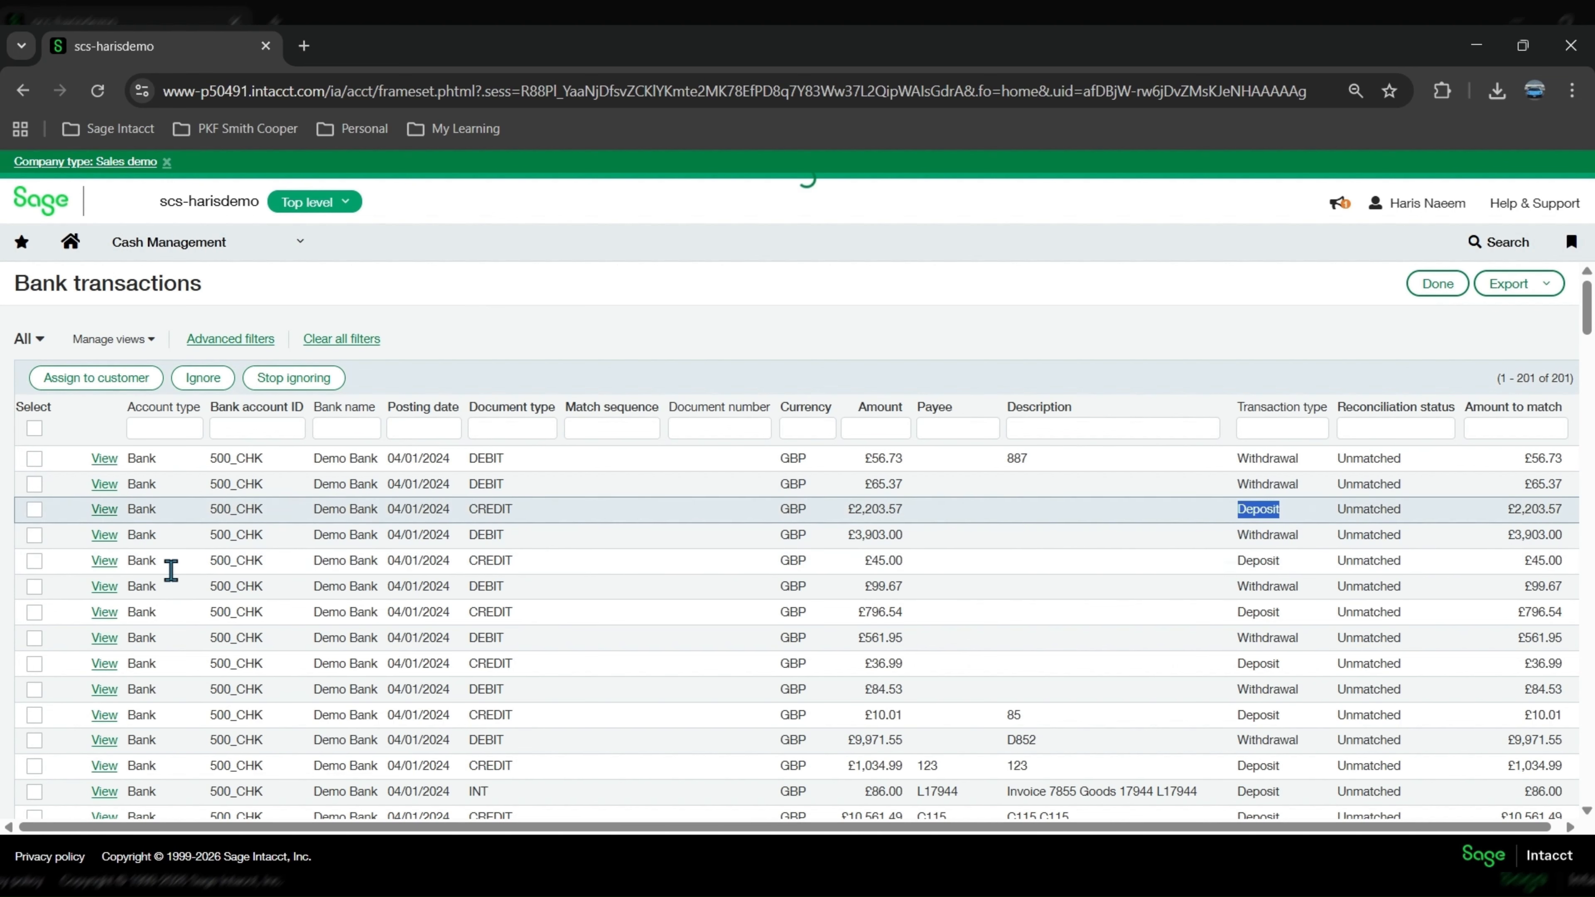
scroll(562, 625, down, 2)
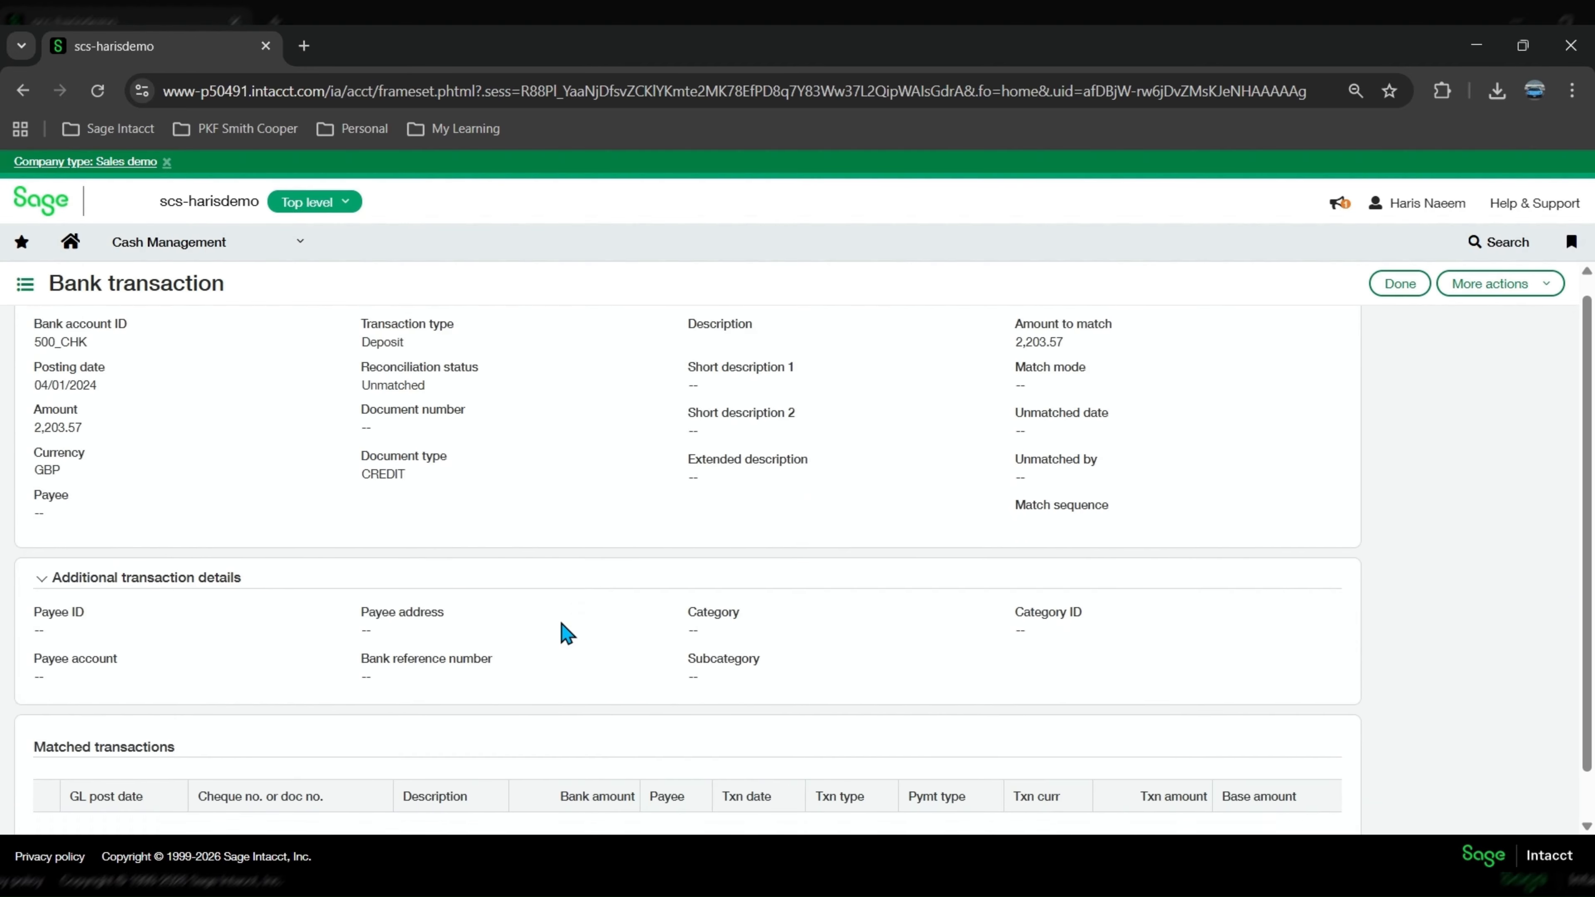
scroll(584, 631, up, 2)
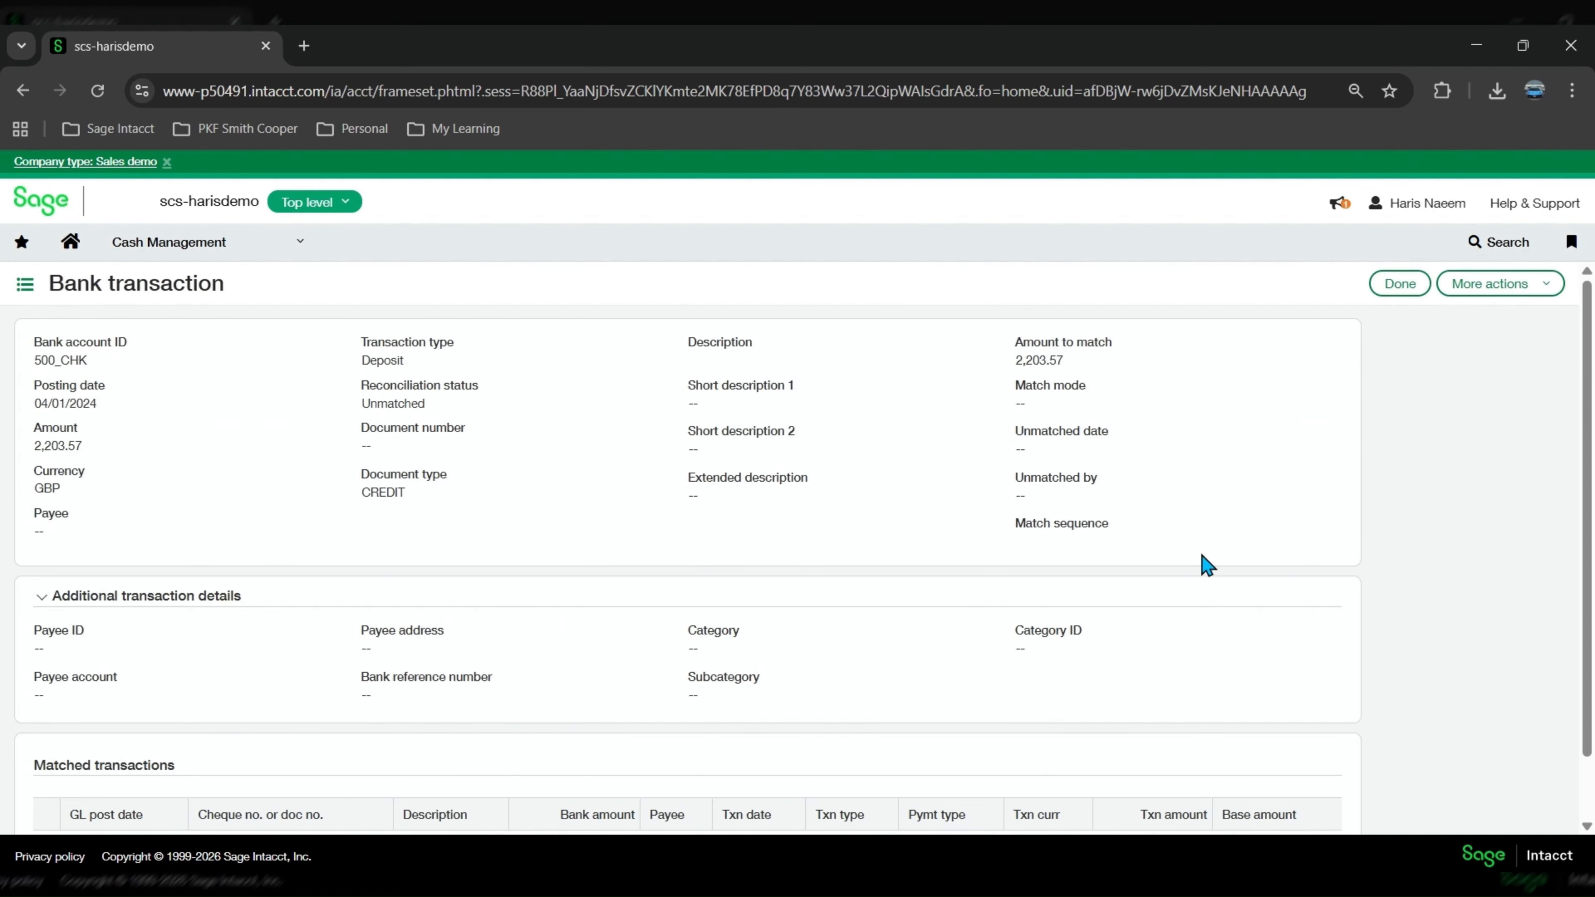
Start receiving a payment from this bank transaction with 10001--AB SQUARE as the customer
click(1486, 284)
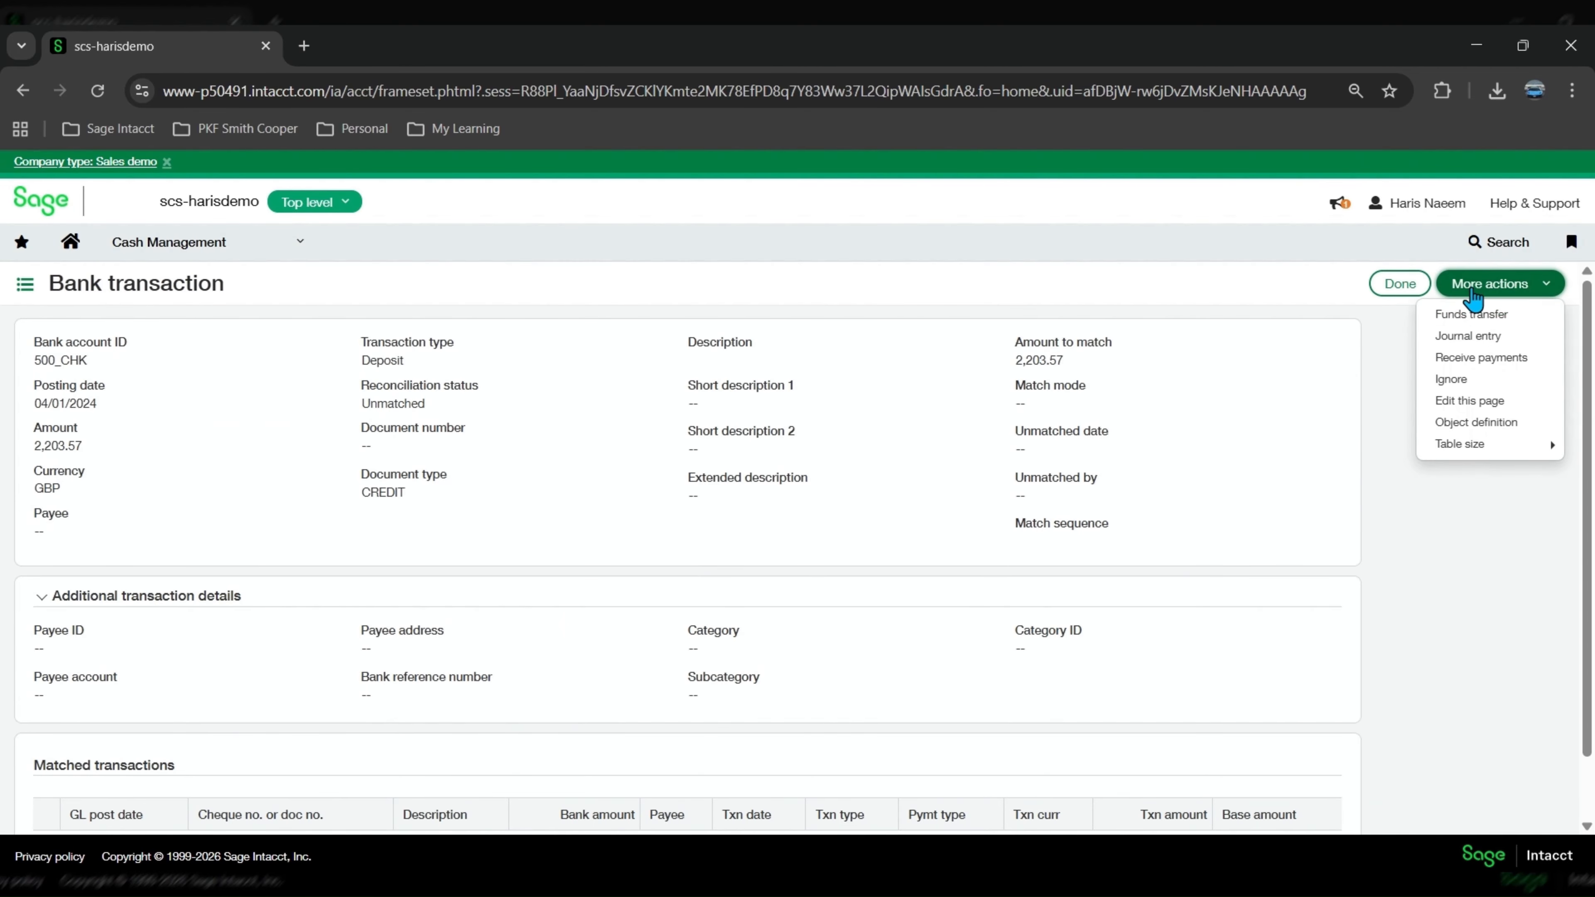
click(1487, 358)
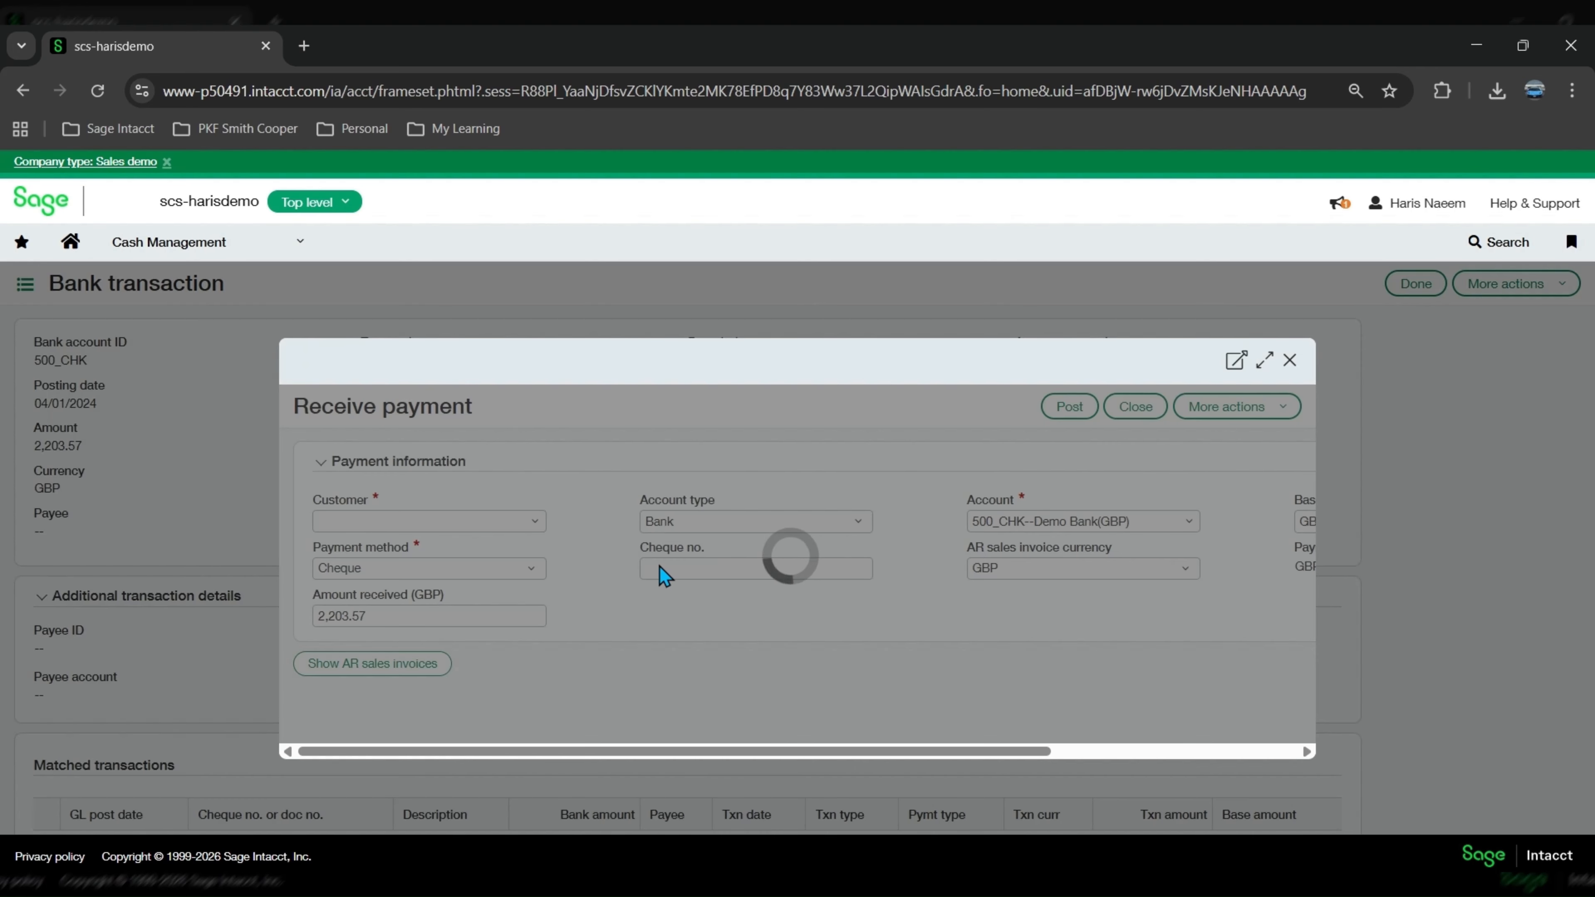
click(532, 523)
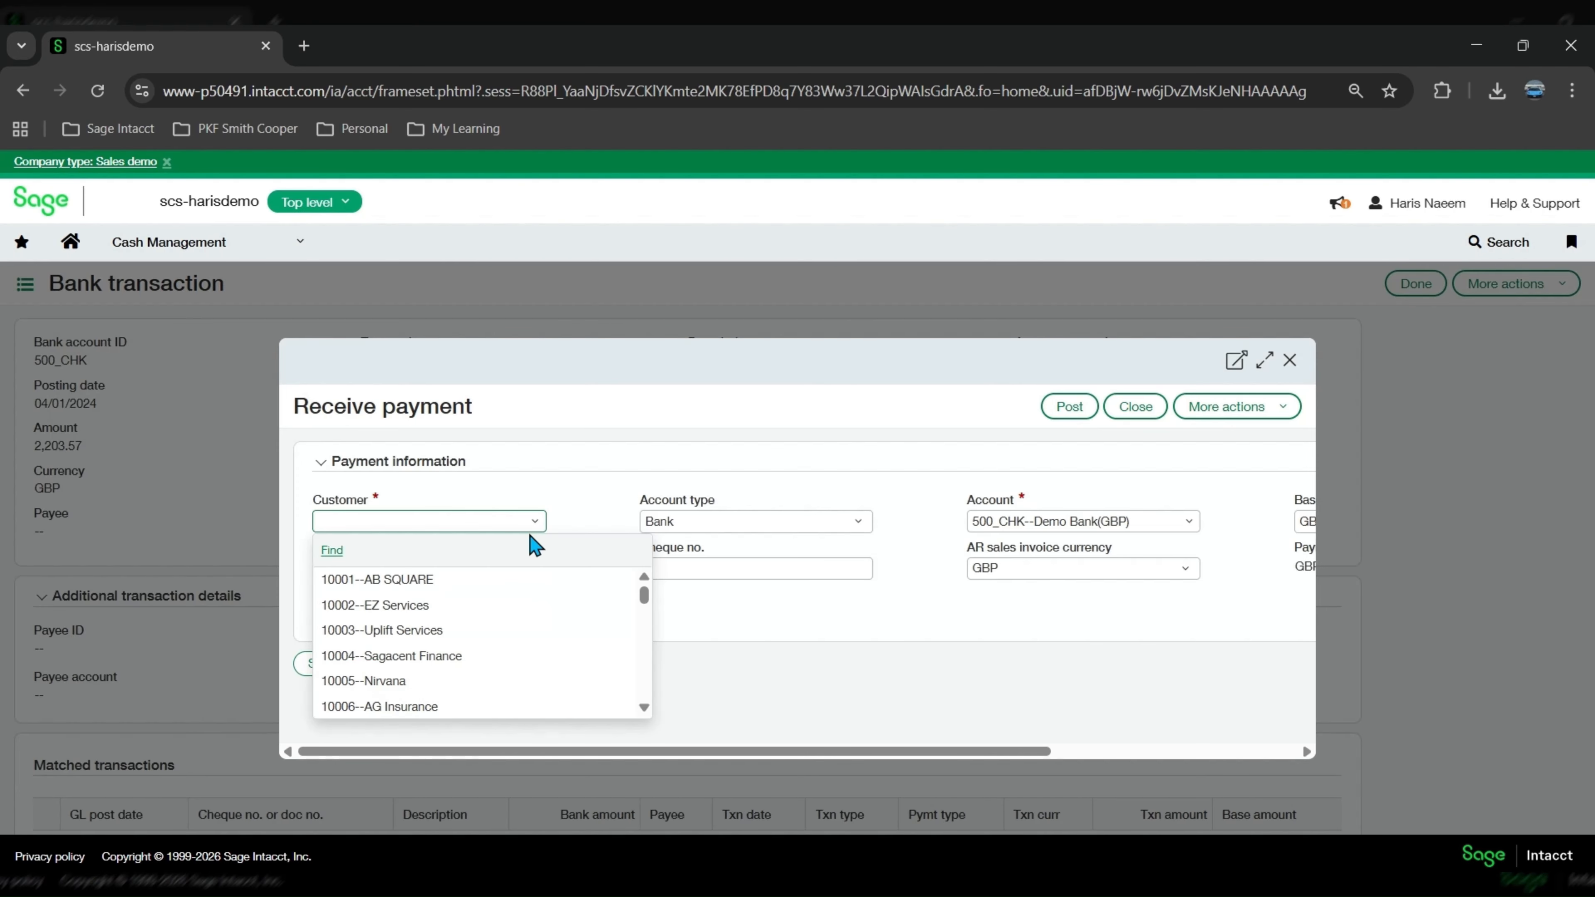
click(495, 571)
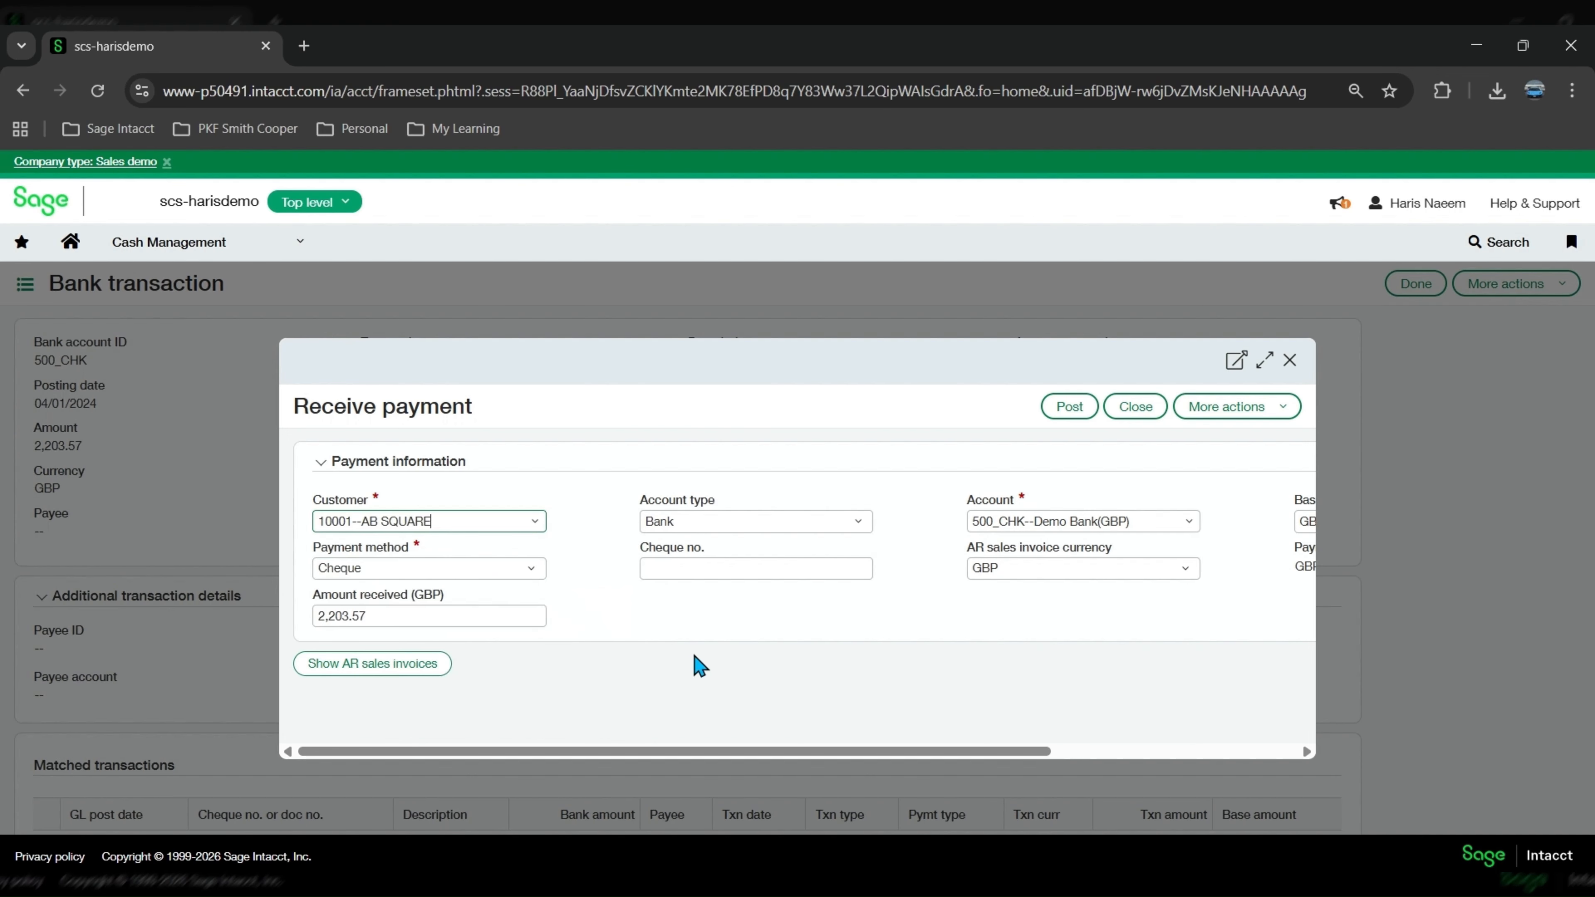
Close the payment entry without posting it and return to the bank transactions list
click(1291, 360)
click(1388, 302)
click(169, 242)
mouse_move(208, 396)
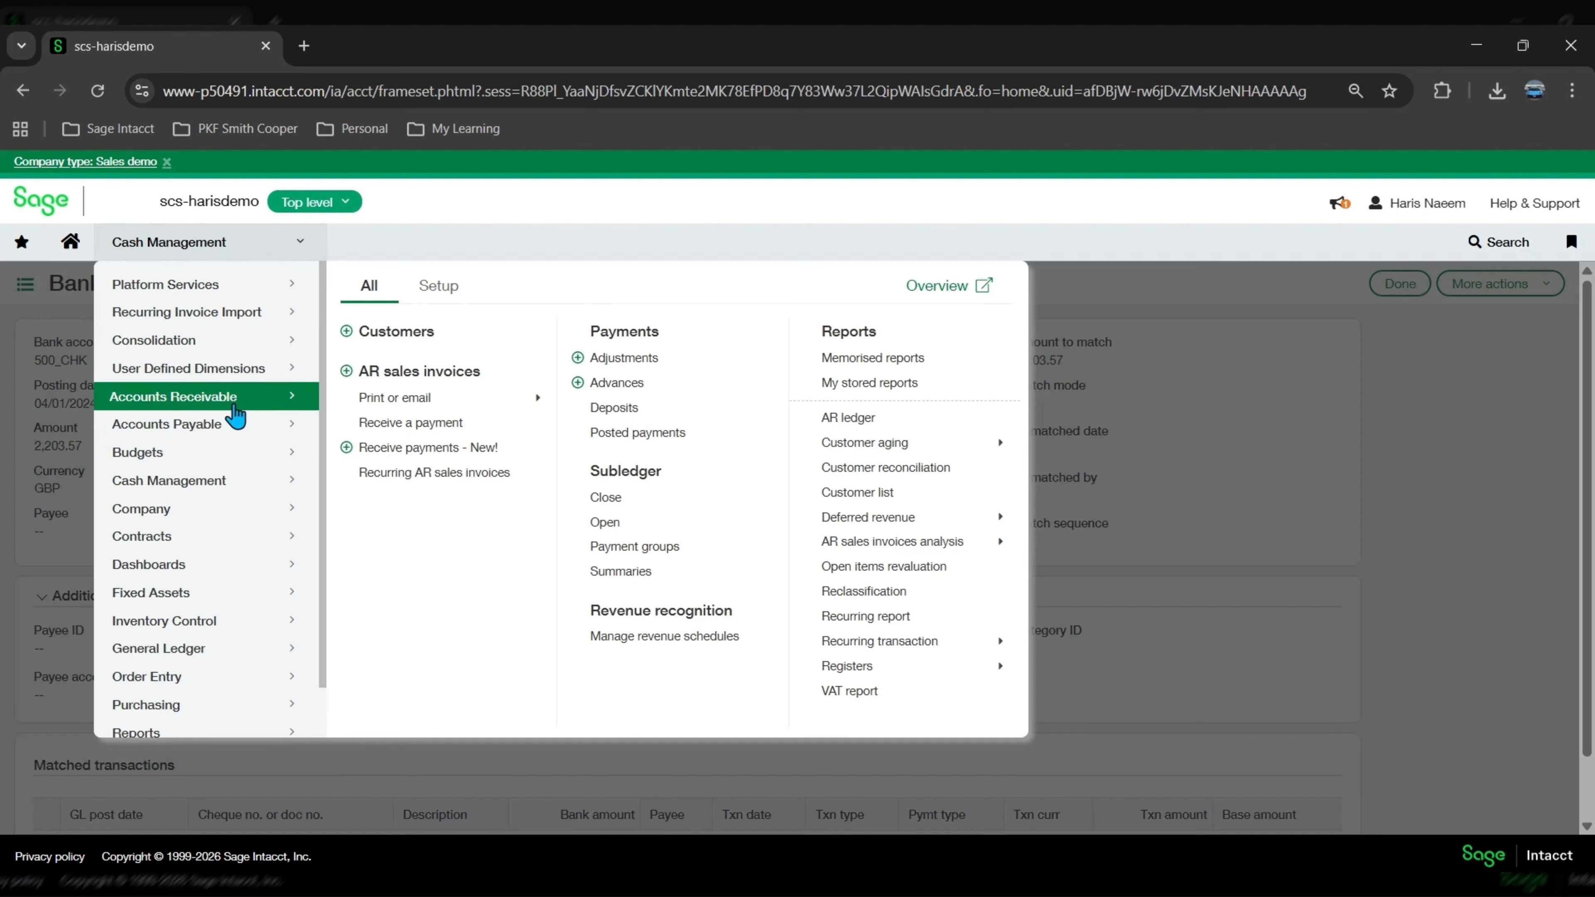
click(1178, 352)
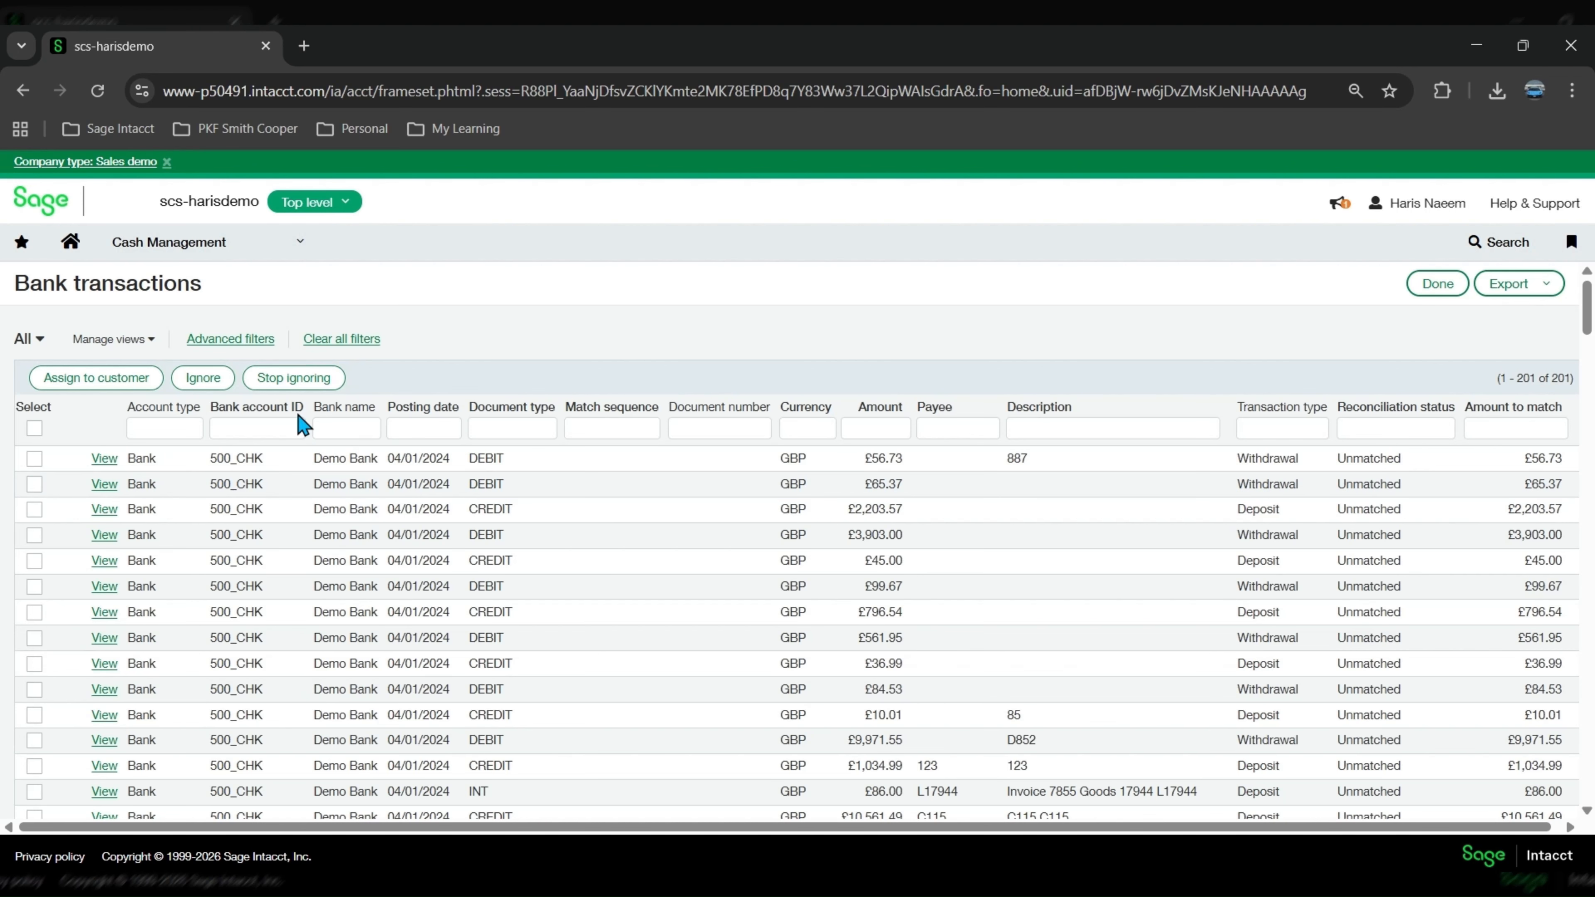
Open the Accounts Receivable configuration page from the module's setup options
click(213, 248)
mouse_move(215, 410)
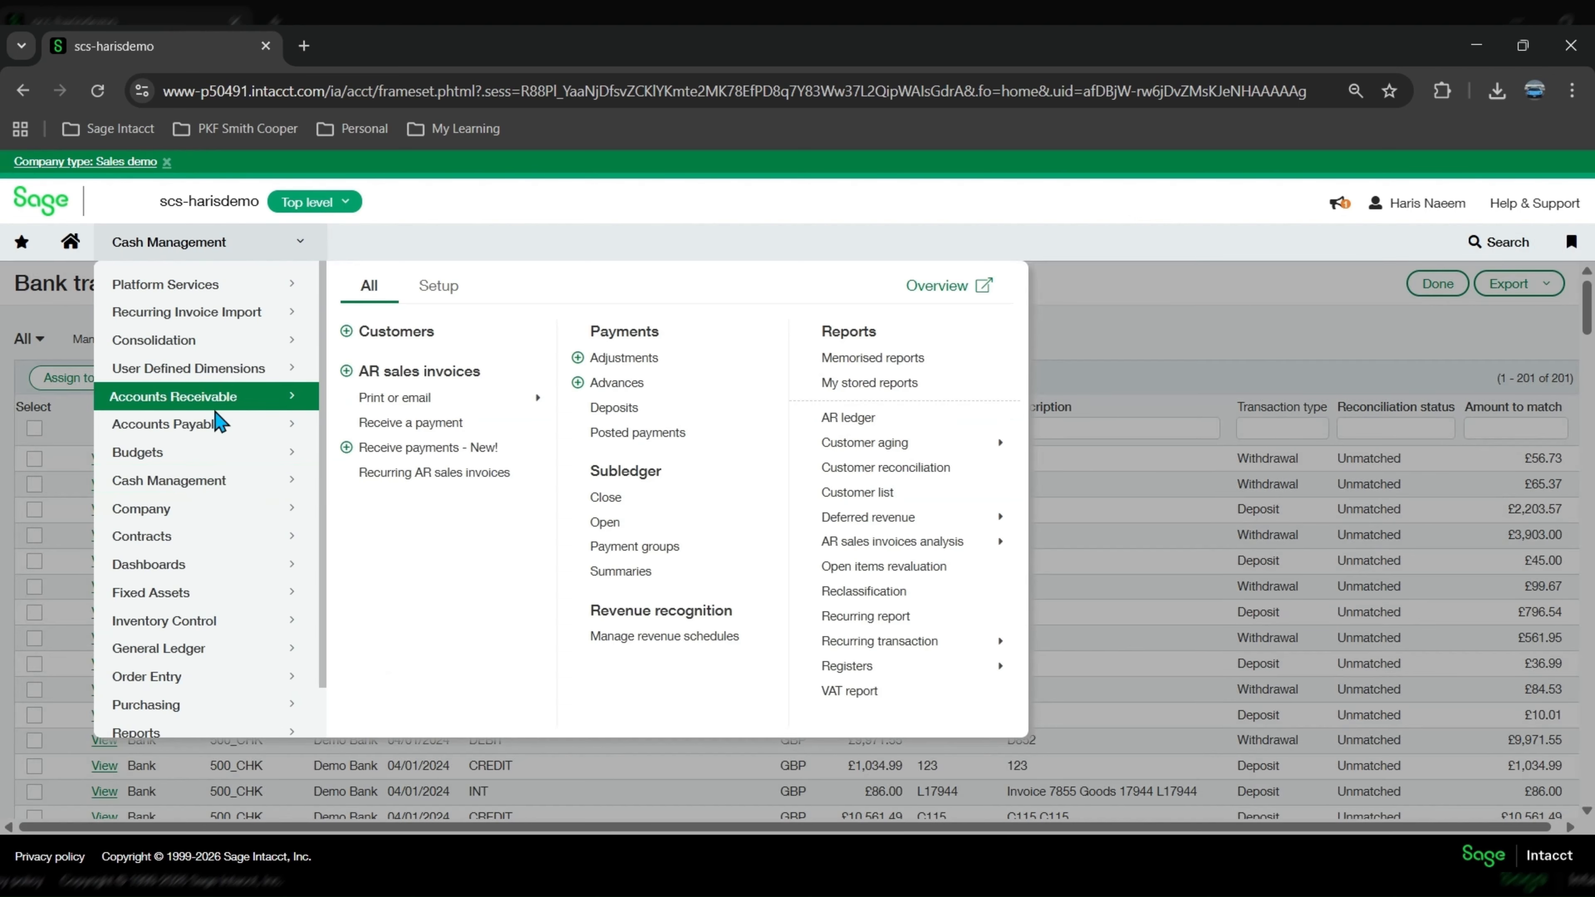
click(433, 292)
click(427, 330)
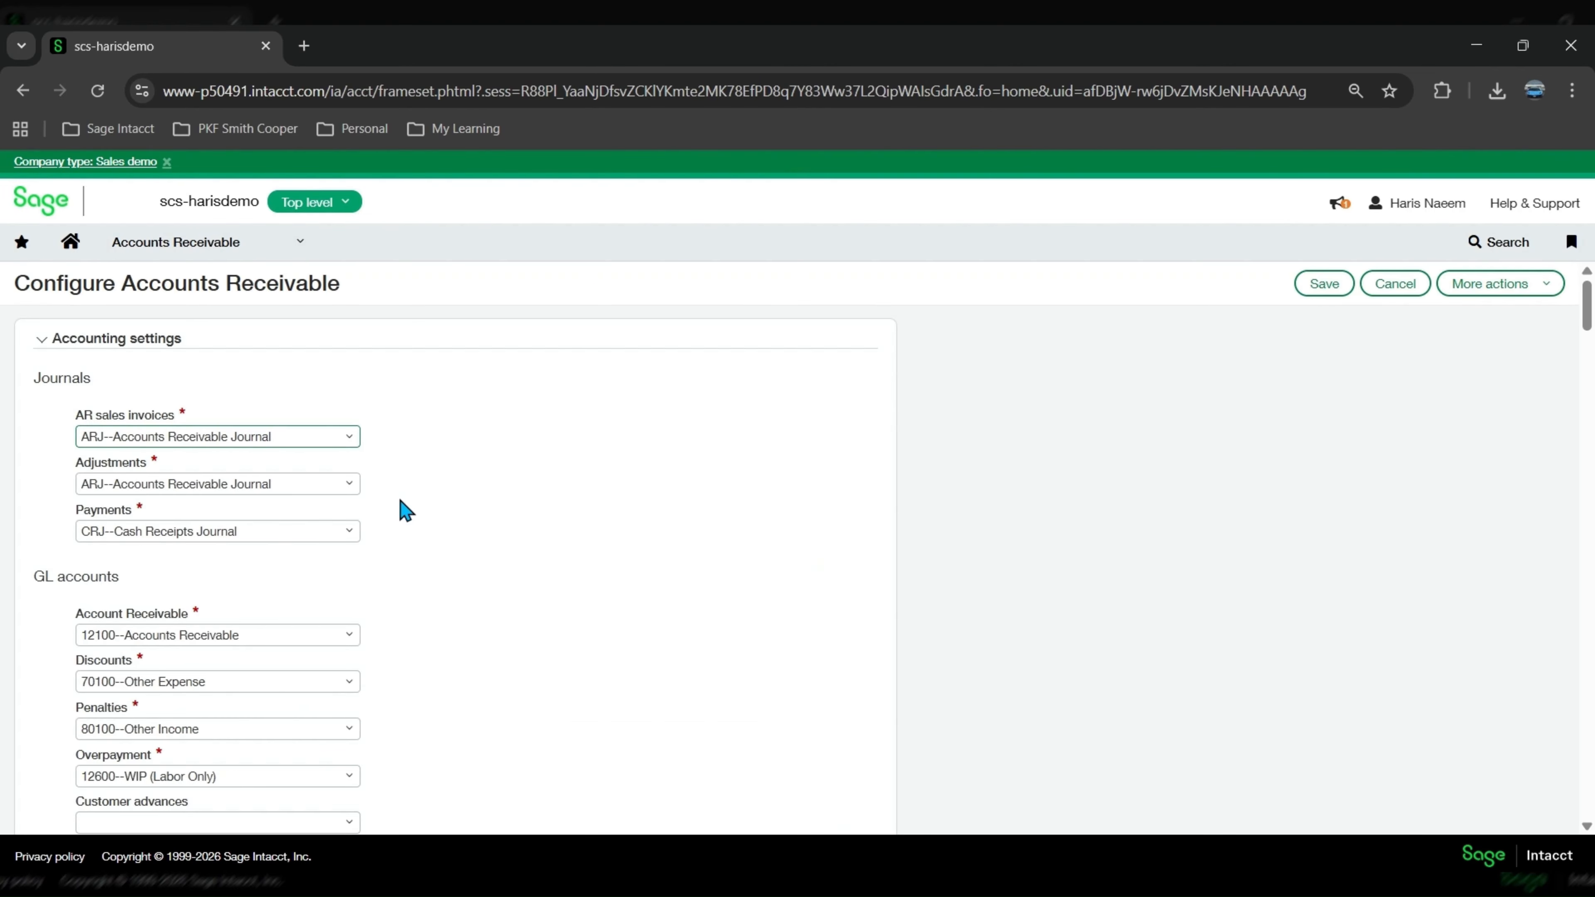
Enable single payments for multiple customers in the Accounts Receivable configuration
scroll(402, 515, down, 10)
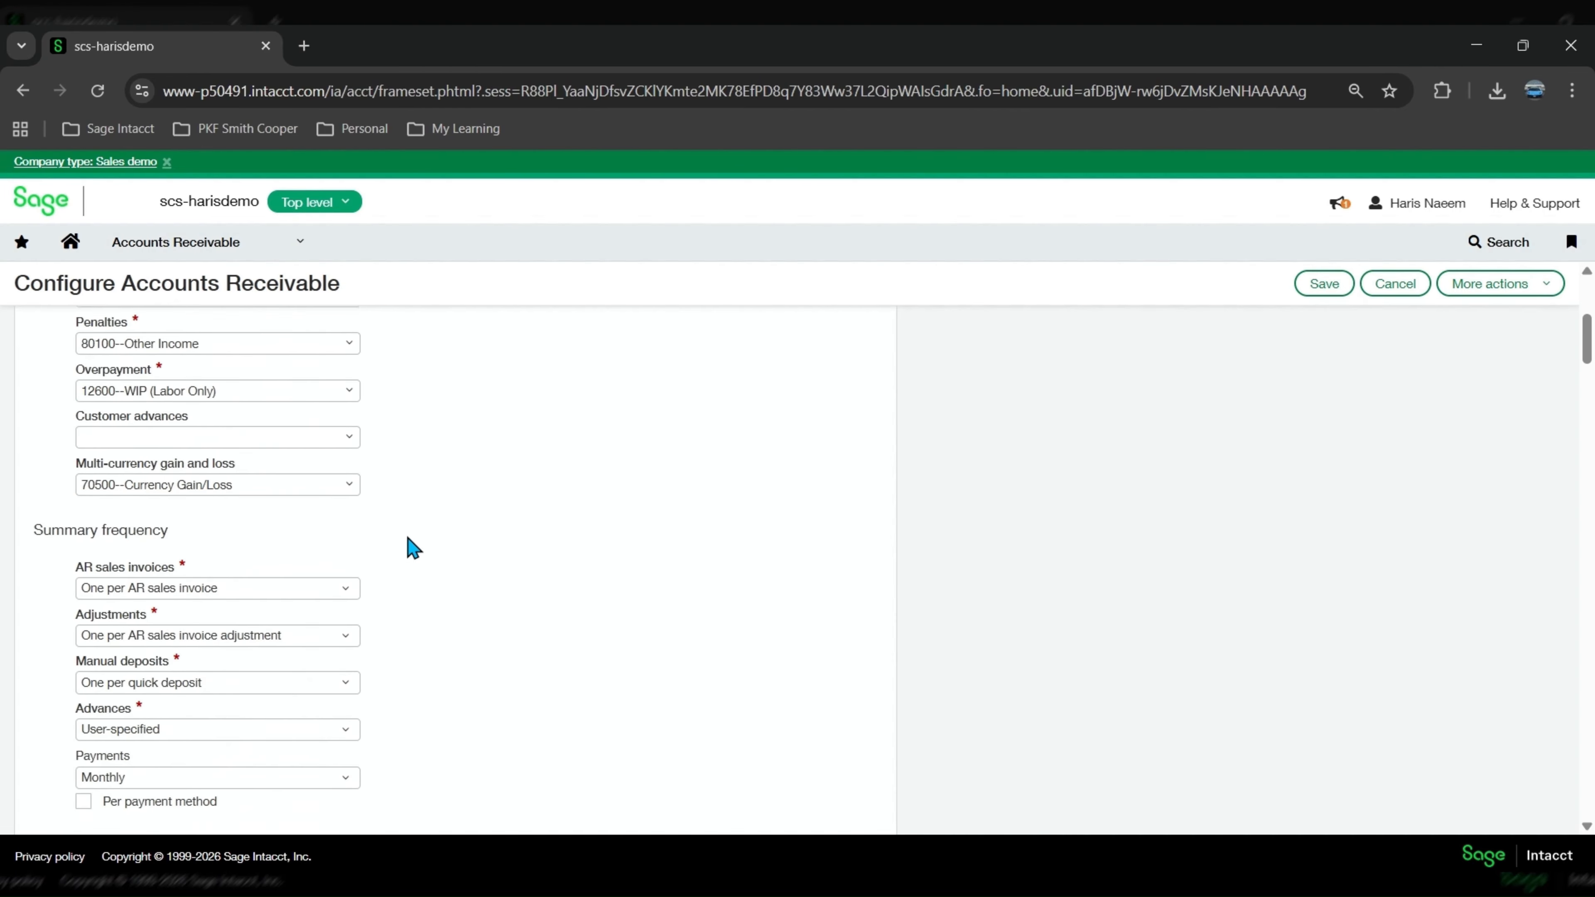
scroll(407, 540, down, 15)
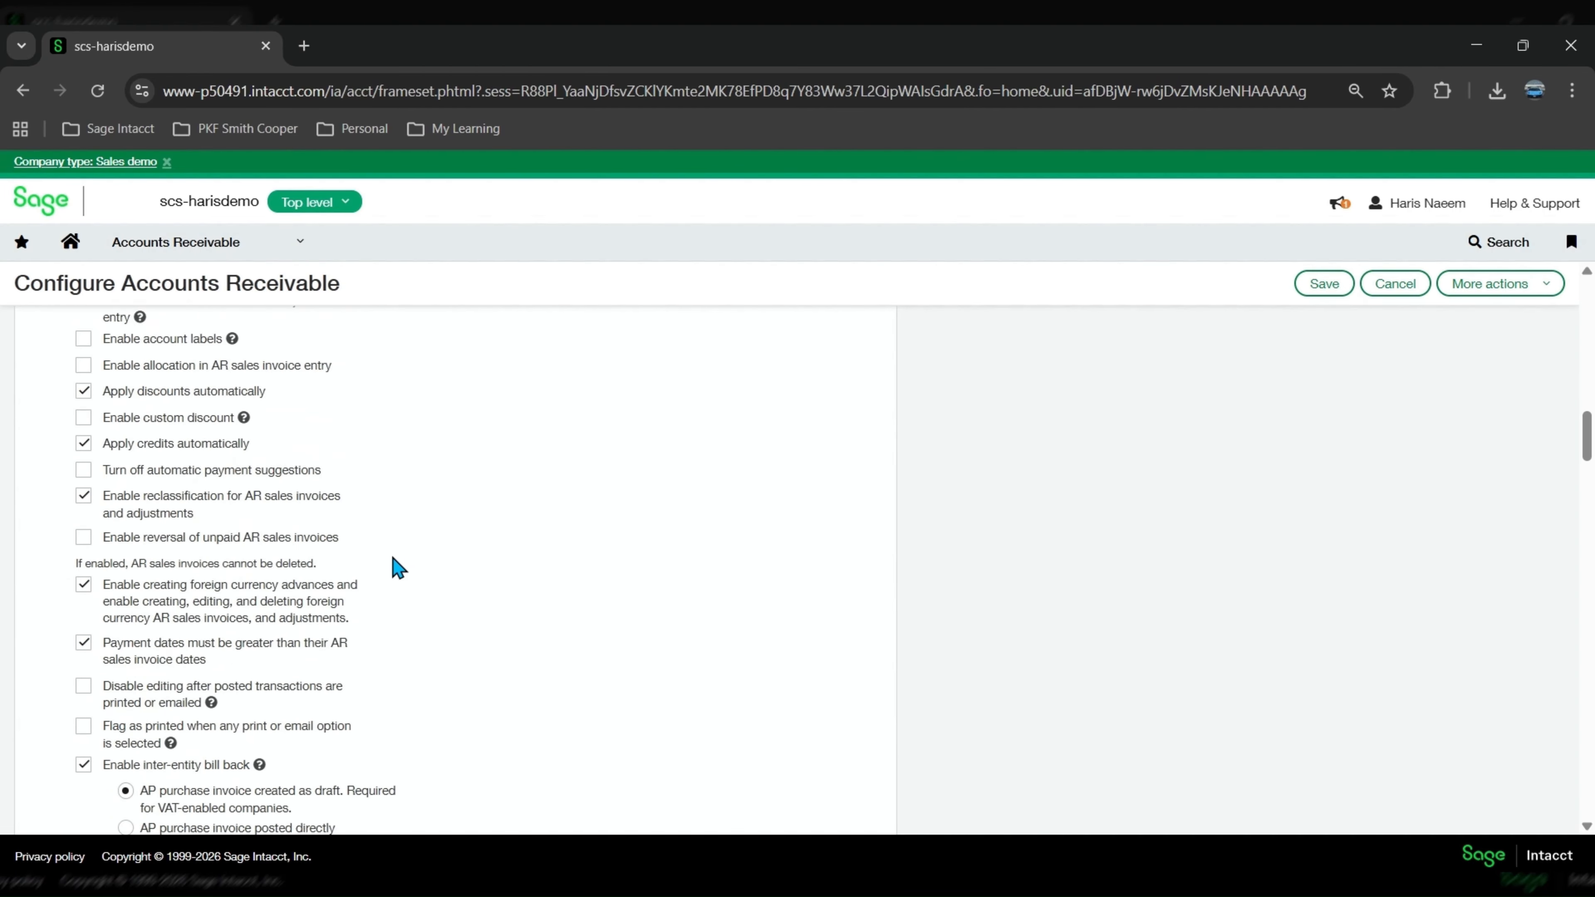
scroll(392, 565, down, 5)
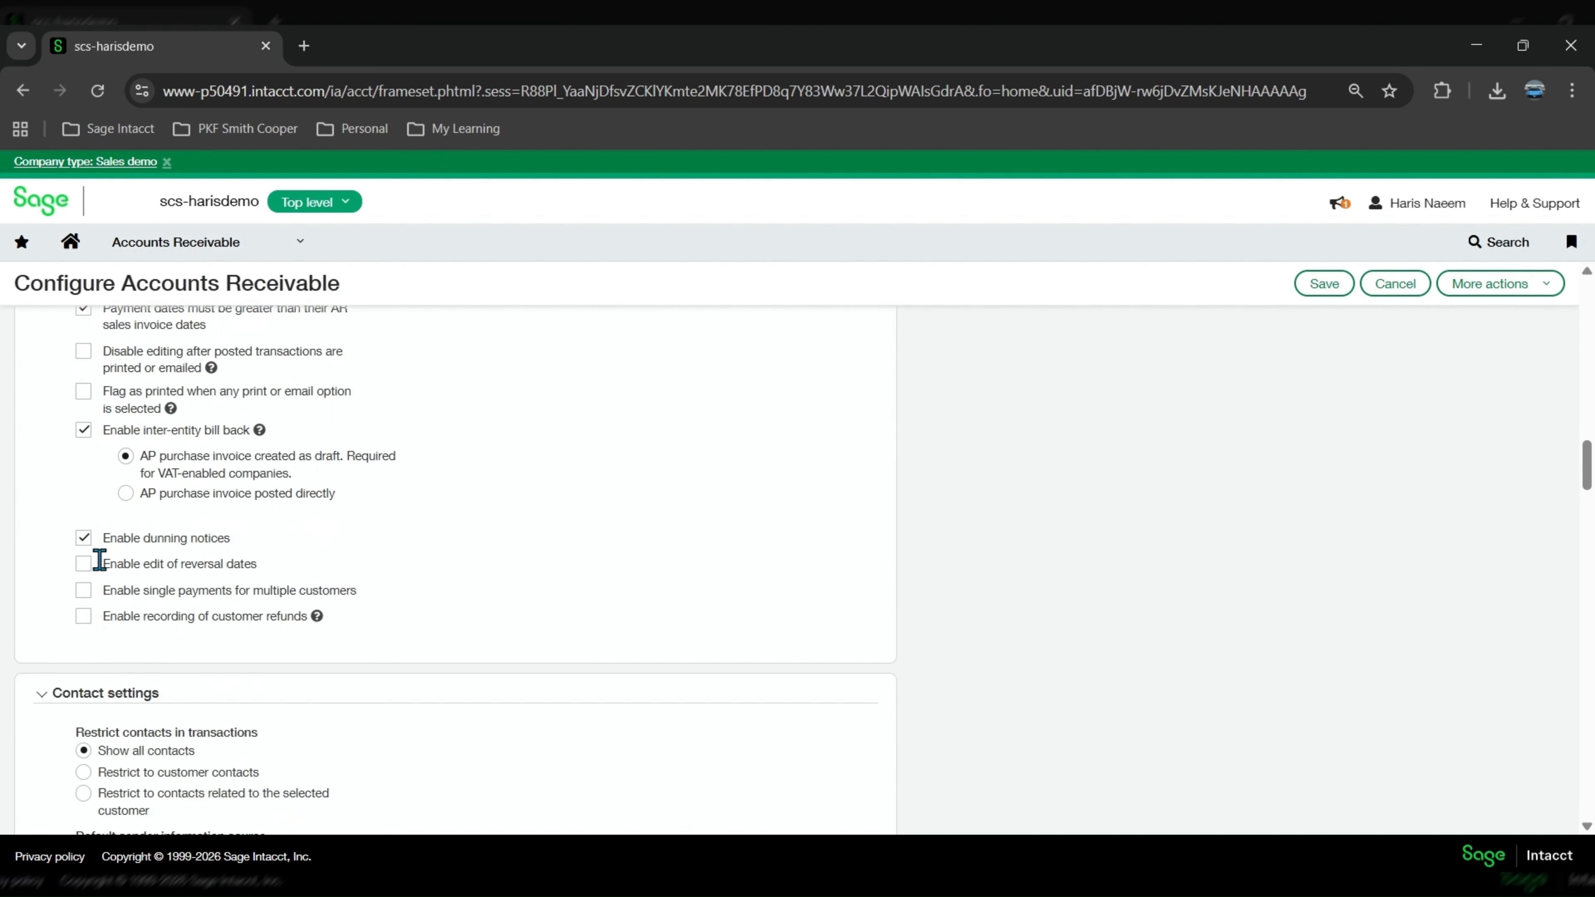
drag(106, 590, 375, 602)
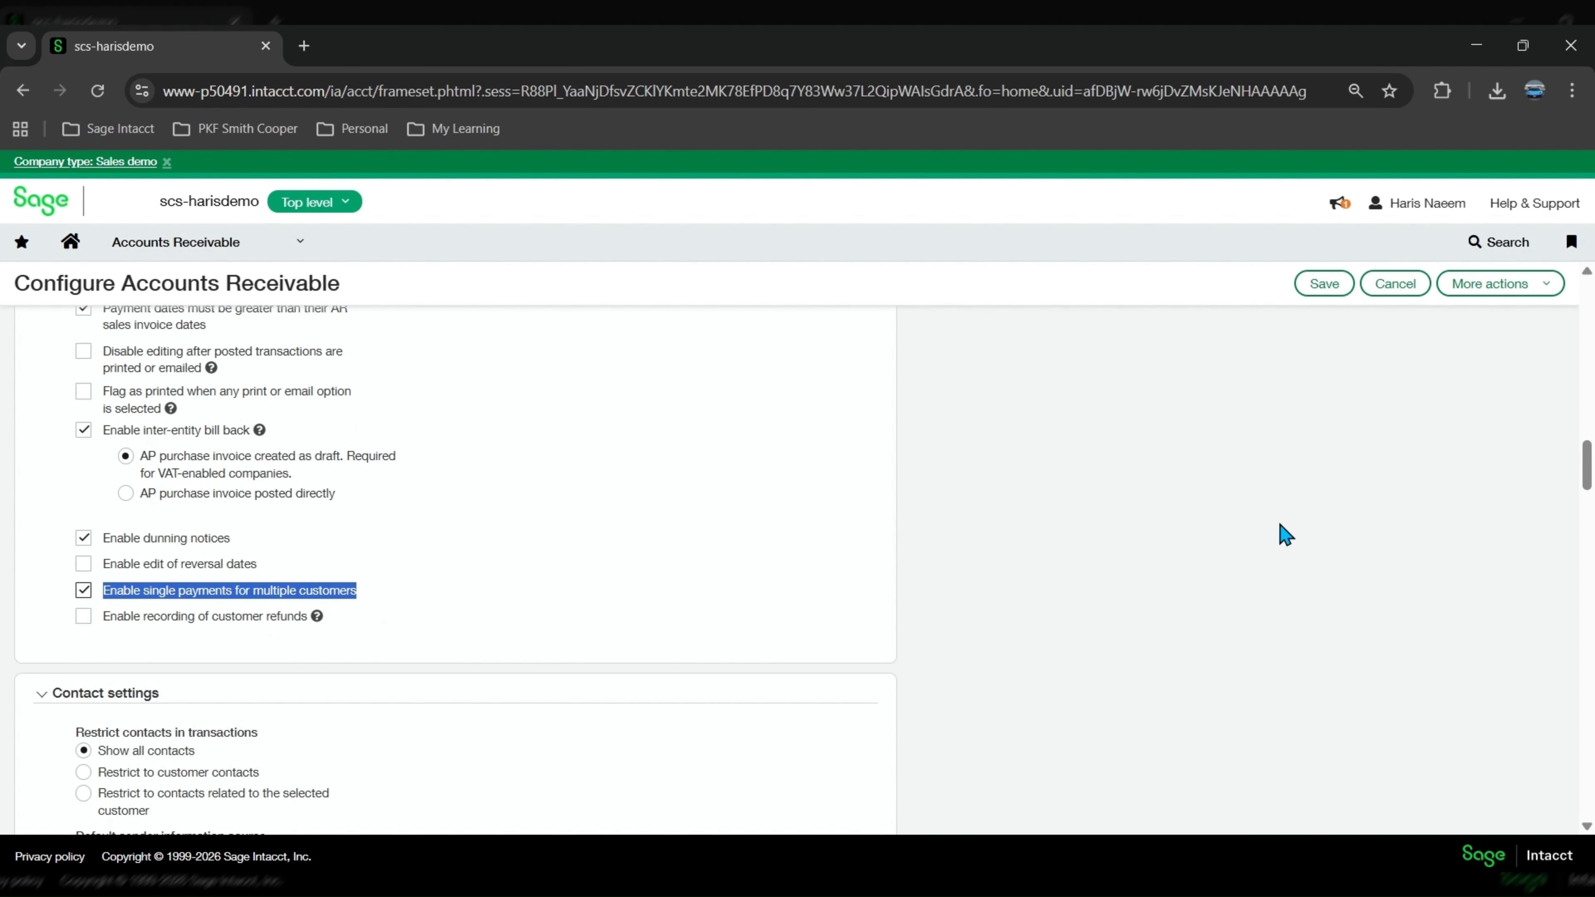
Create a new document sequence for the Payments setting under Document sequencing, with Payments as its sequence ID and name
drag(1585, 465, 1591, 598)
click(188, 596)
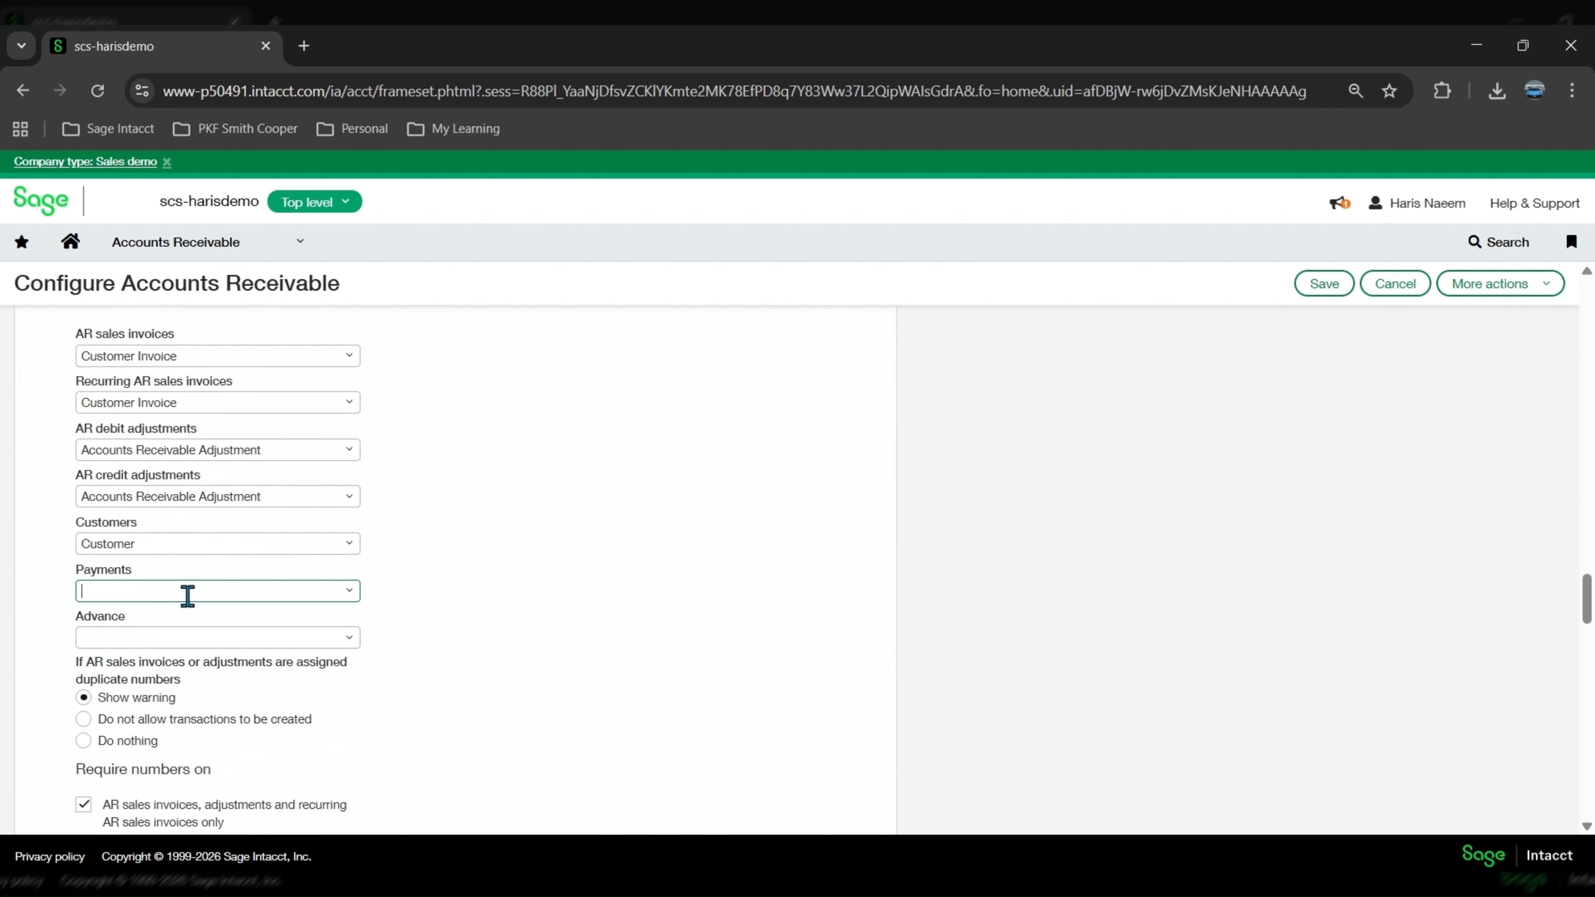
click(349, 594)
scroll(214, 452, down, 5)
click(94, 327)
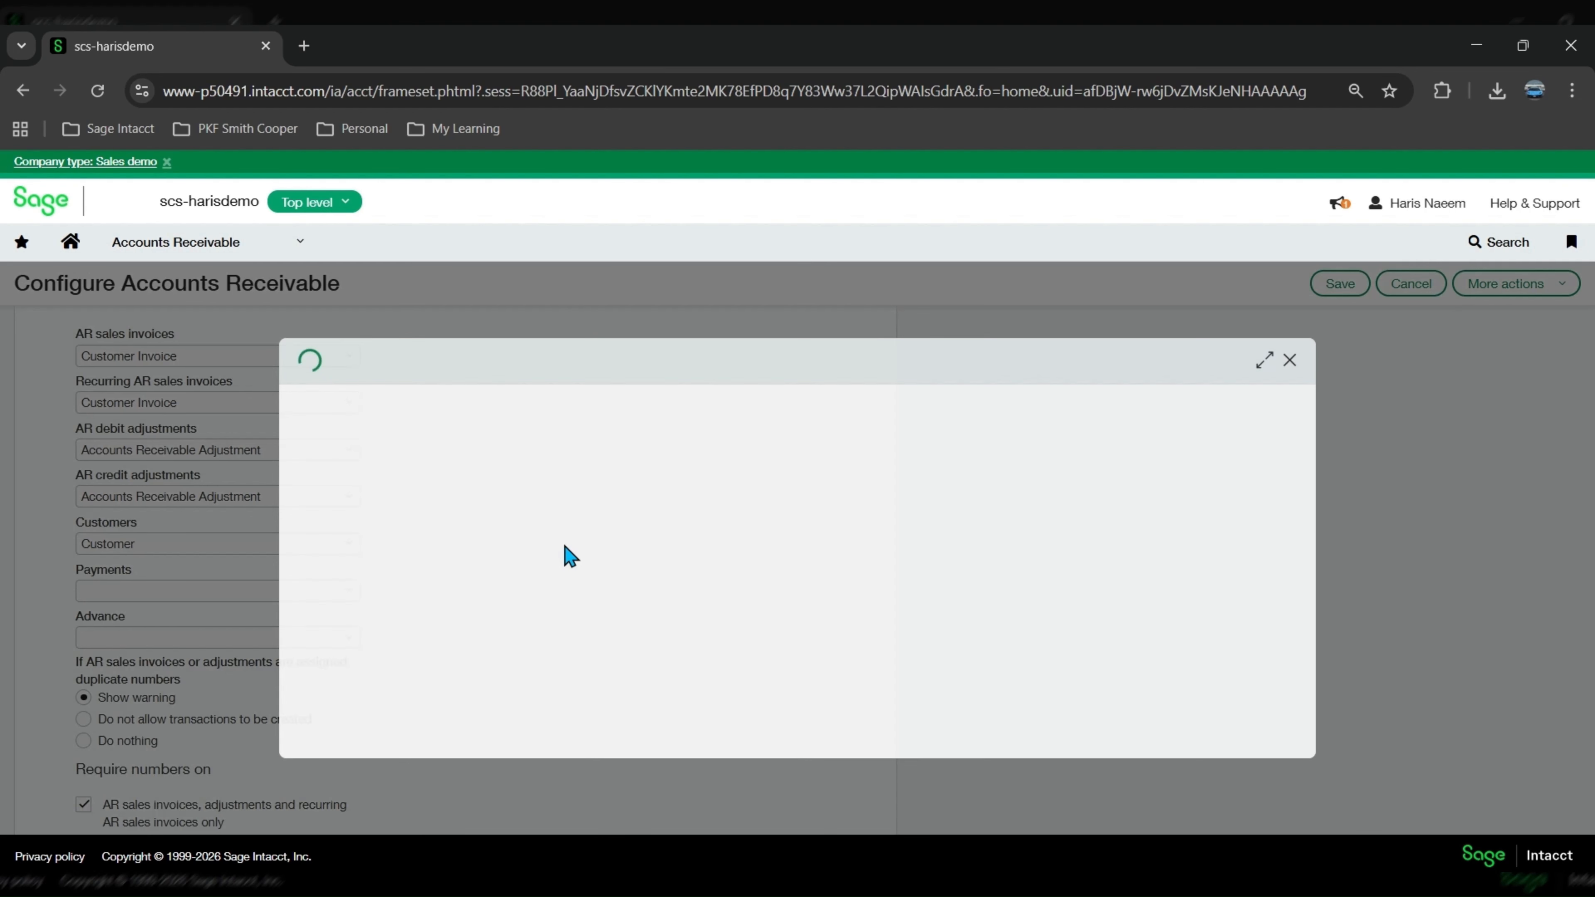
text(Pa)
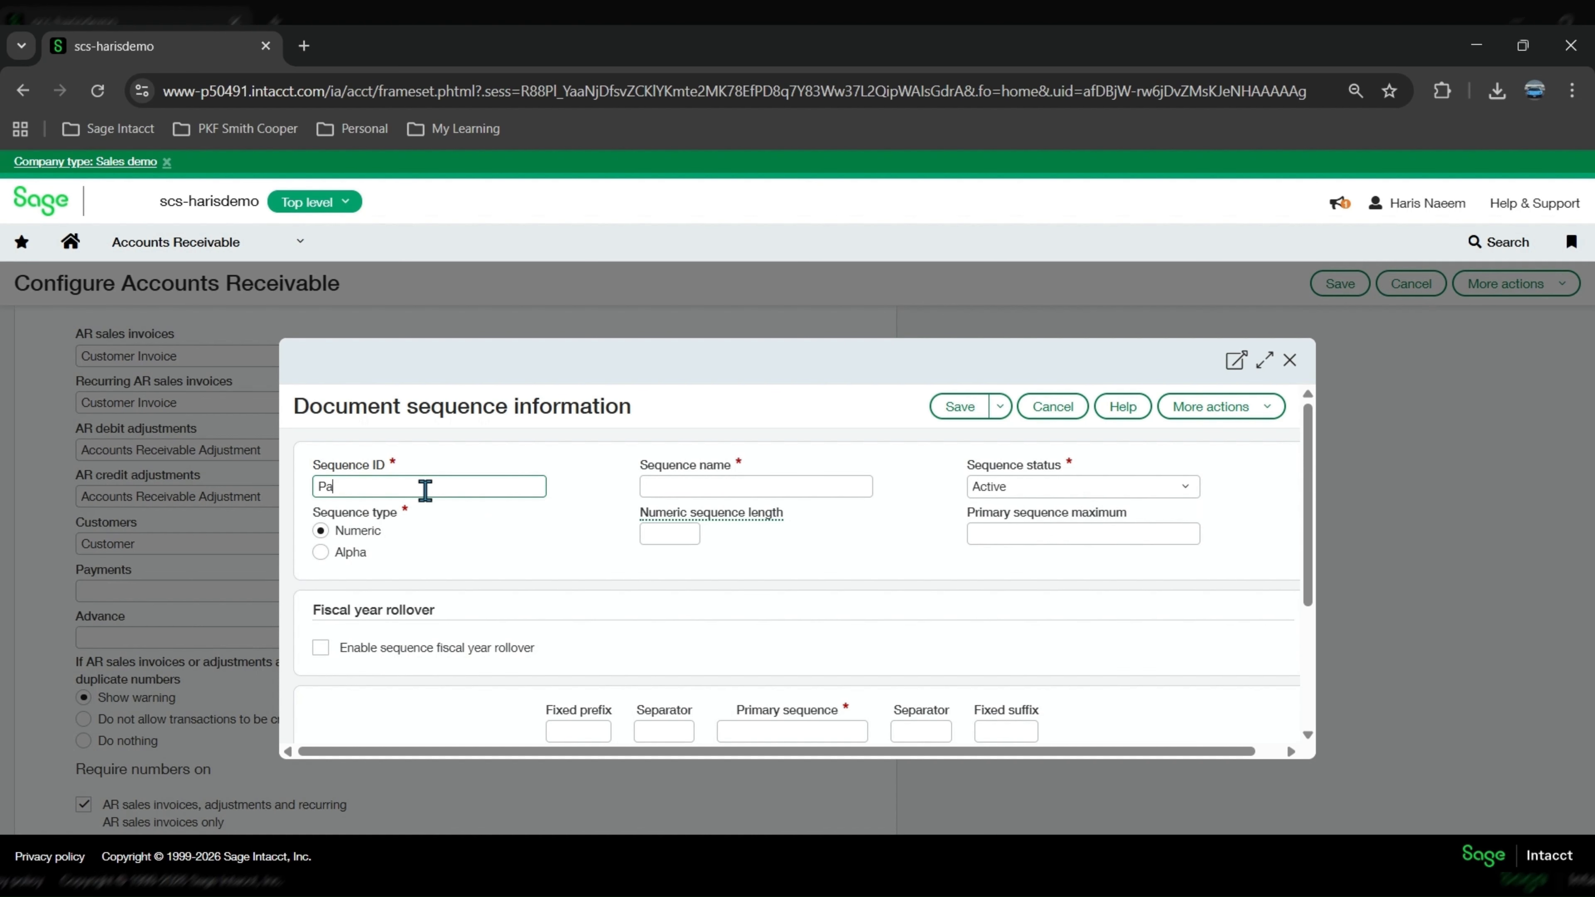
text(yments)
key(Tab)
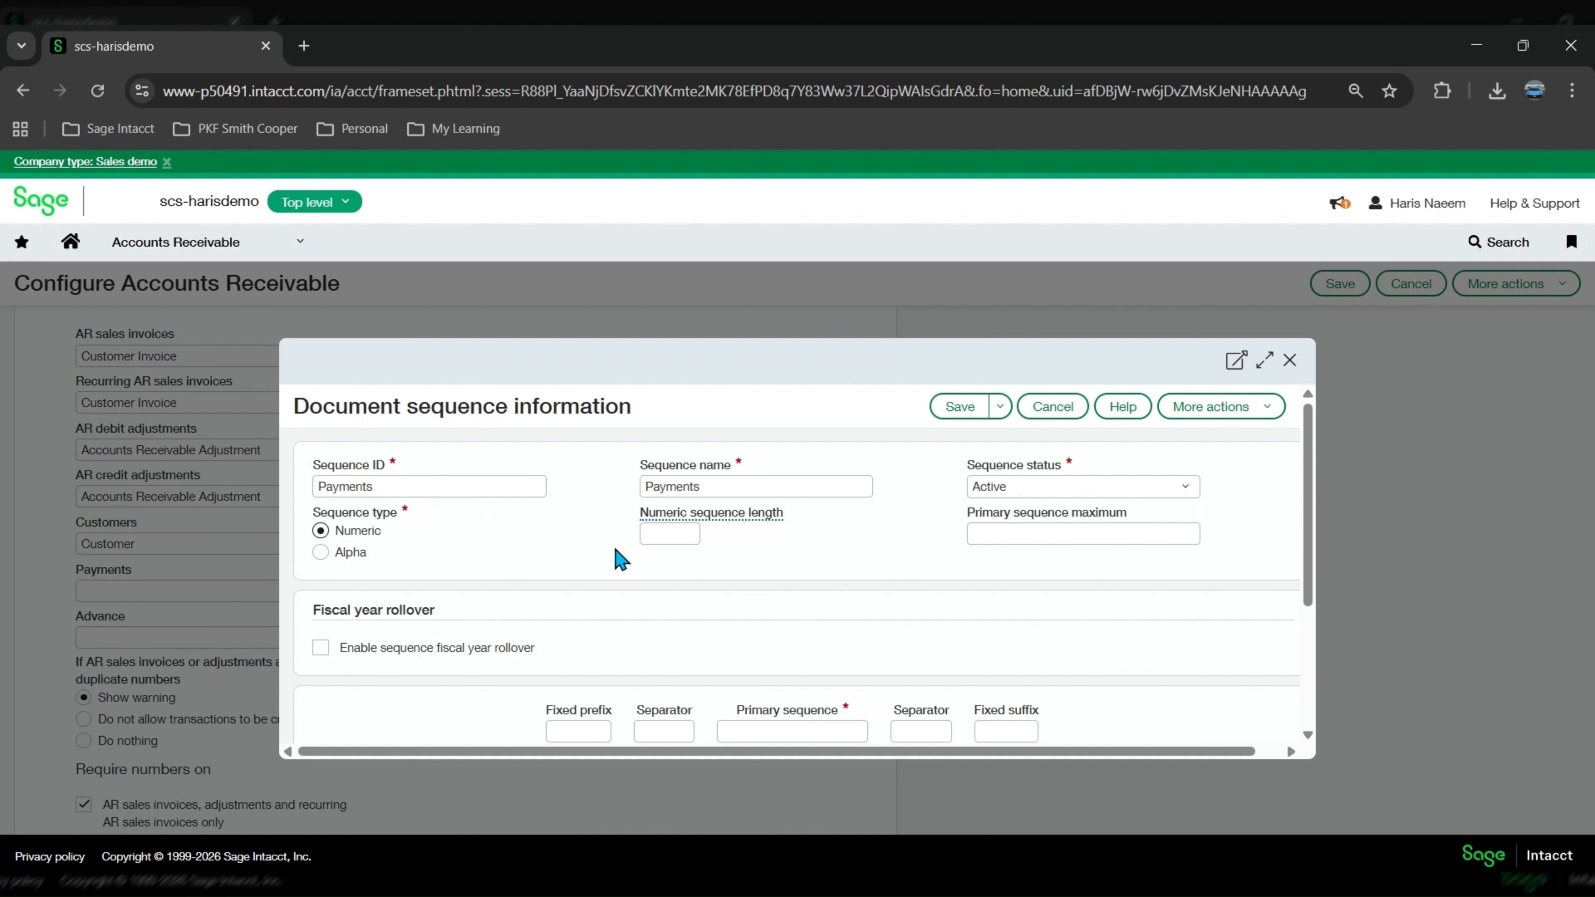
Give the sequence a numeric length of 5, fixed prefix PAY, separator "-" and primary sequence 1, and save it
scroll(657, 545, down, 1)
click(679, 465)
text(5)
click(584, 664)
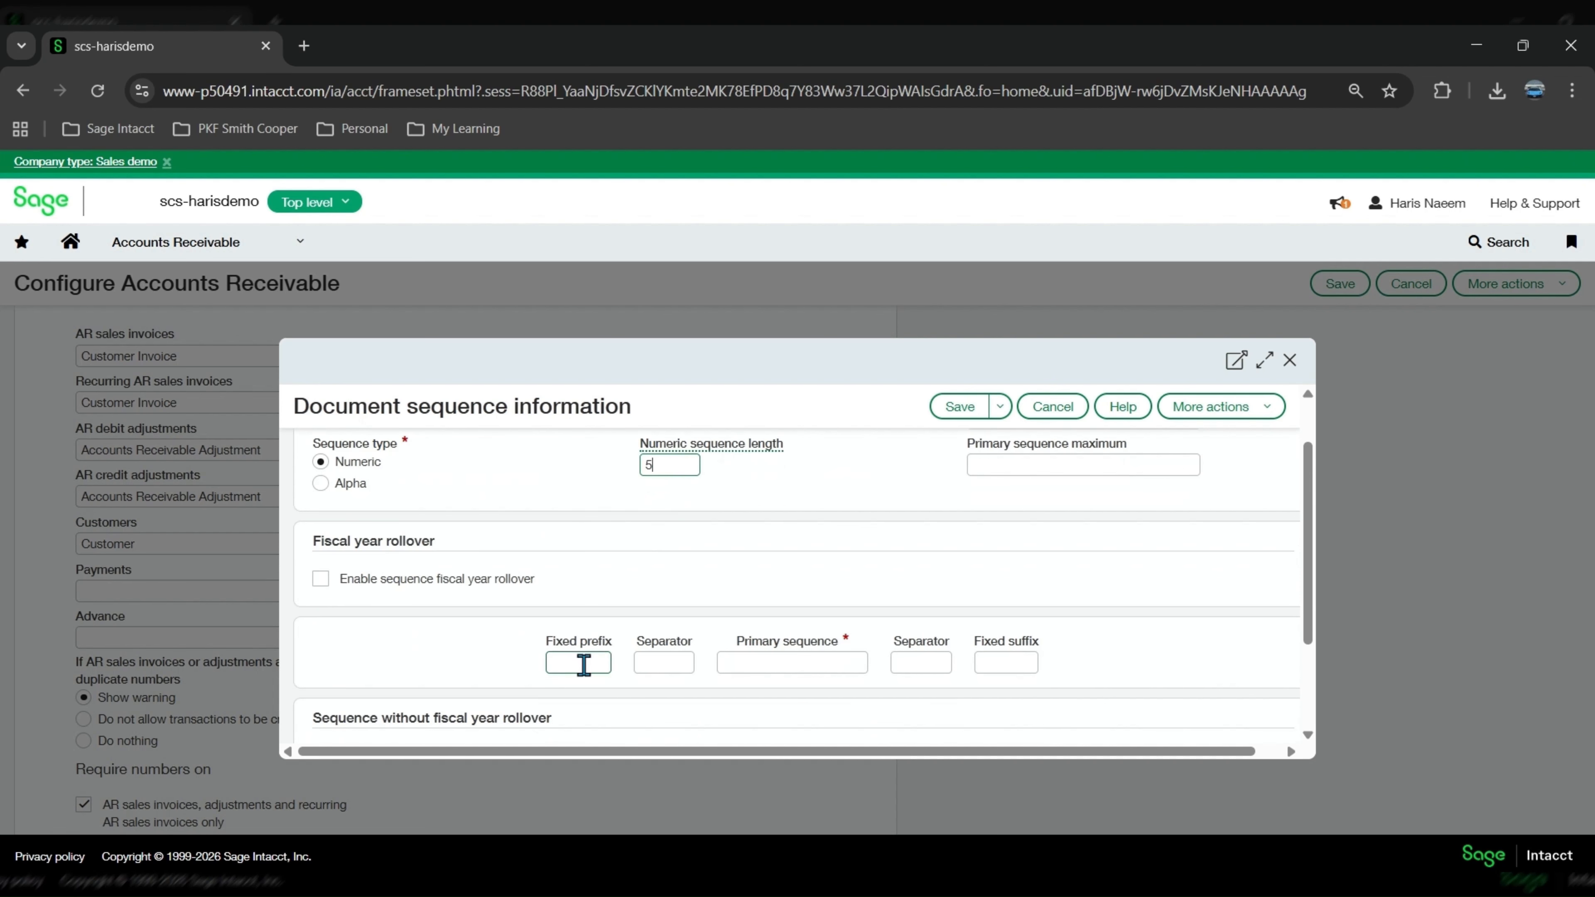
text(PAY)
key(Tab)
text(-)
key(Tab)
text(1)
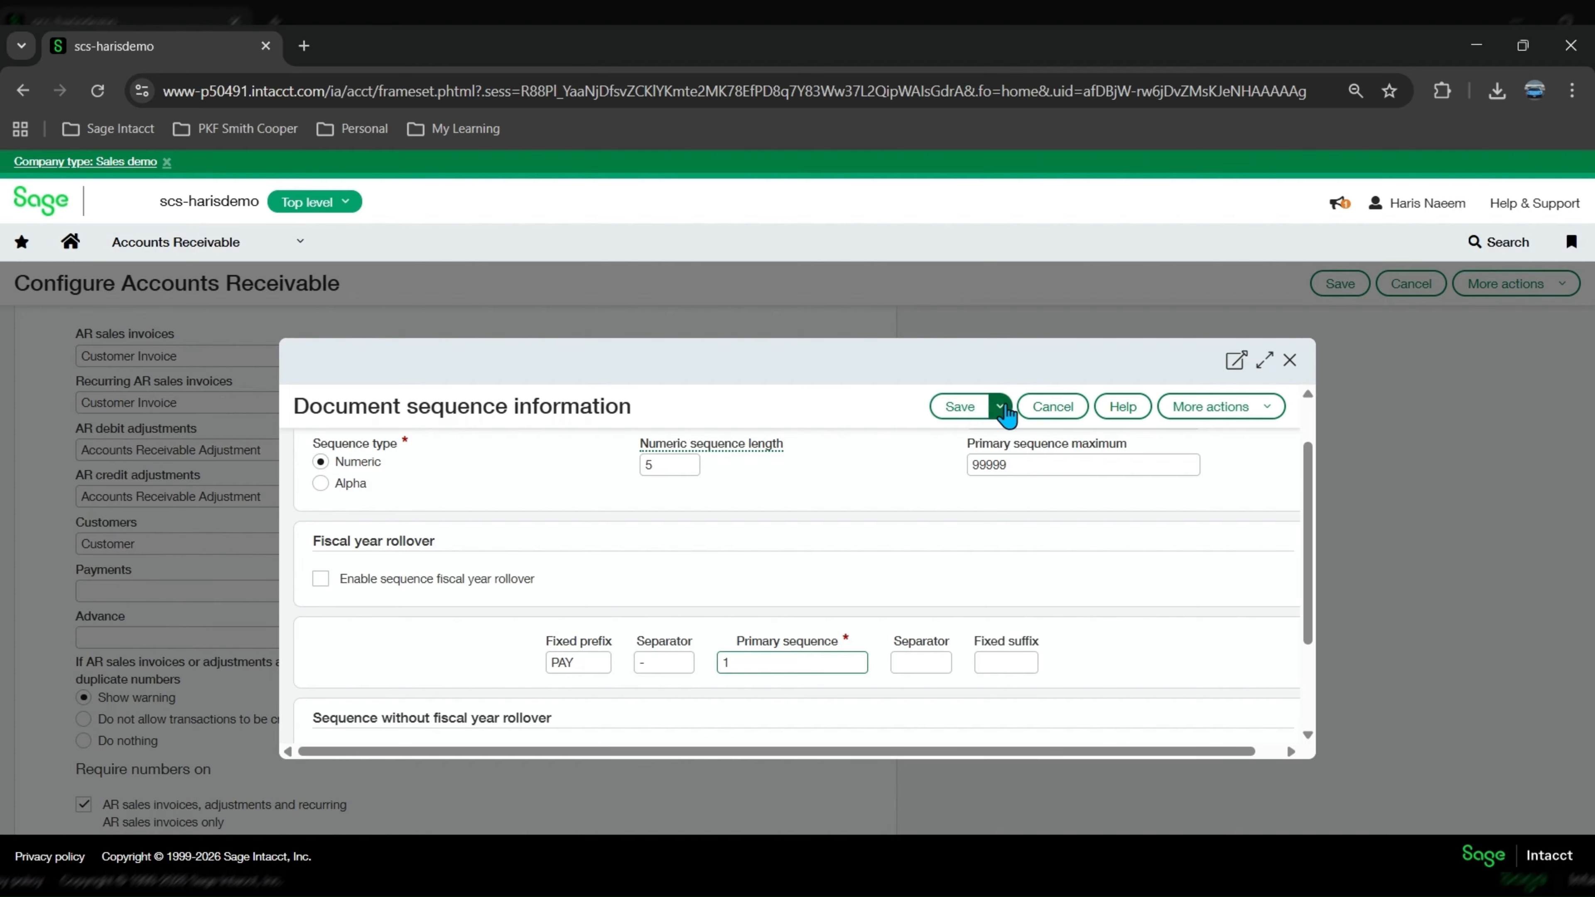
click(967, 407)
Review the document sequencing assignments and save the Accounts Receivable configuration
scroll(715, 673, up, 3)
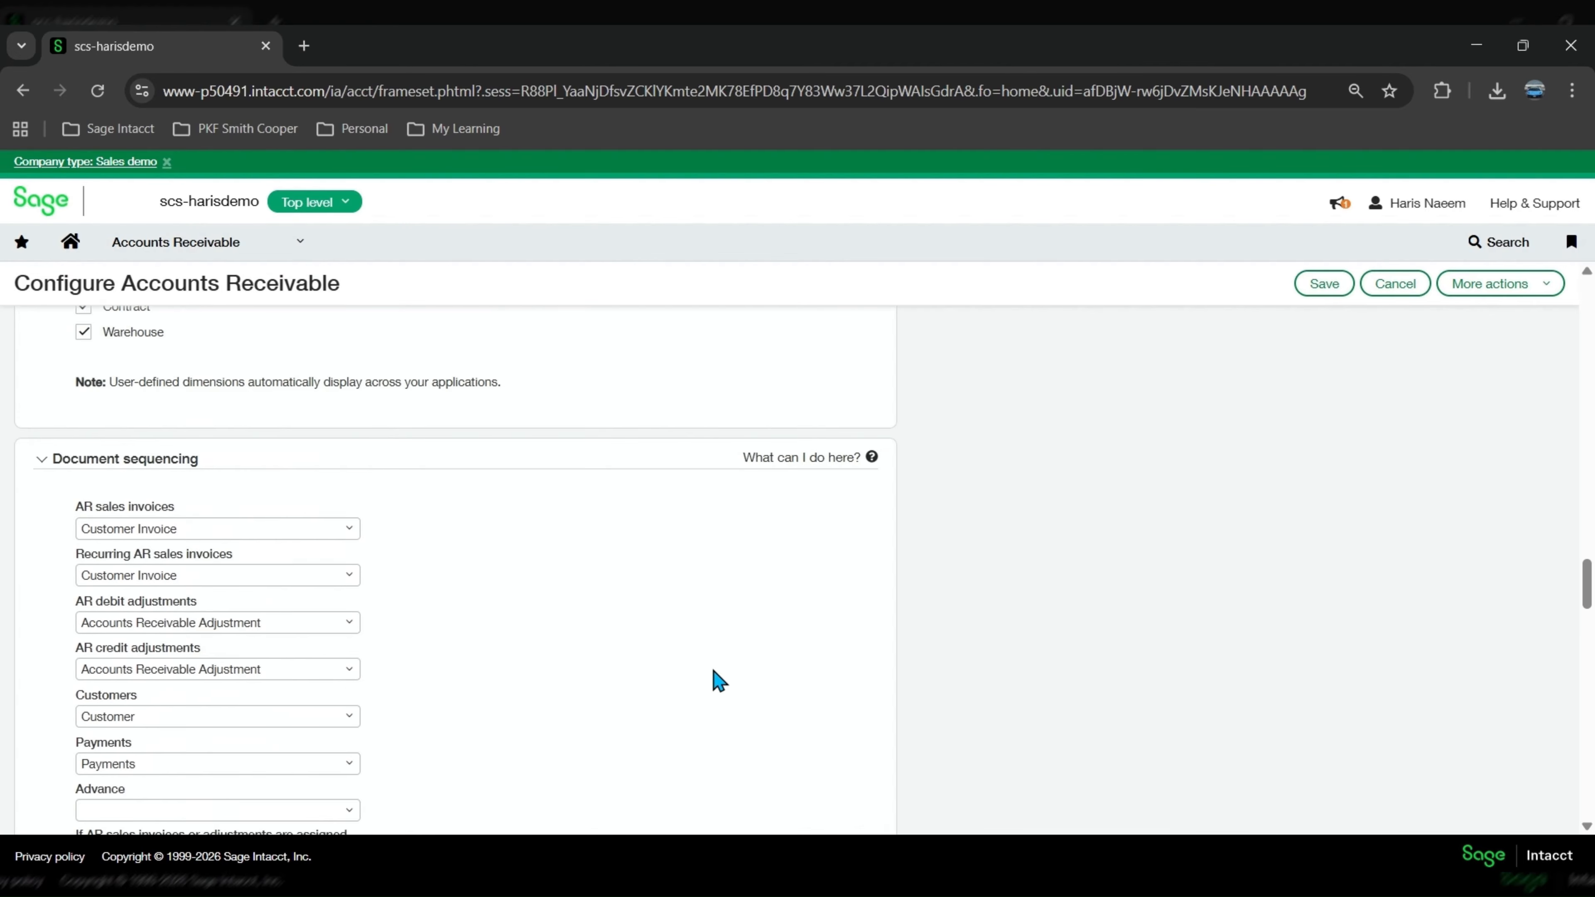
scroll(714, 673, down, 2)
scroll(300, 604, up, 7)
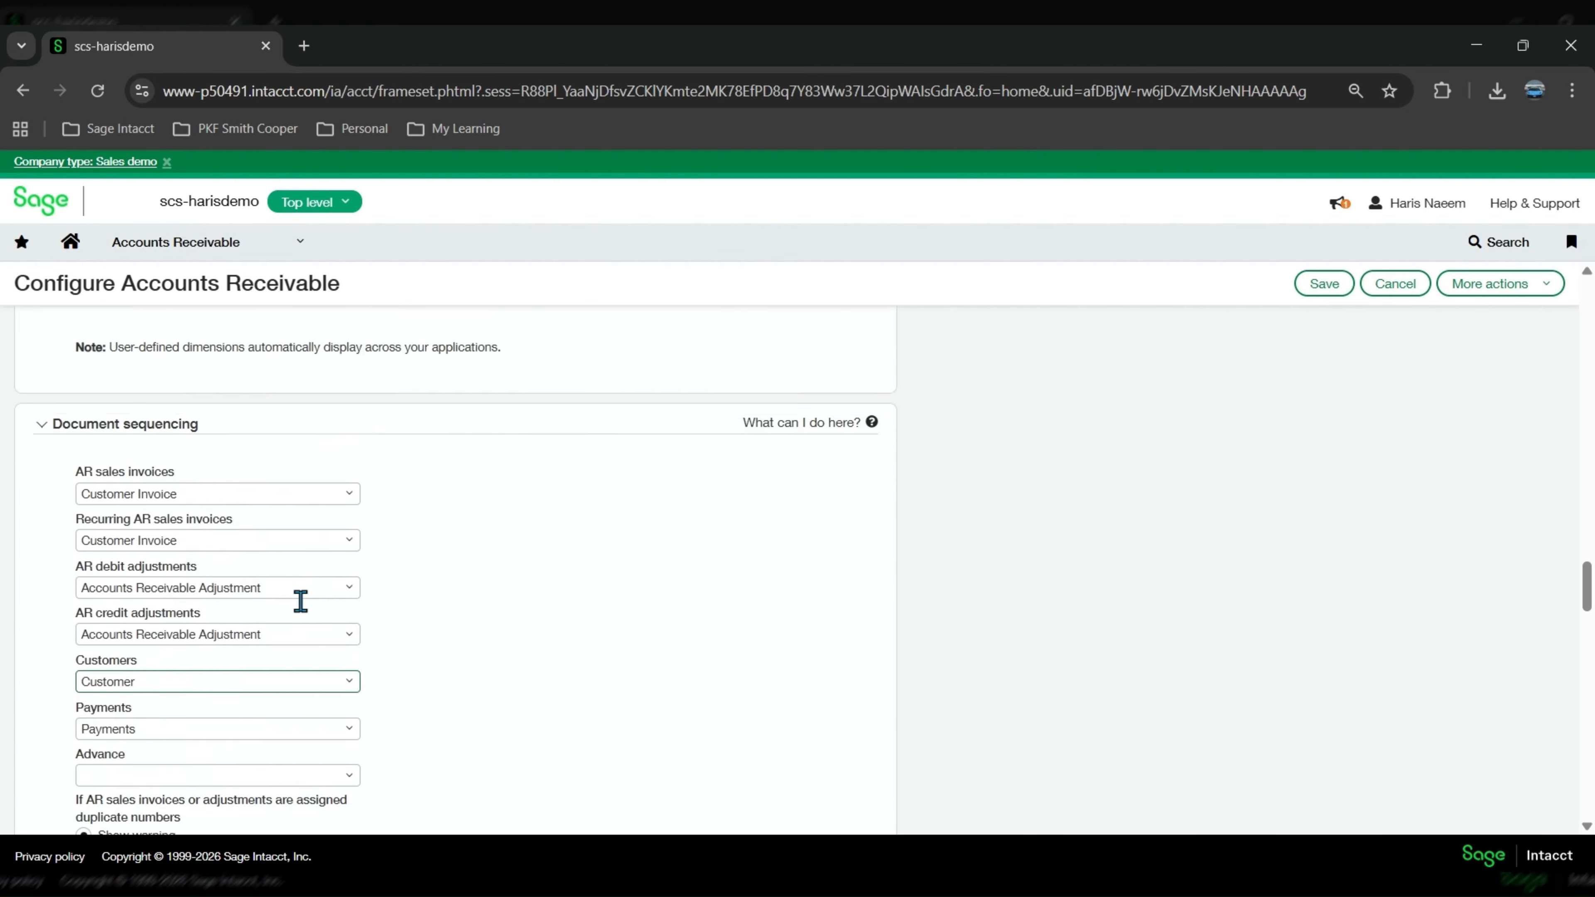
click(1322, 284)
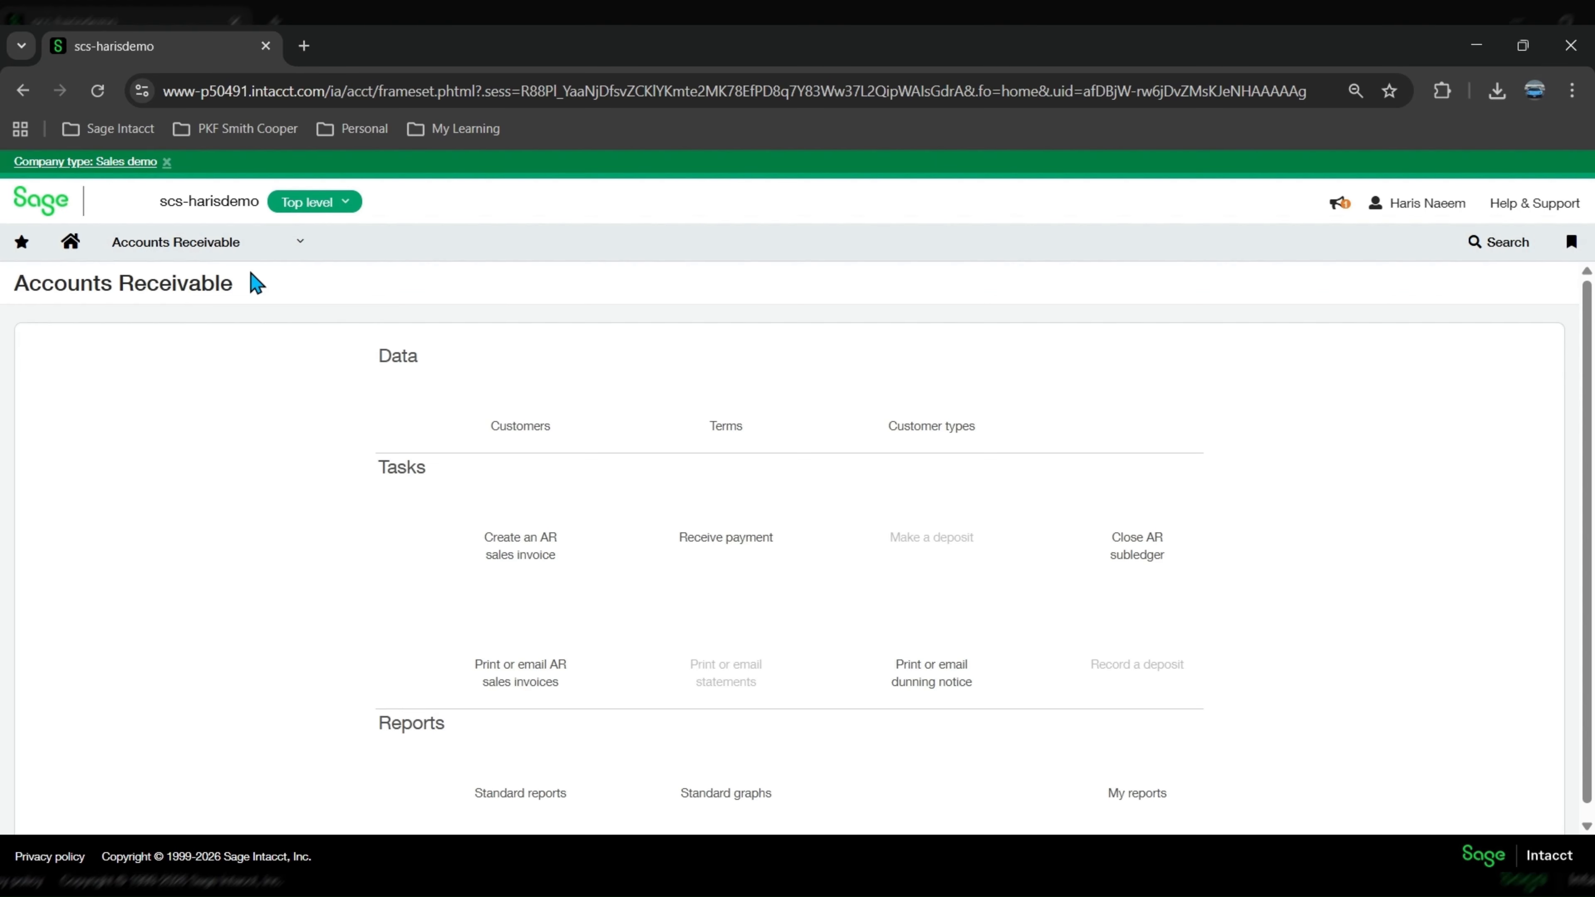
Open the Accounts Receivable posted payments list and start adding a new payment
click(218, 248)
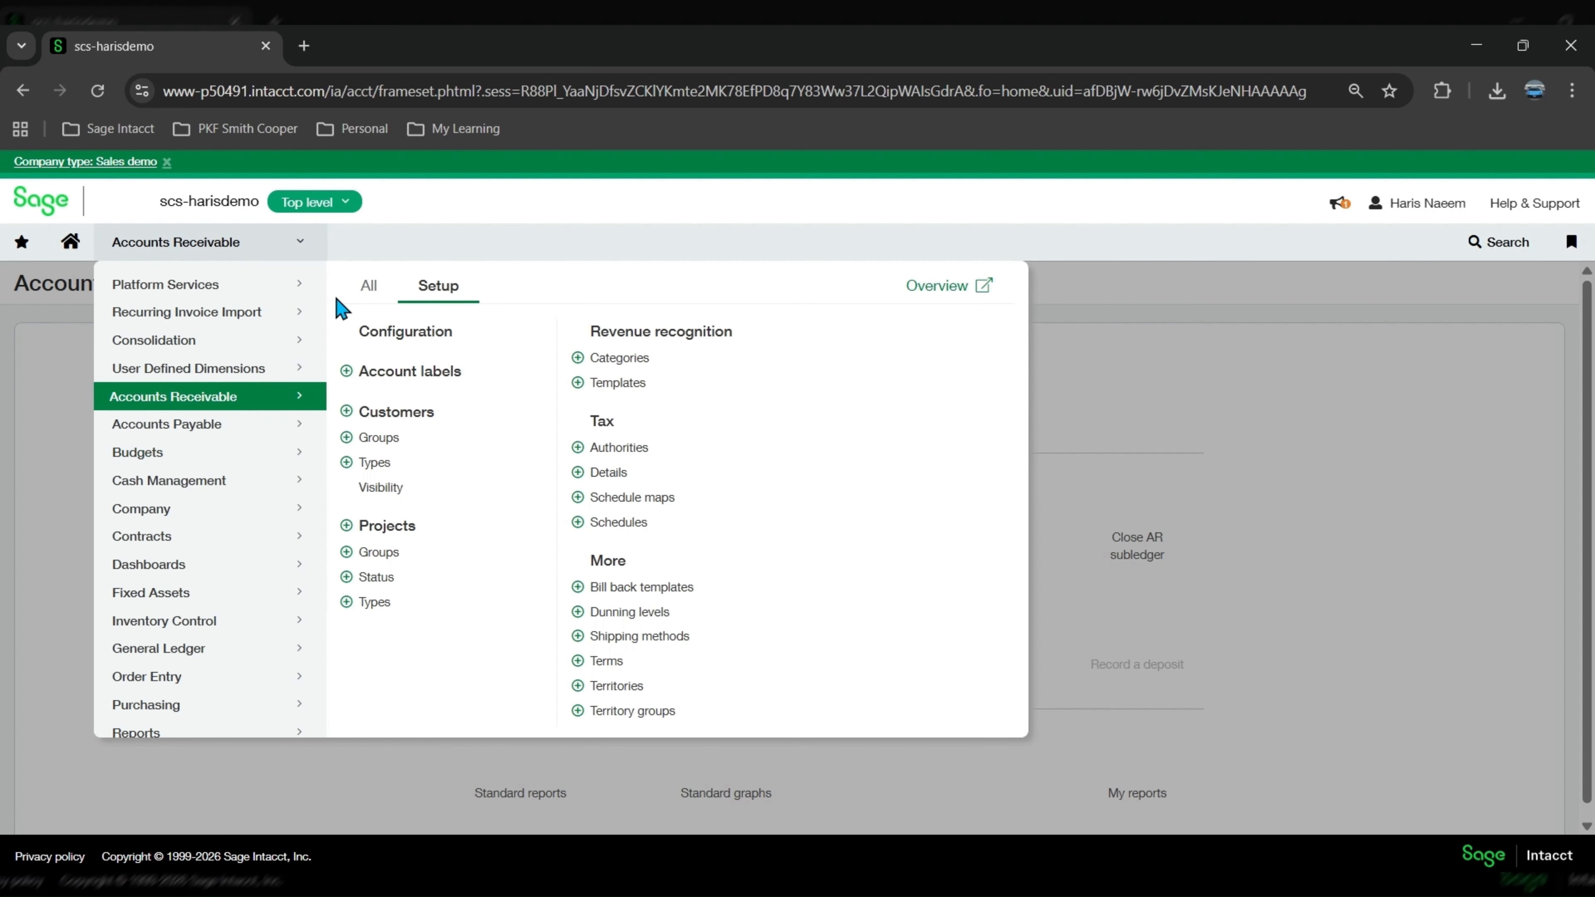
click(366, 286)
click(413, 447)
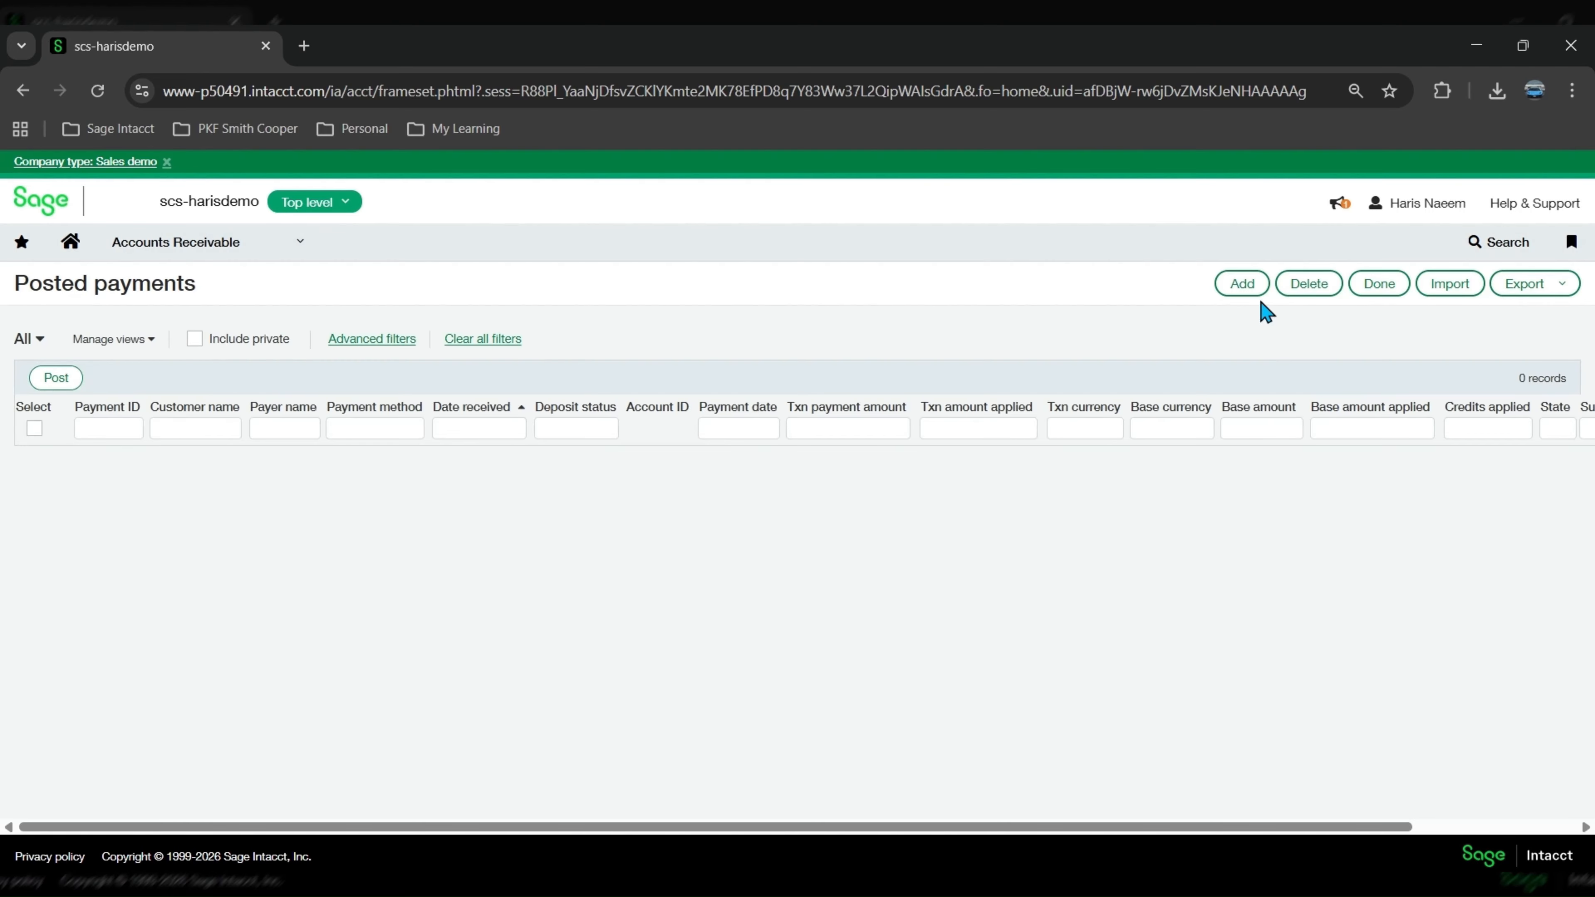
click(1247, 286)
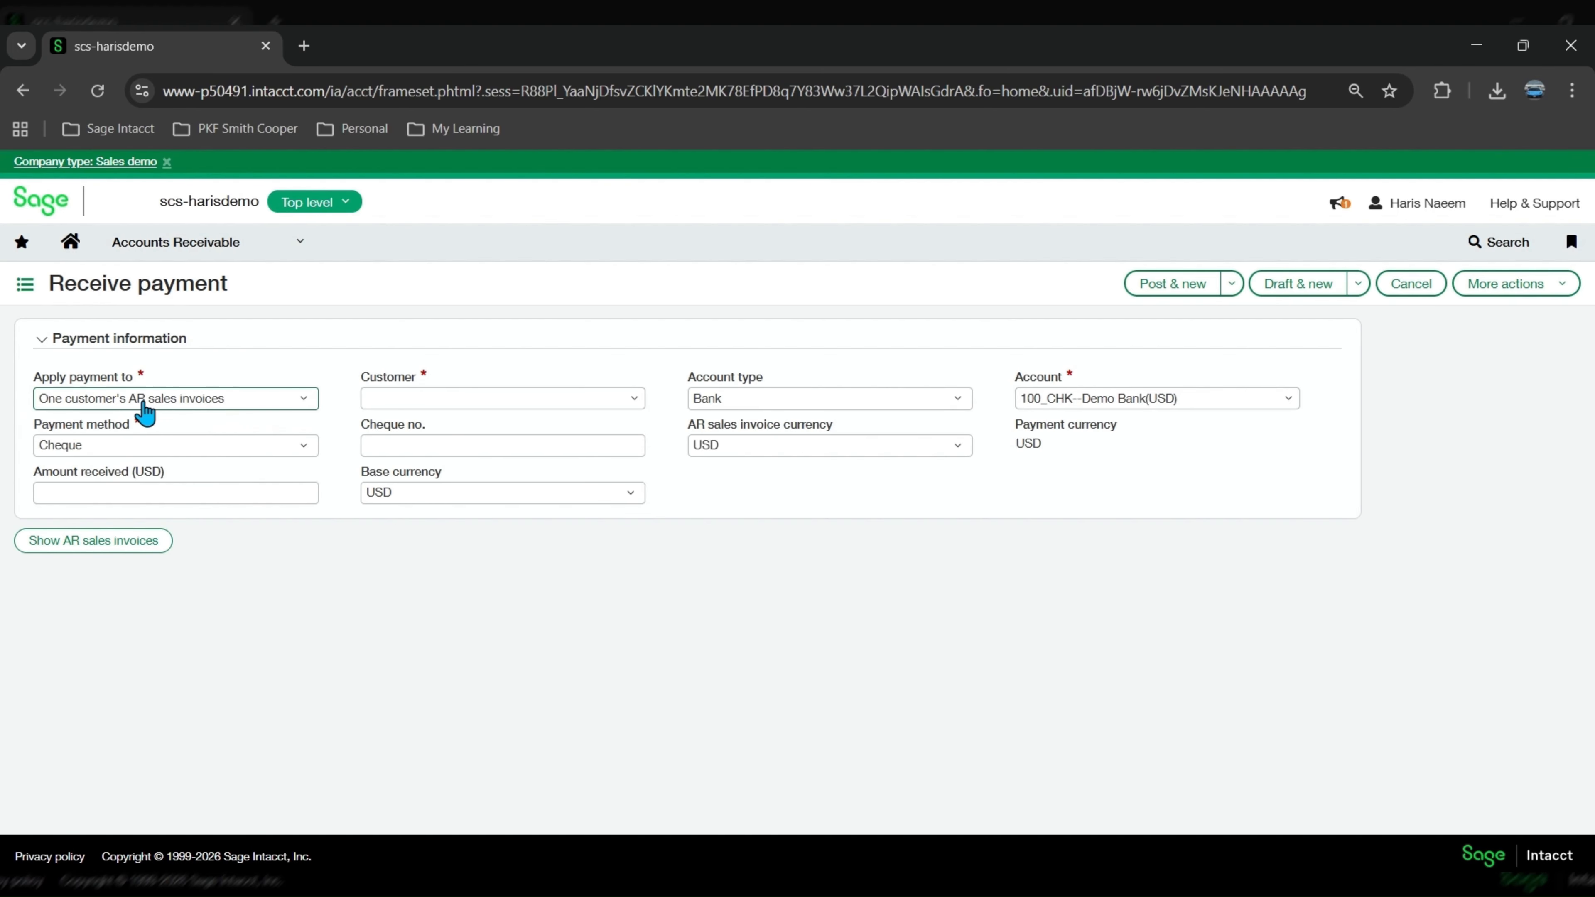
Apply the payment to multiple customers' AR sales invoices, set the amount received to 15,000.00 USD and show the invoices
click(226, 406)
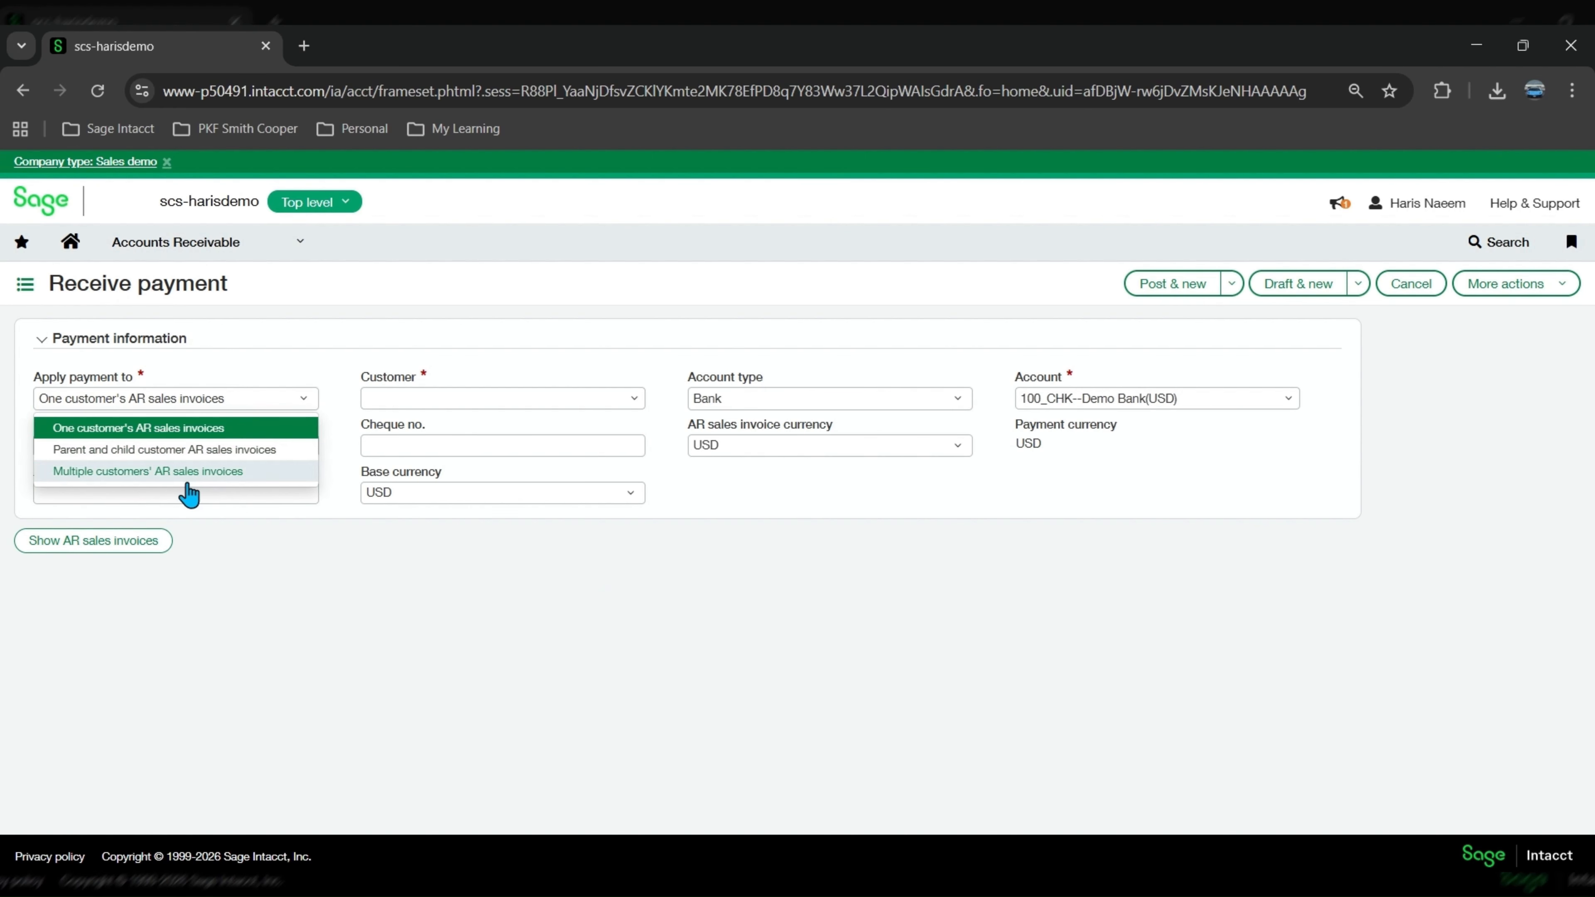
click(186, 472)
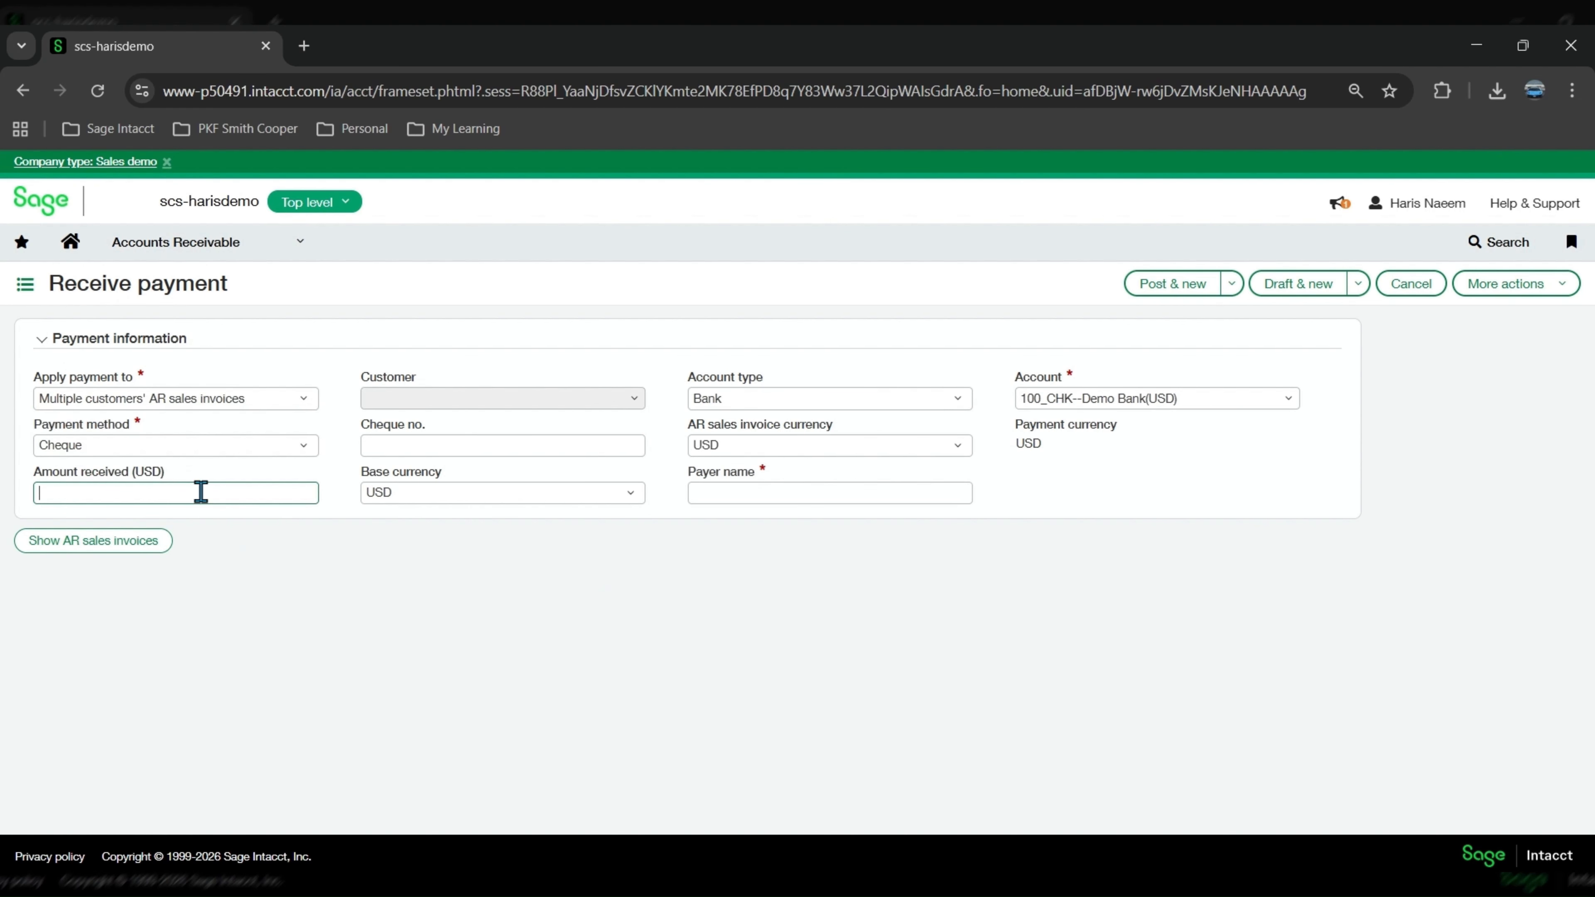
click(223, 495)
text(15000)
click(94, 540)
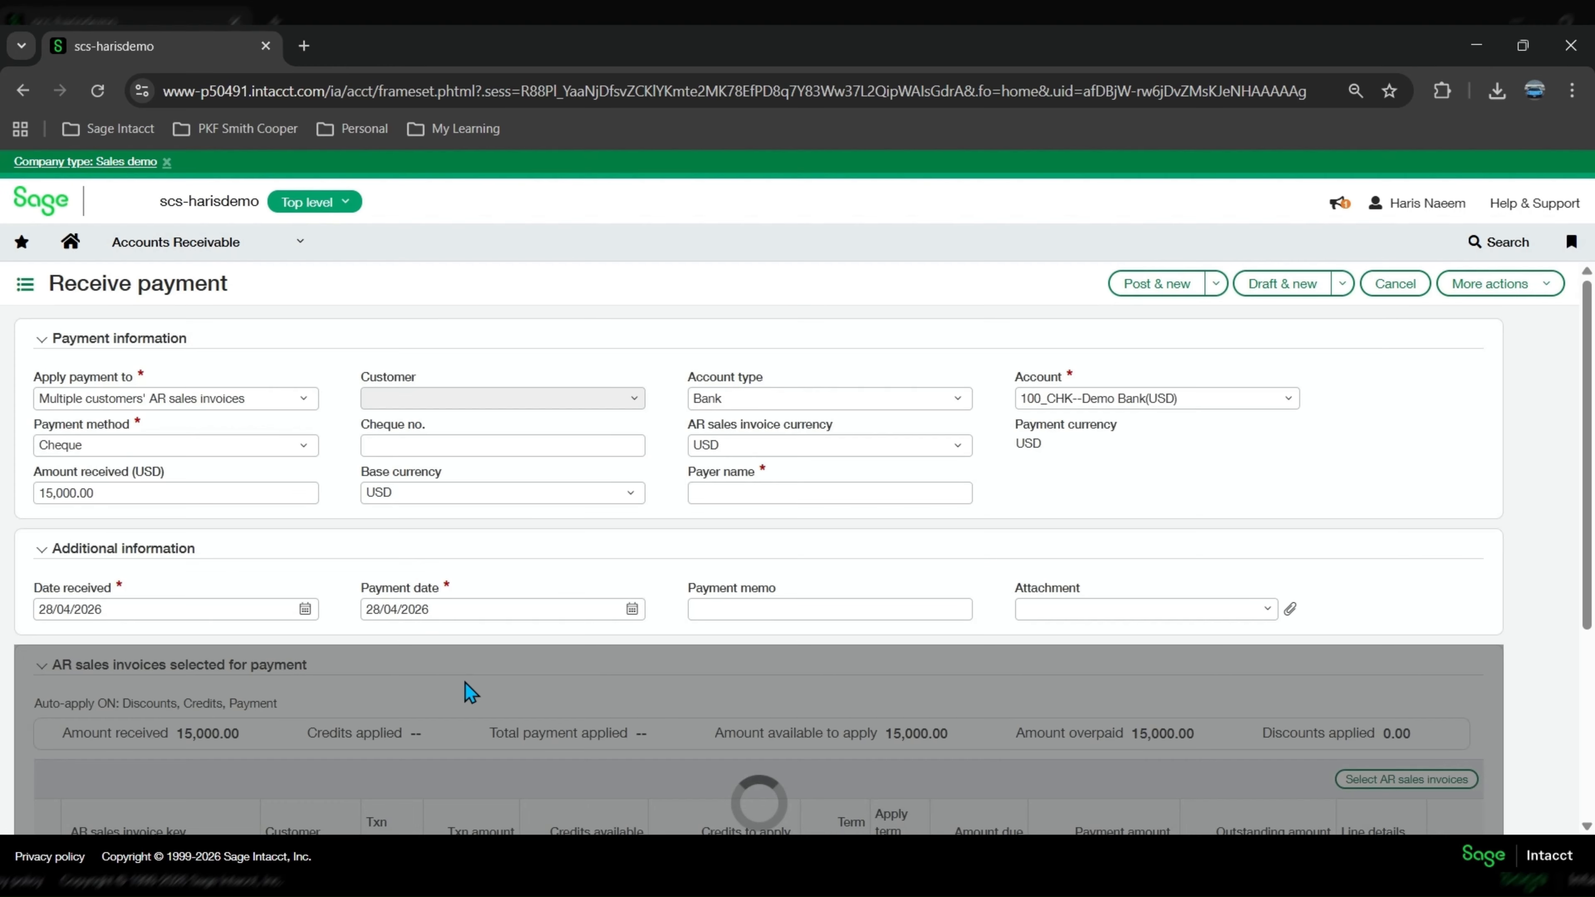
scroll(471, 706, down, 3)
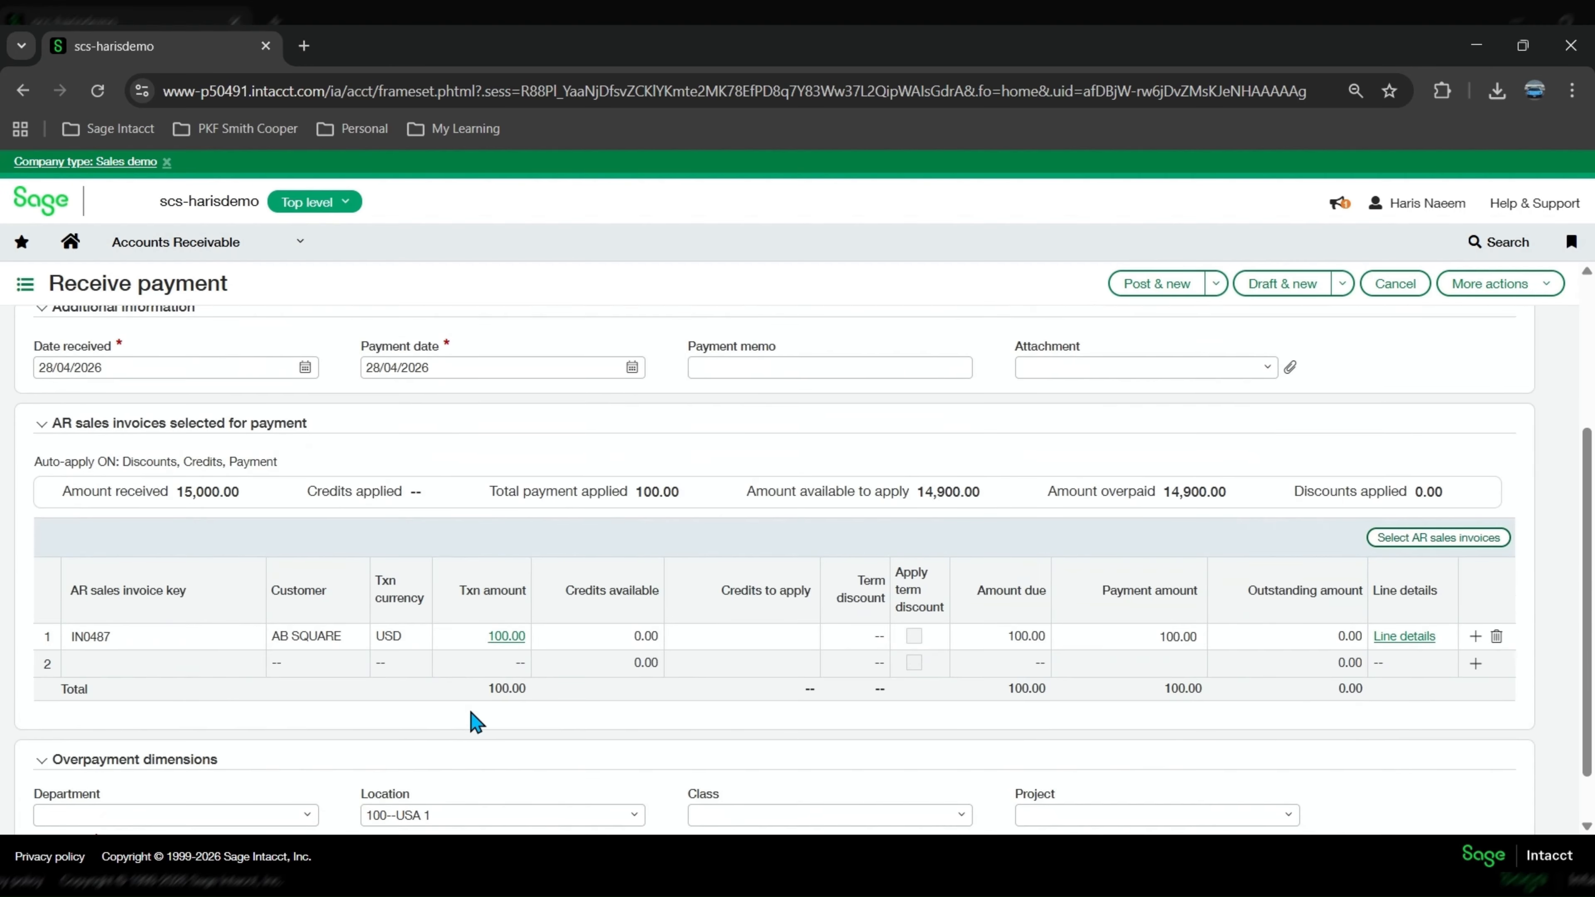
scroll(325, 541, up, 1)
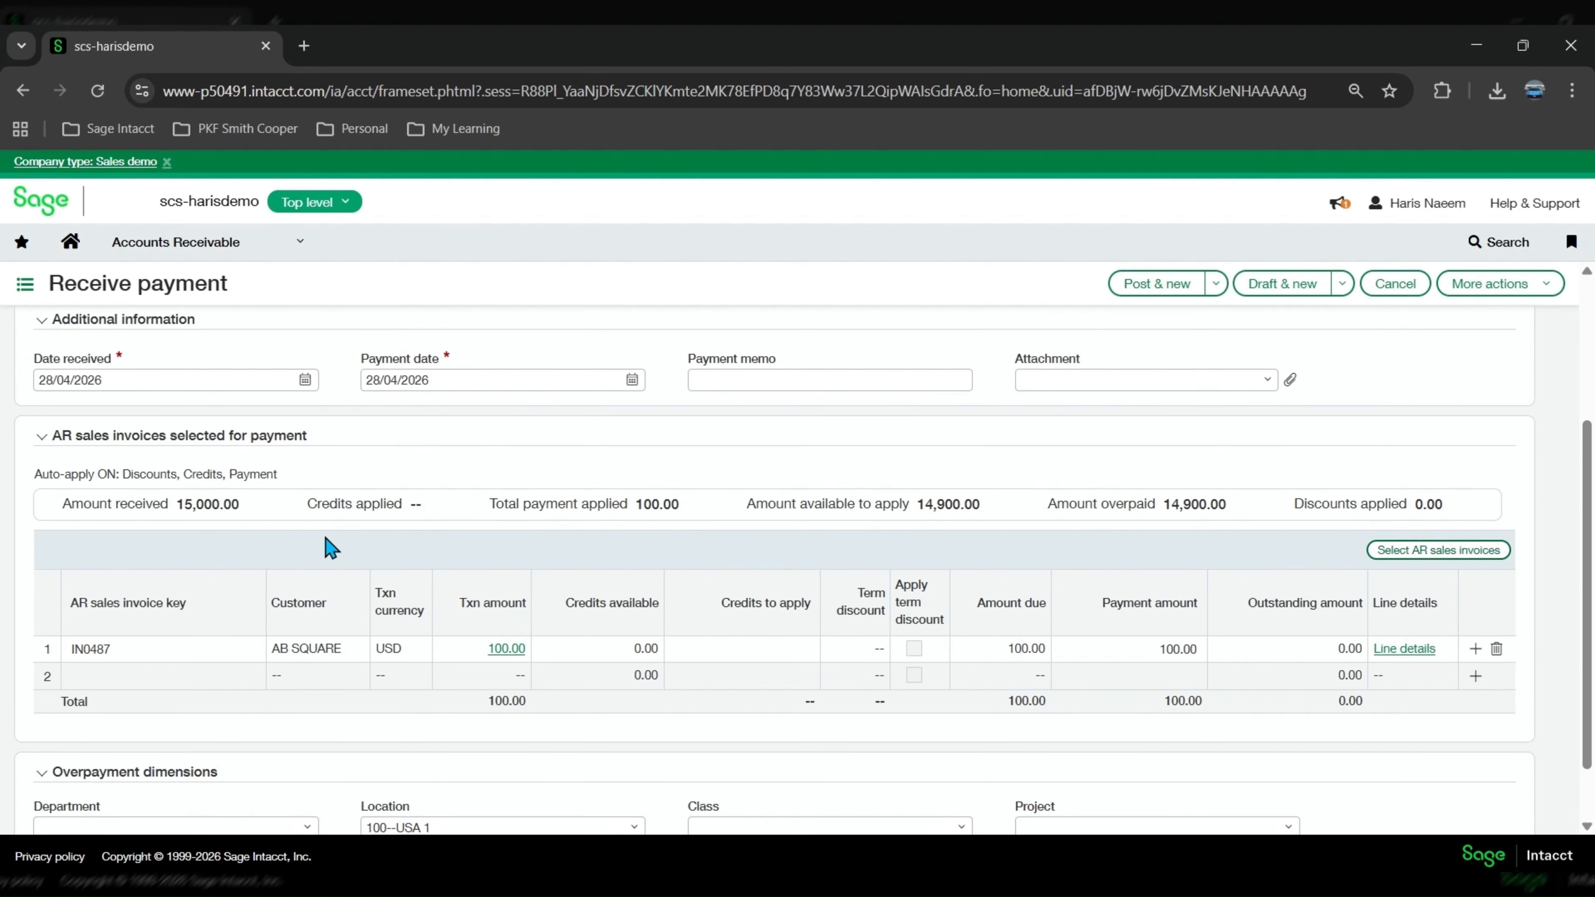